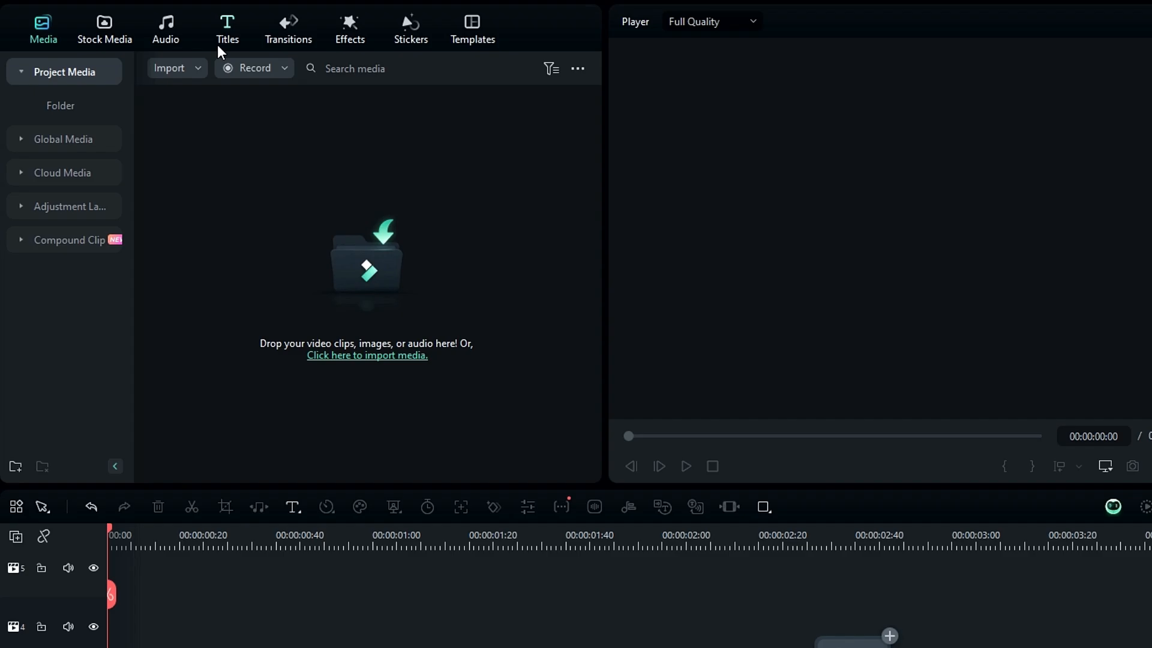
Add the Default Title from the trending titles to the start of the first video track
click(218, 46)
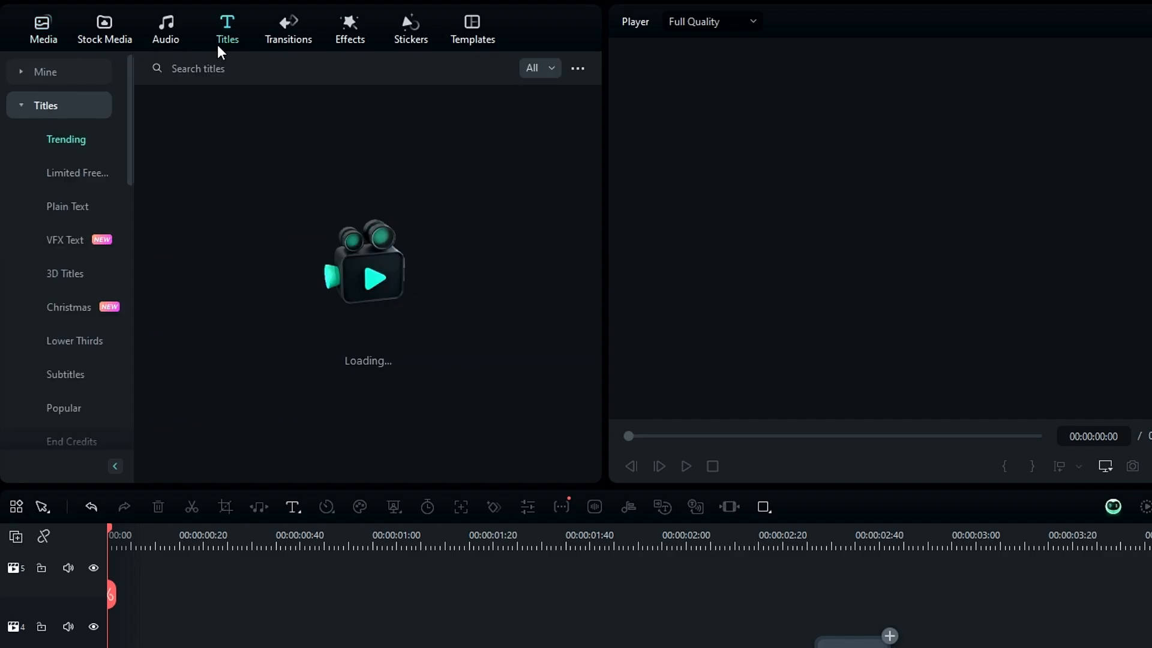
drag(433, 372, 123, 647)
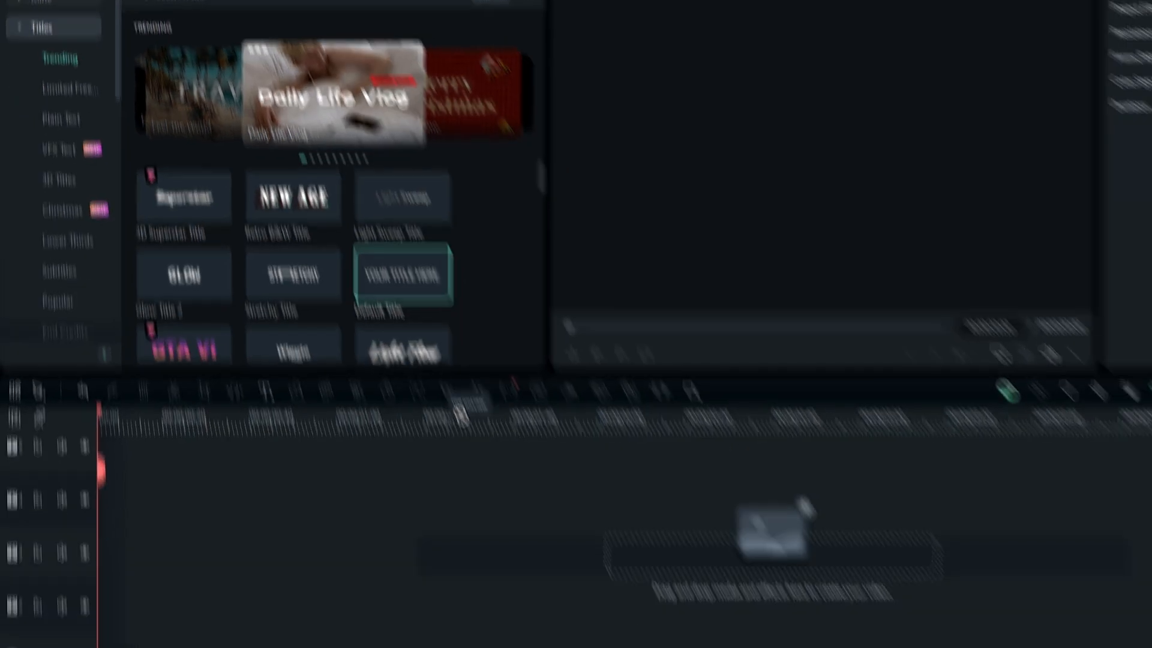
drag(102, 600, 104, 600)
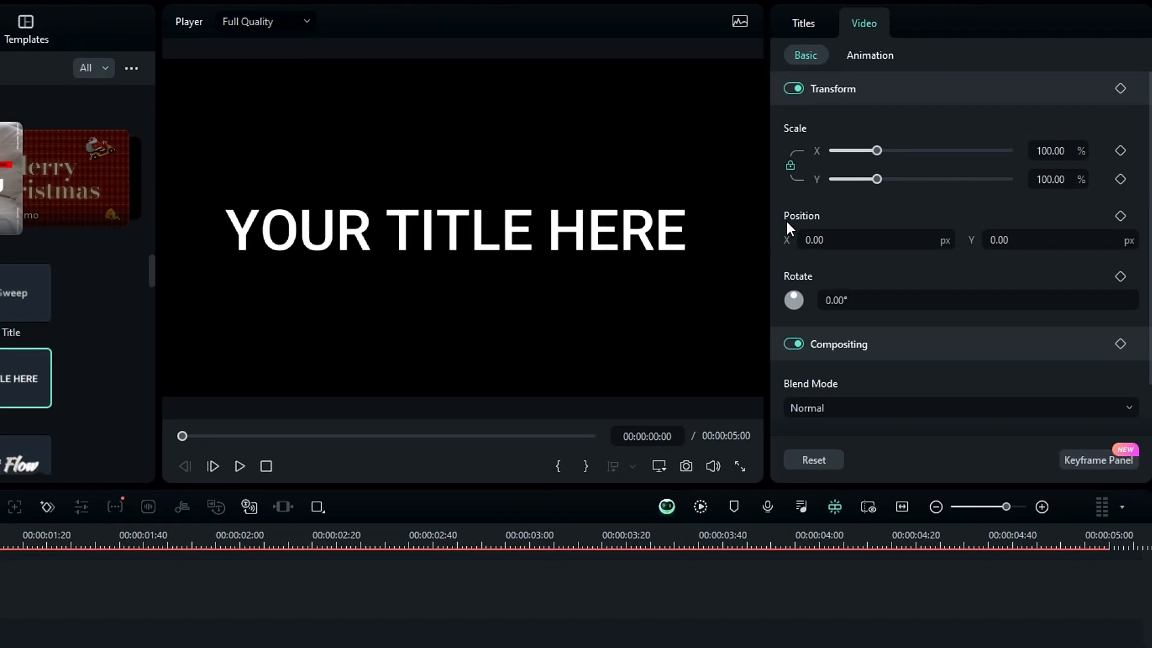
Change the title text to CREATIVE and set its font to Gotham-Ultra
click(802, 23)
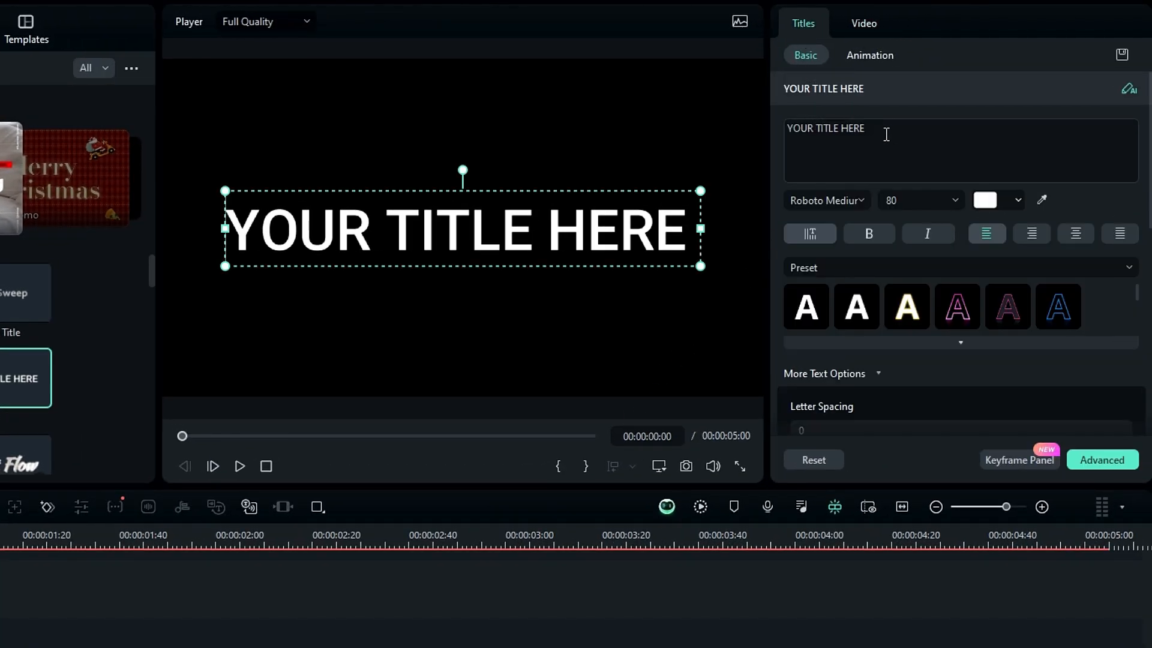
drag(884, 130, 766, 128)
text(CREATIVE)
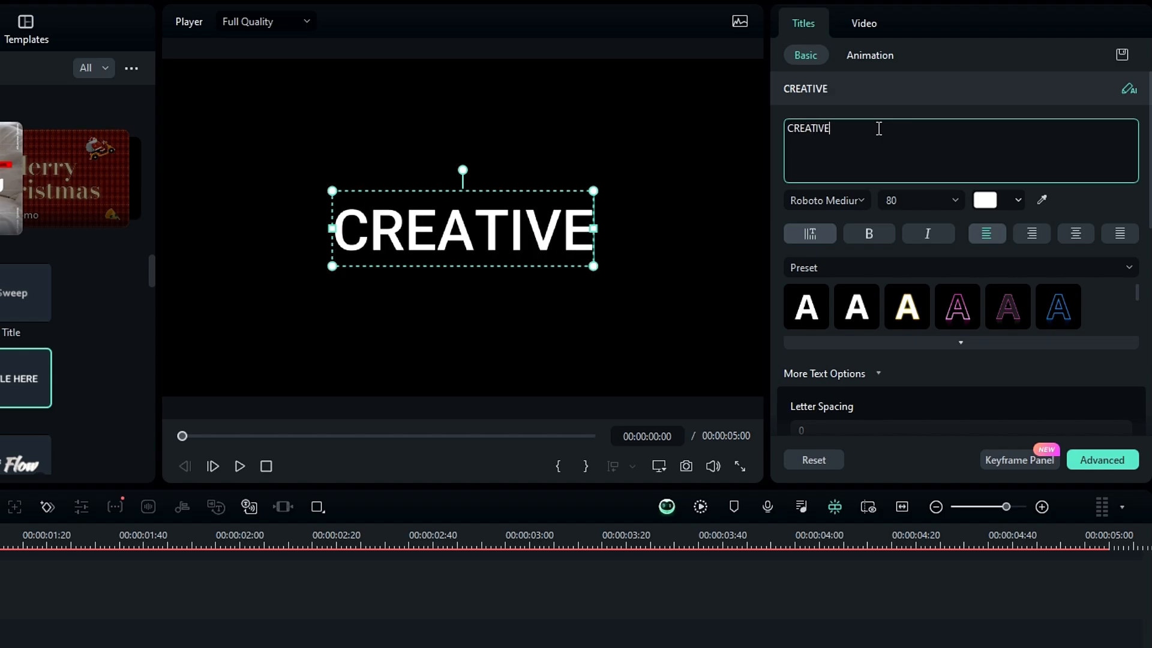
click(849, 206)
text(gotham)
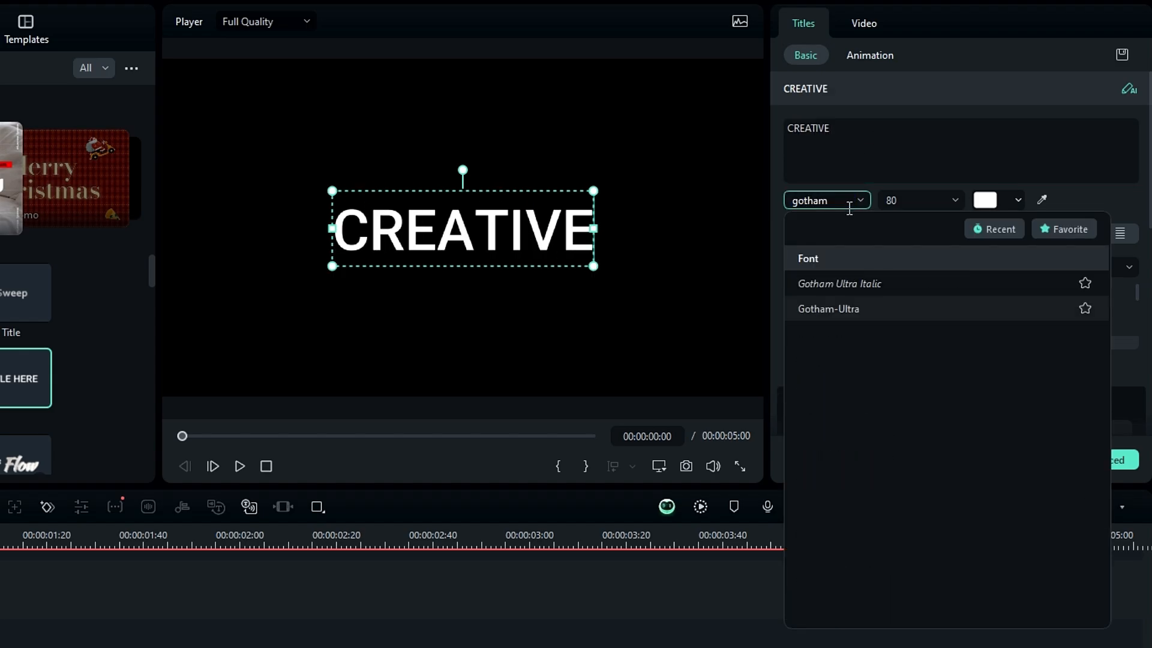
click(829, 308)
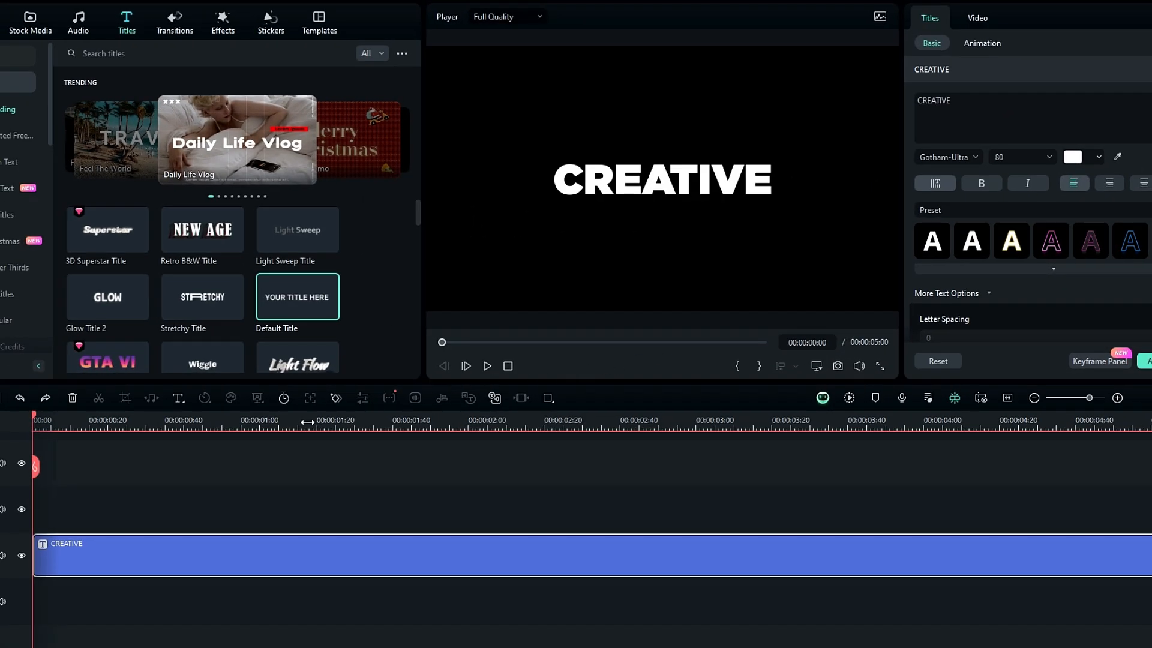
Duplicate the CREATIVE title onto the second video track, starting at the beginning of the timeline
drag(307, 422, 28, 433)
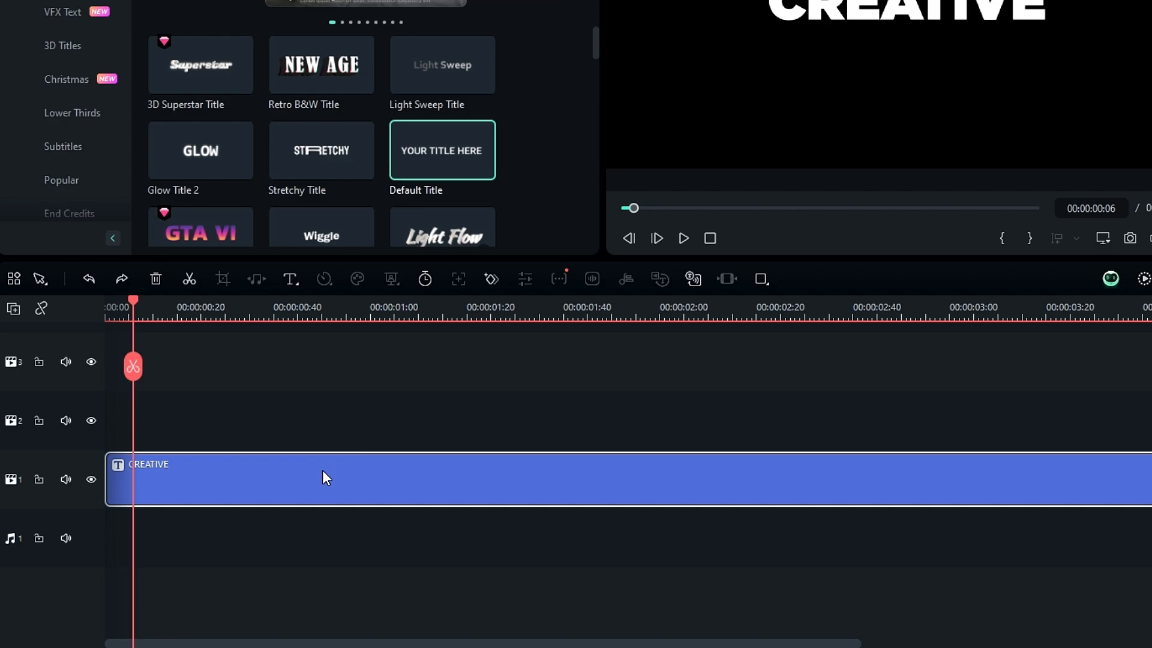
click(59, 404)
click(105, 316)
key(ctrl+v)
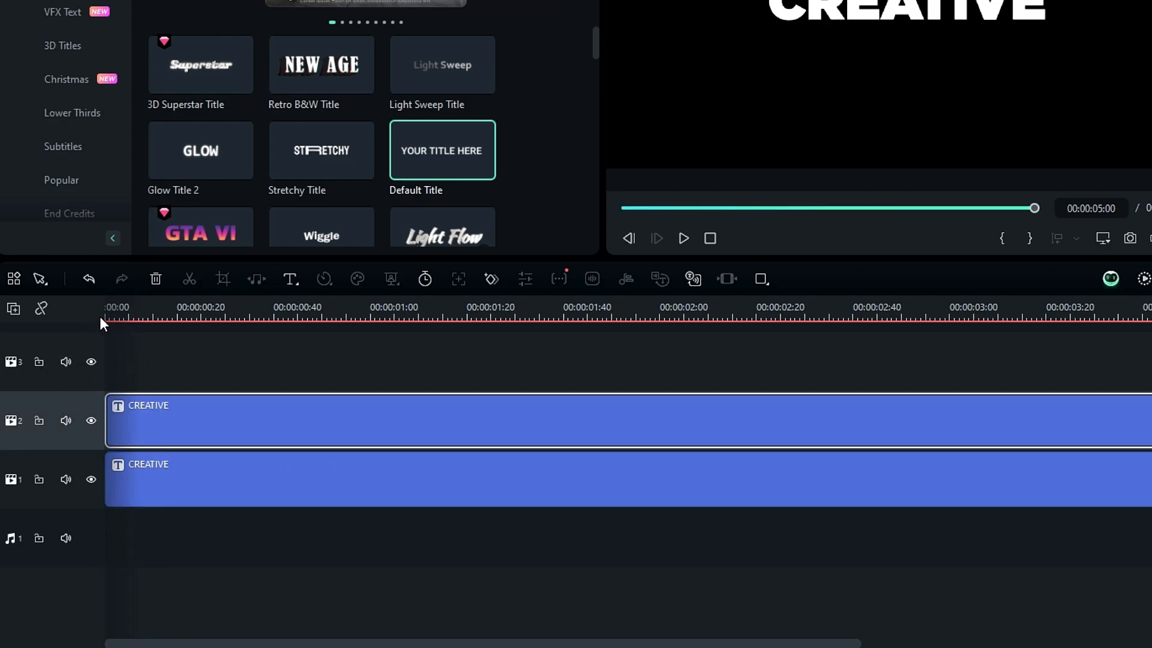
Give the lower CREATIVE clip a gold color label and change its text color to dark red
right_click(179, 467)
click(248, 448)
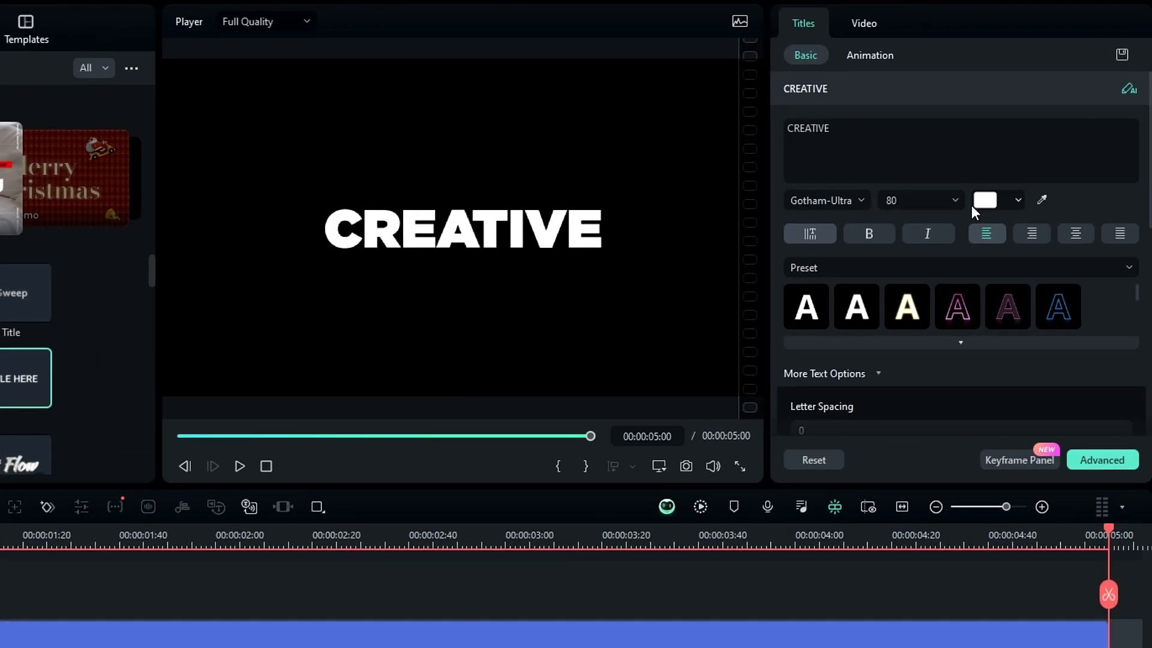
click(984, 200)
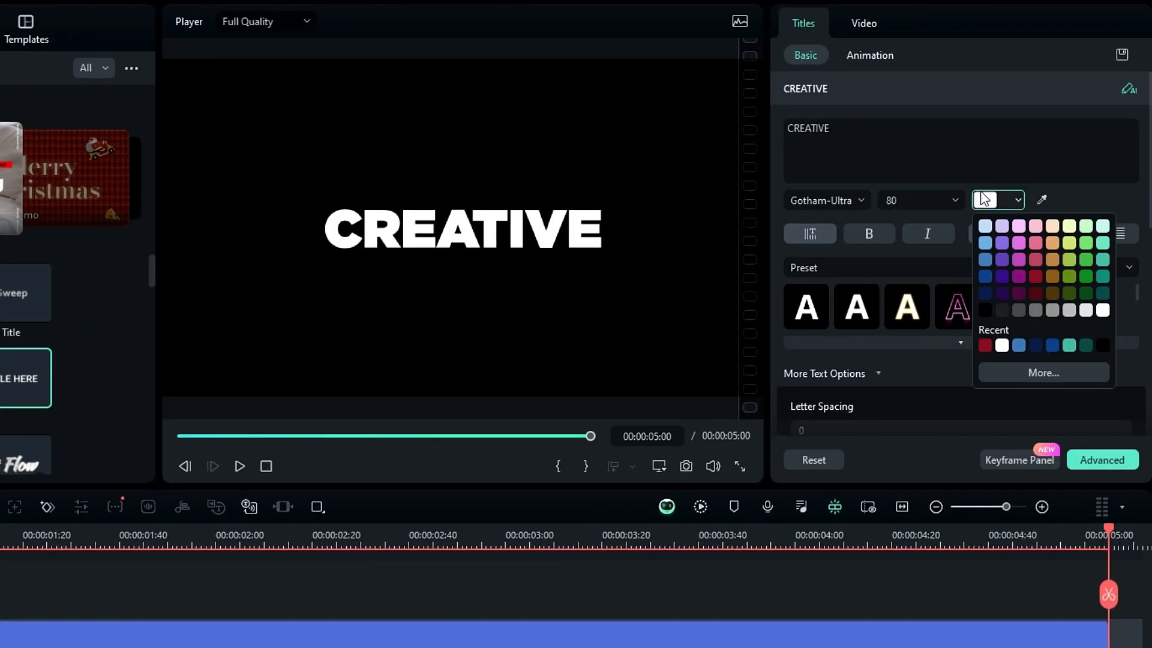
click(984, 347)
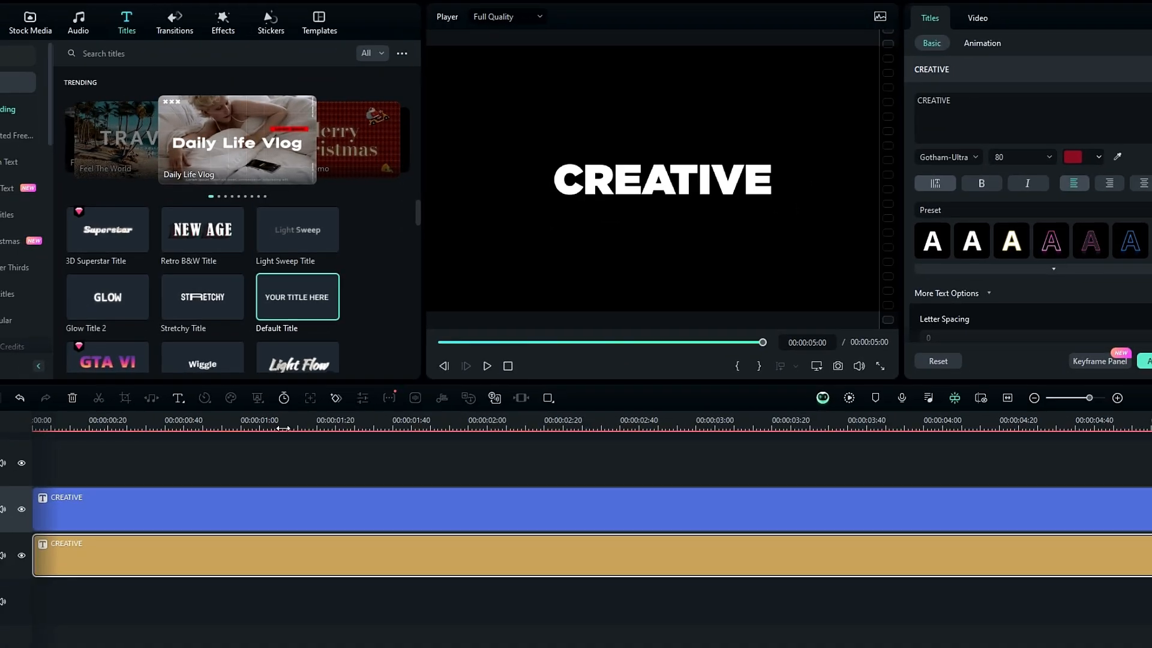
Shorten the upper white title's text to C and position it exactly over the red C in the preview
drag(186, 421, 162, 430)
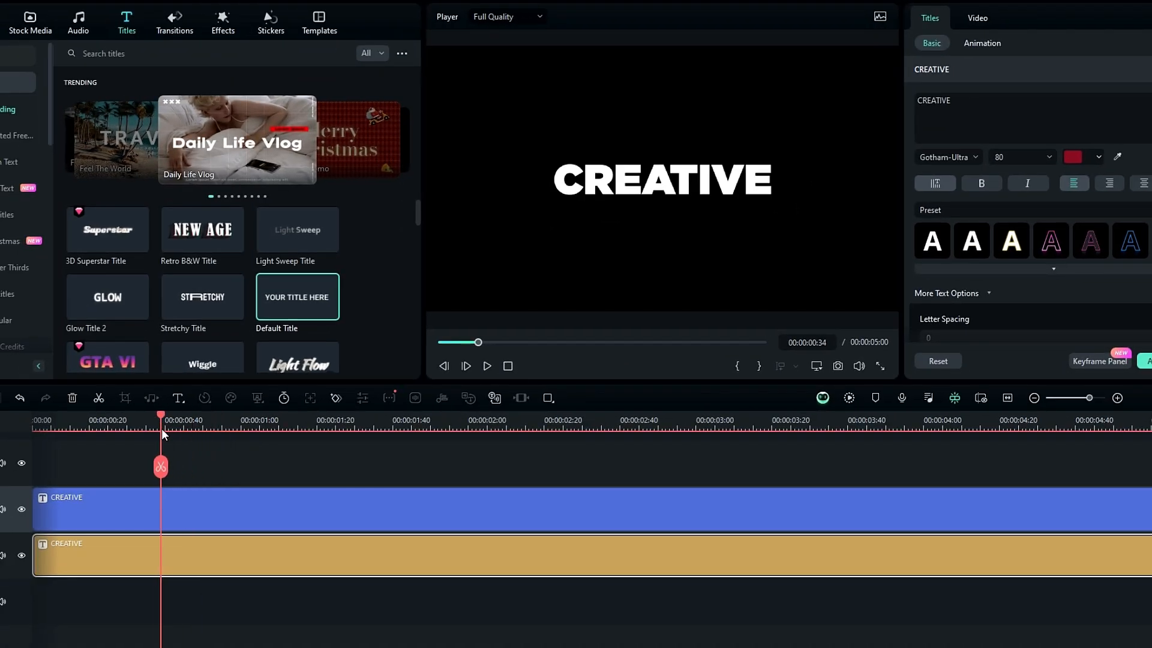
click(188, 515)
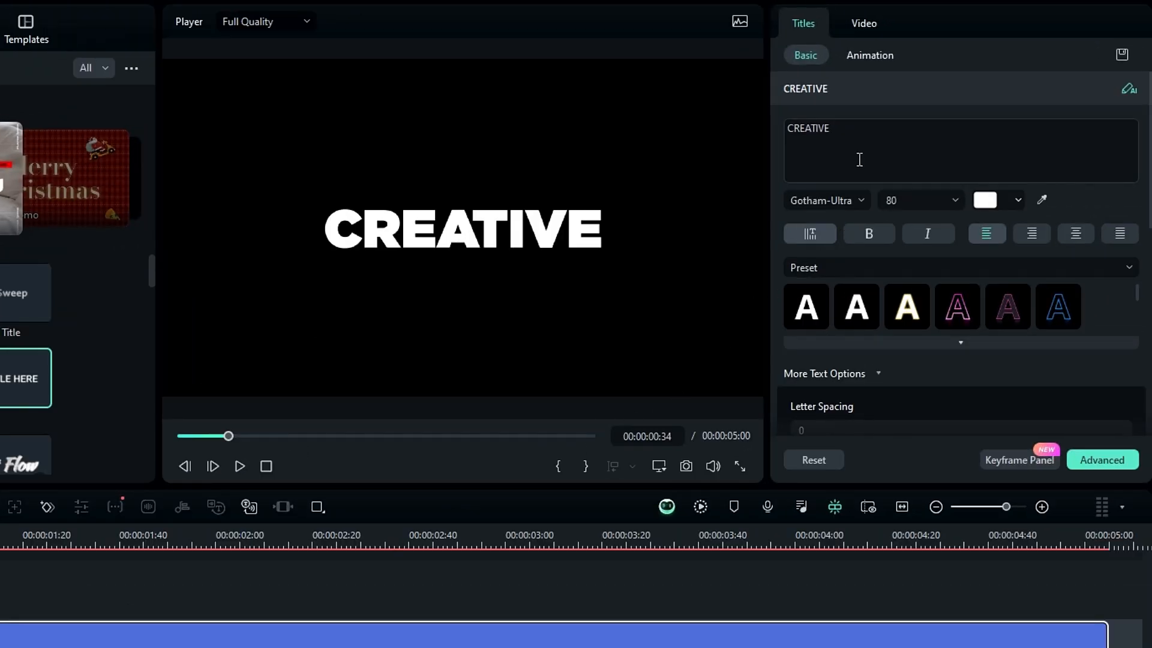
drag(977, 102, 925, 96)
key(BackSpace)
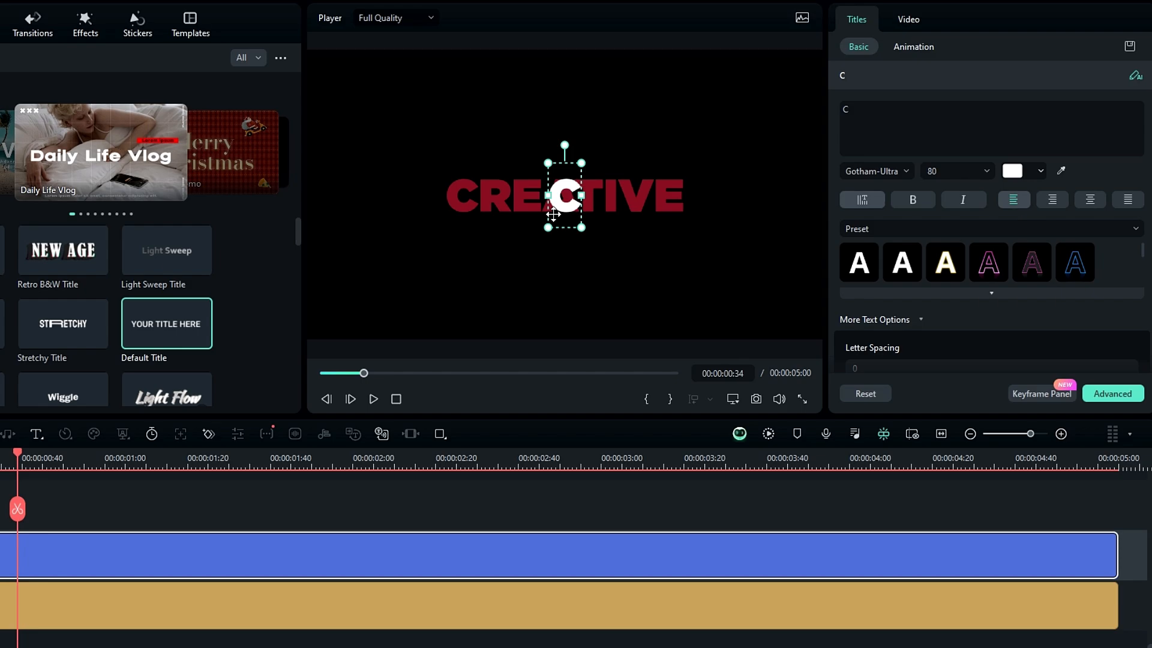
drag(566, 228, 460, 207)
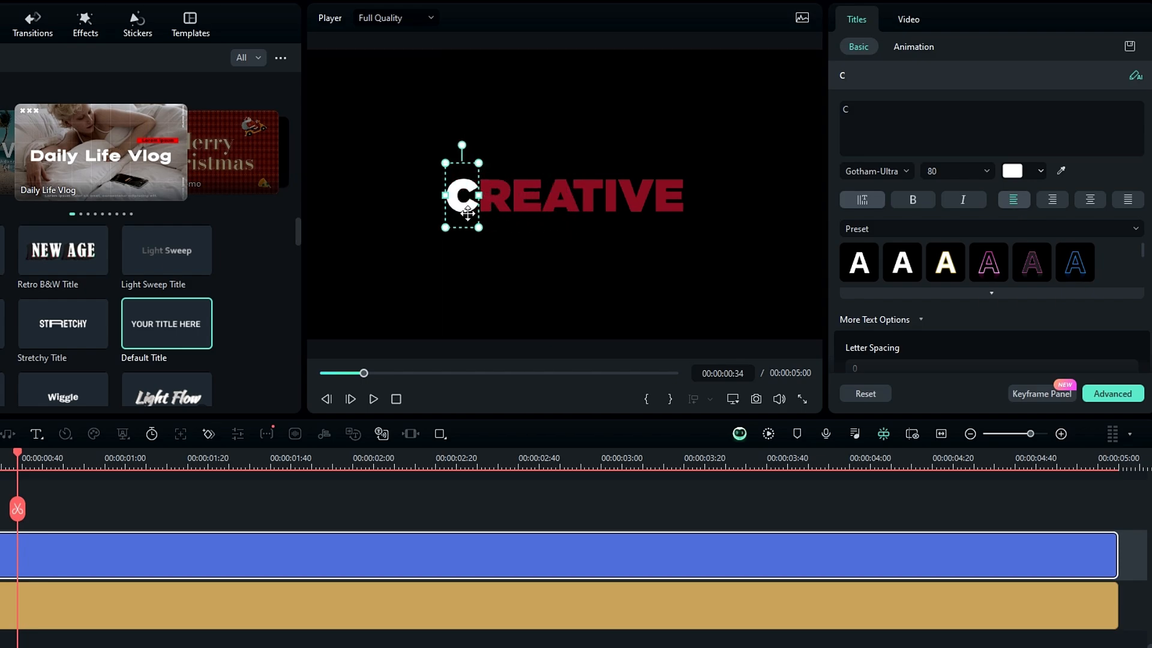
click(548, 242)
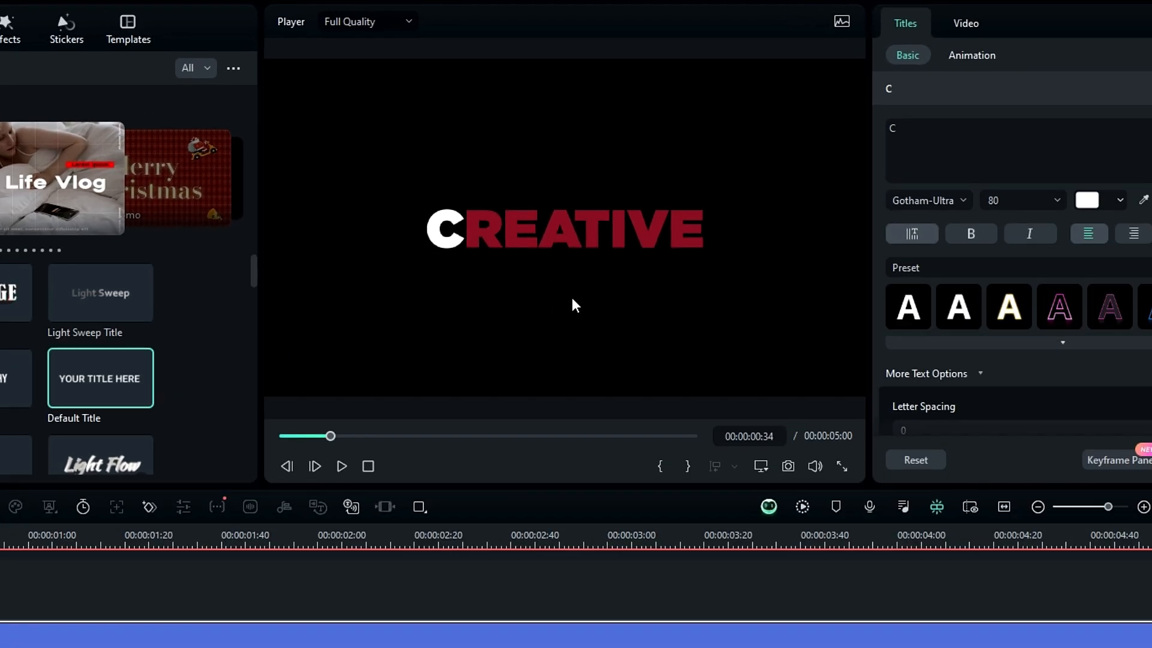
Duplicate the C title onto the third track with its text changed to R, placed over the red R in the preview
scroll(571, 298, up, 2)
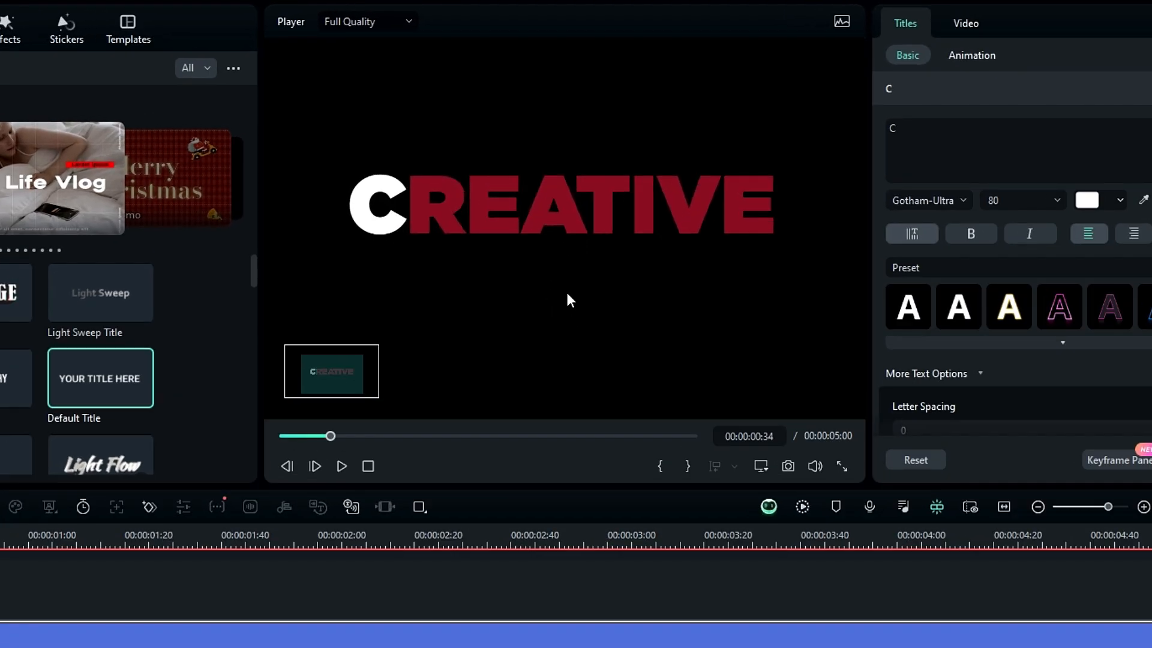
scroll(566, 288, up, 1)
click(548, 186)
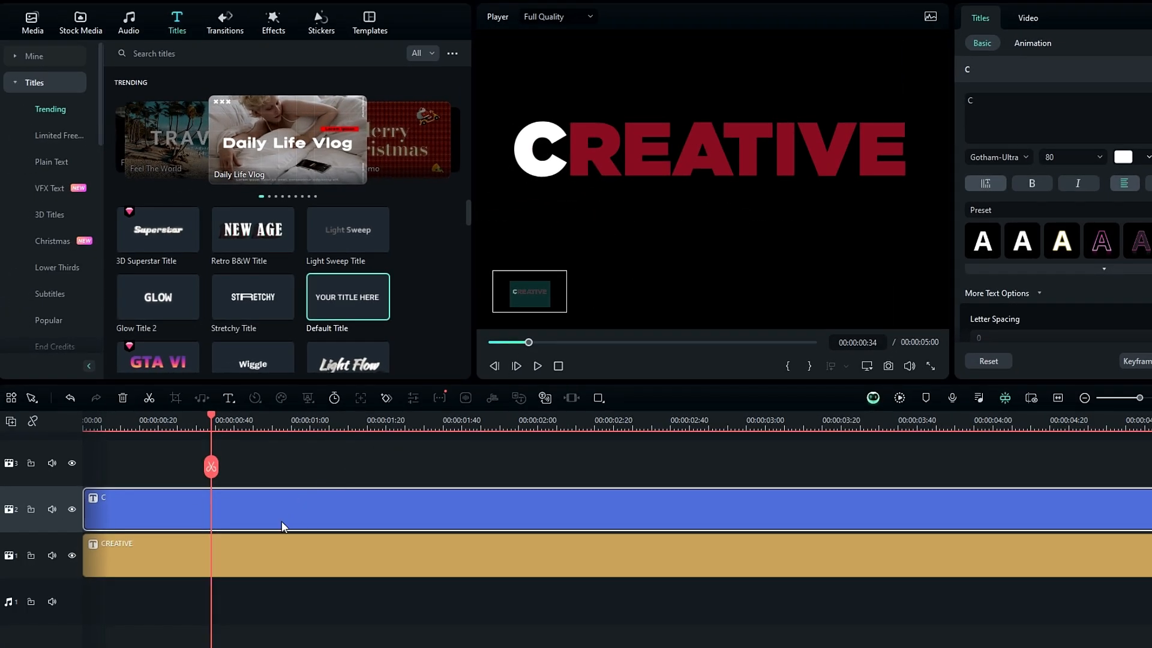
drag(87, 422, 82, 422)
click(70, 448)
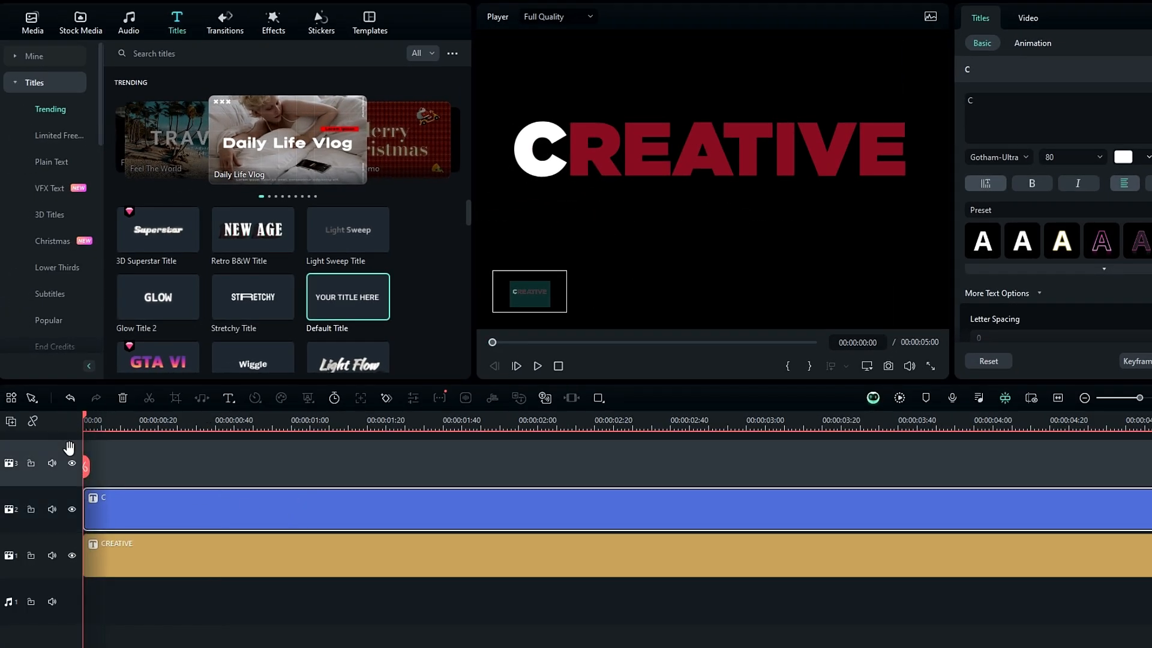
key(ctrl+v)
click(160, 454)
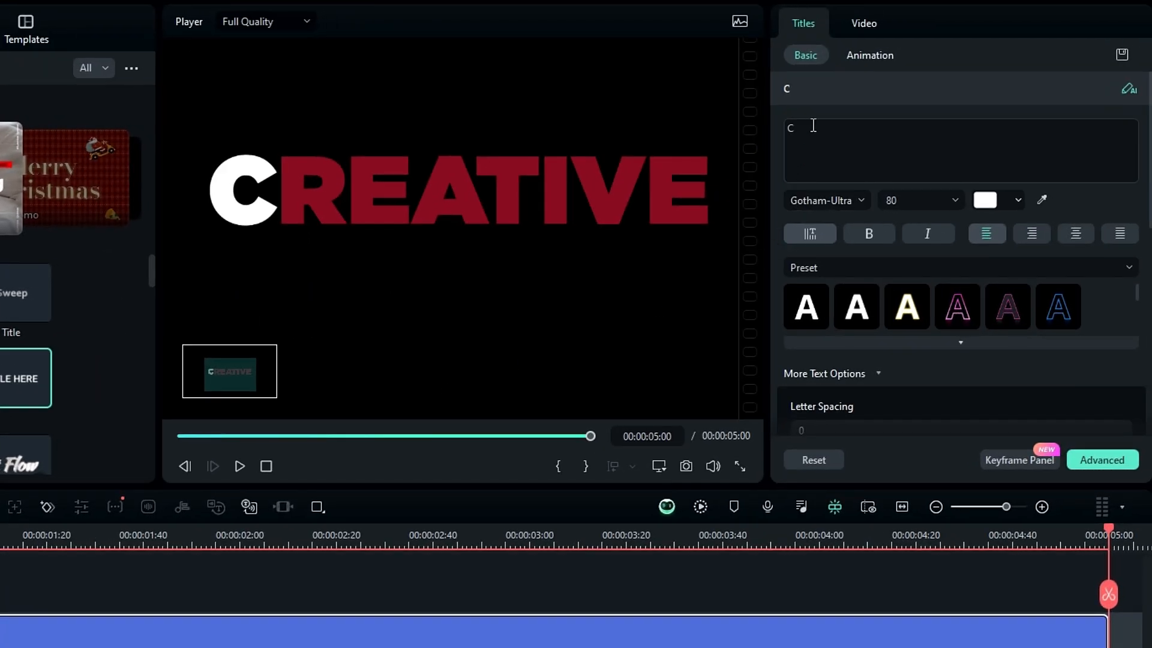
drag(989, 99, 954, 99)
text(R)
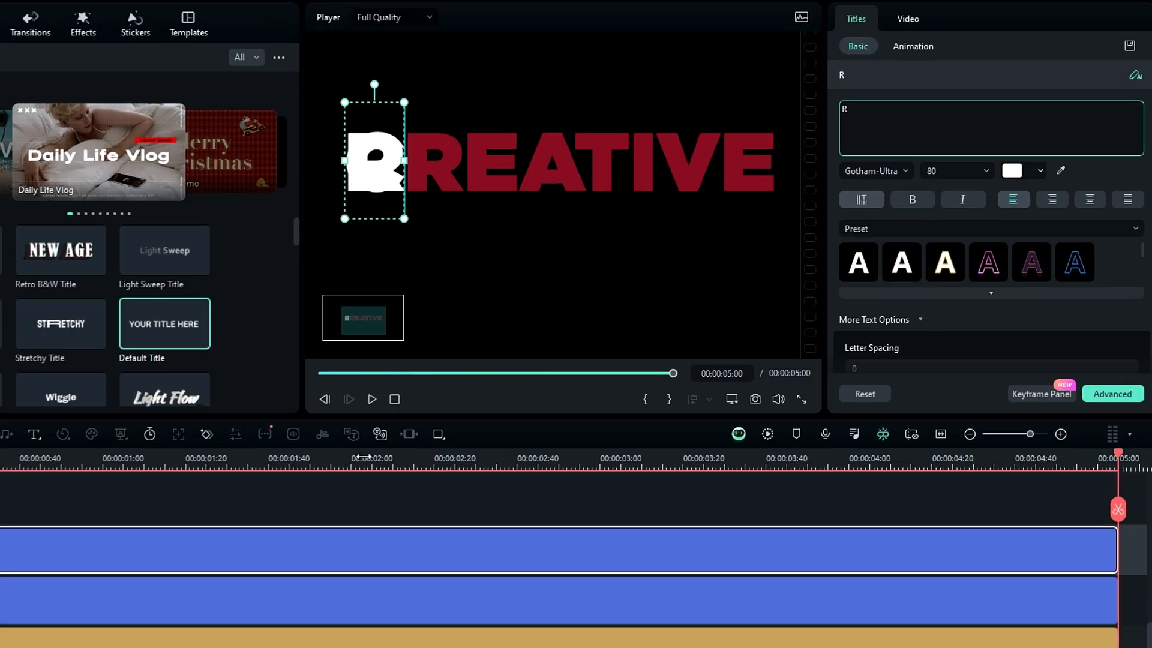
click(1, 535)
drag(374, 182, 437, 160)
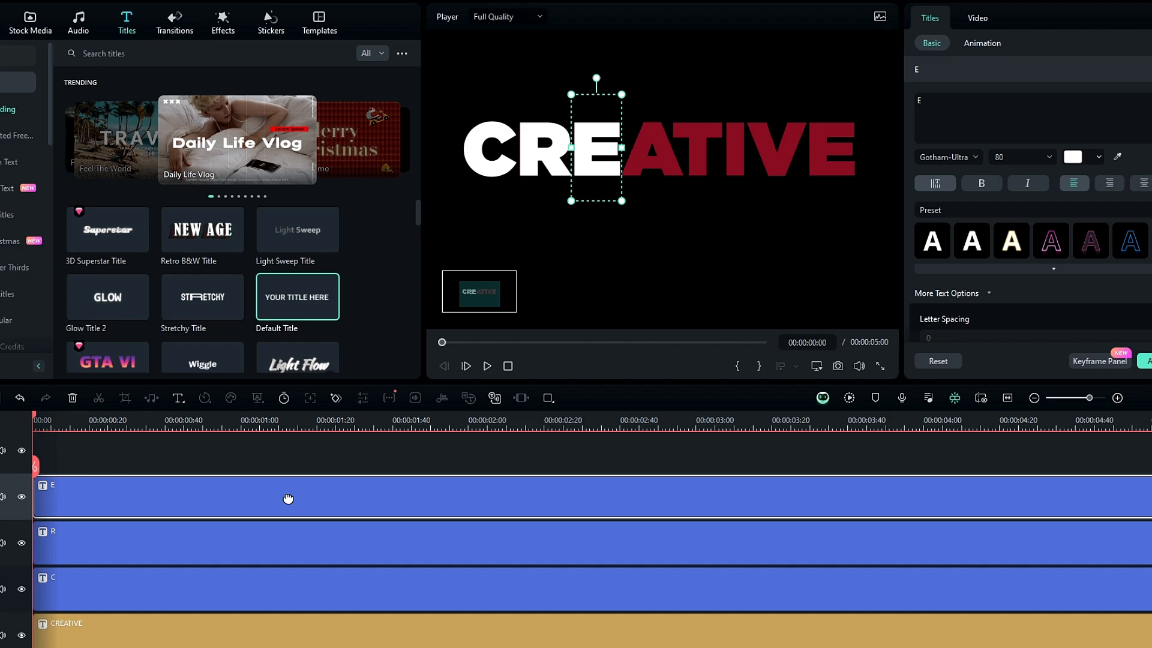
Duplicate the E title onto the track above with its text changed to A, placed over the red A
key(ctrl+c)
scroll(288, 499, up, 1)
click(23, 491)
key(ctrl+v)
drag(933, 101, 900, 98)
text(A)
key(Home)
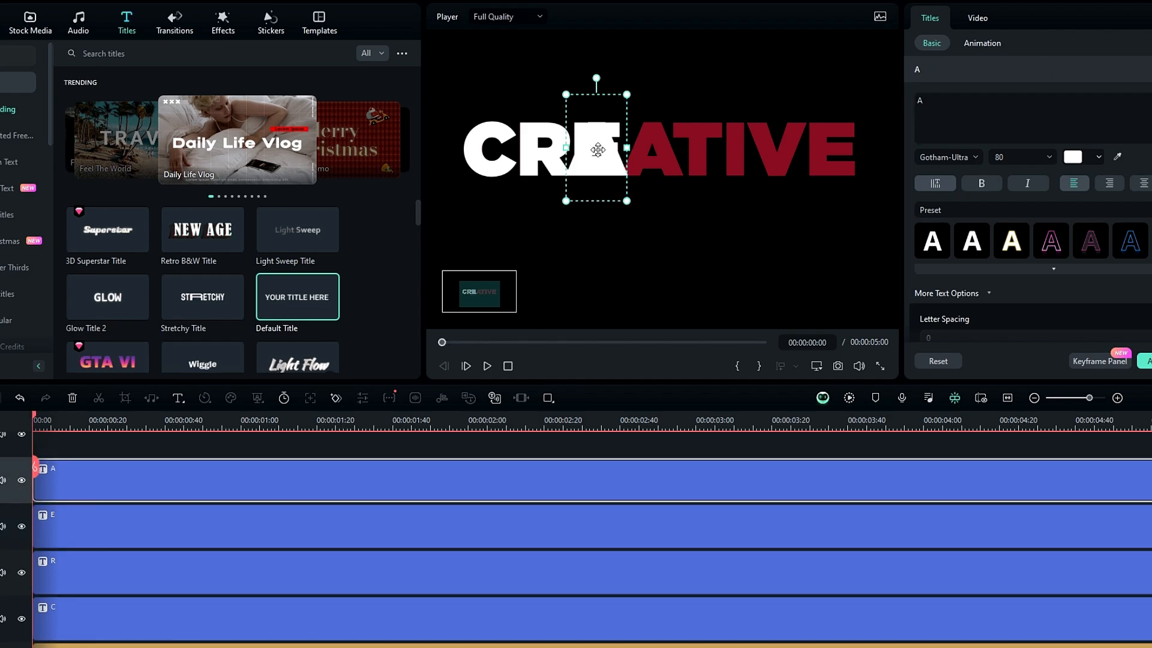
drag(597, 148, 653, 149)
Duplicate the A title onto the track above with its text changed to T, placed over the red T
key(ctrl+c)
click(19, 454)
key(ctrl+v)
scroll(78, 455, up, 1)
drag(930, 101, 911, 99)
text(T)
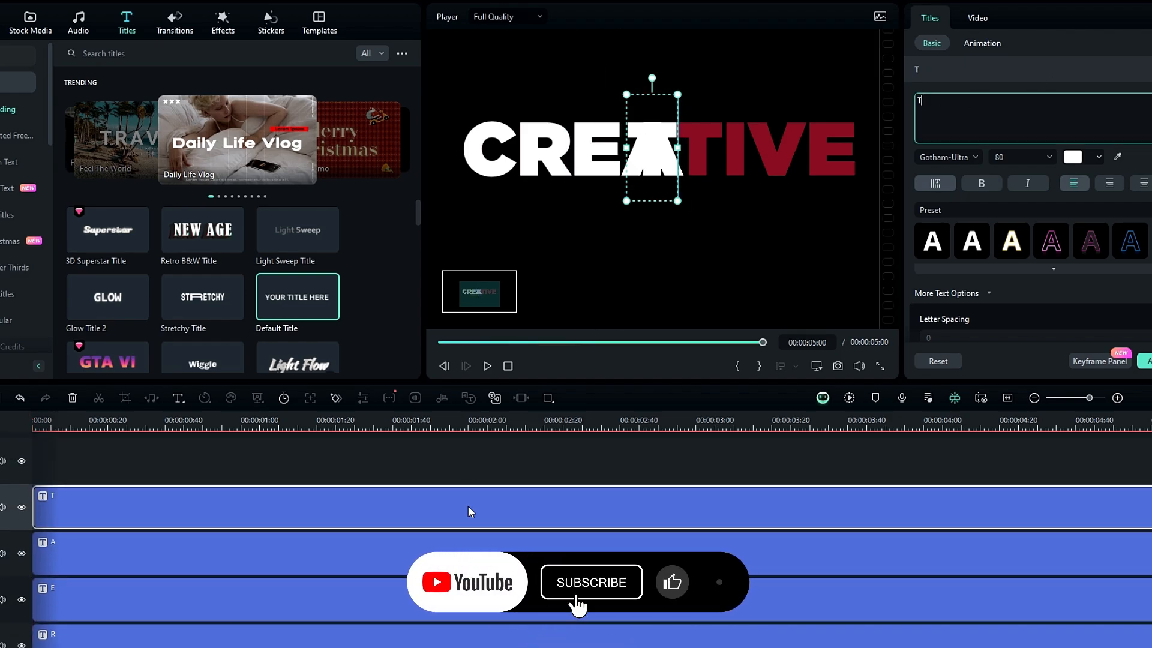
key(Home)
drag(659, 158, 705, 159)
Duplicate the T title onto the track above with its text changed to I, placed over the red I
key(ctrl+c)
click(20, 457)
key(ctrl+v)
scroll(206, 447, up, 1)
drag(930, 101, 914, 100)
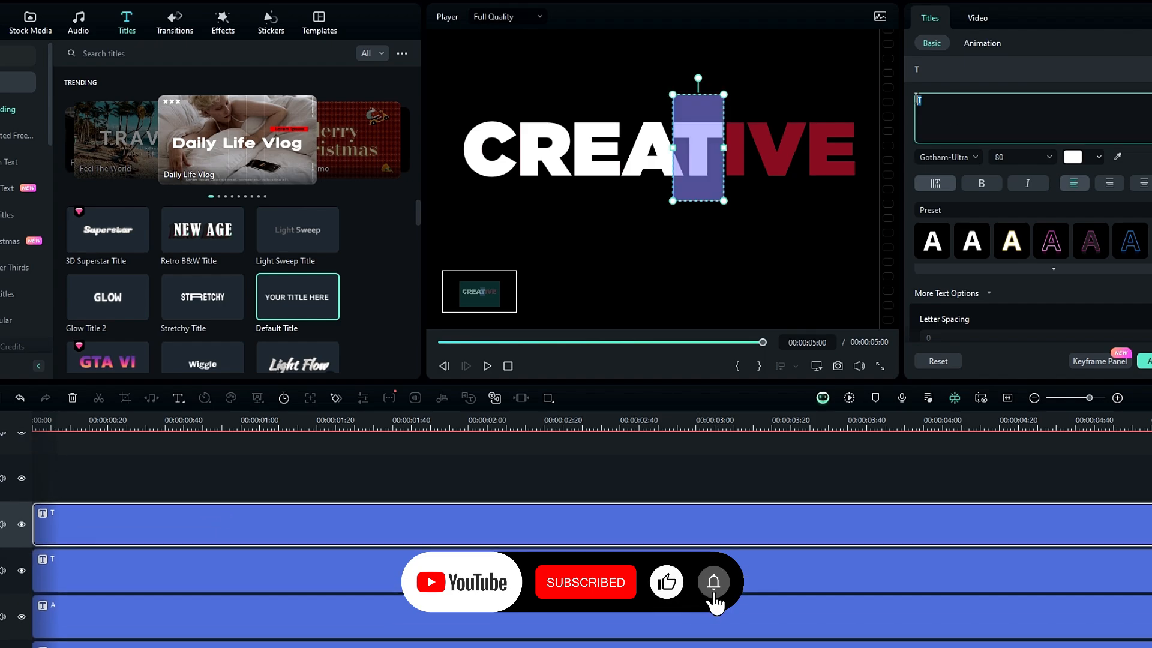
text(I)
key(Home)
drag(698, 157, 735, 157)
Duplicate the I title onto the track above with its text changed to V, placed over the red V
key(ctrl+c)
click(23, 495)
key(ctrl+v)
drag(930, 101, 900, 102)
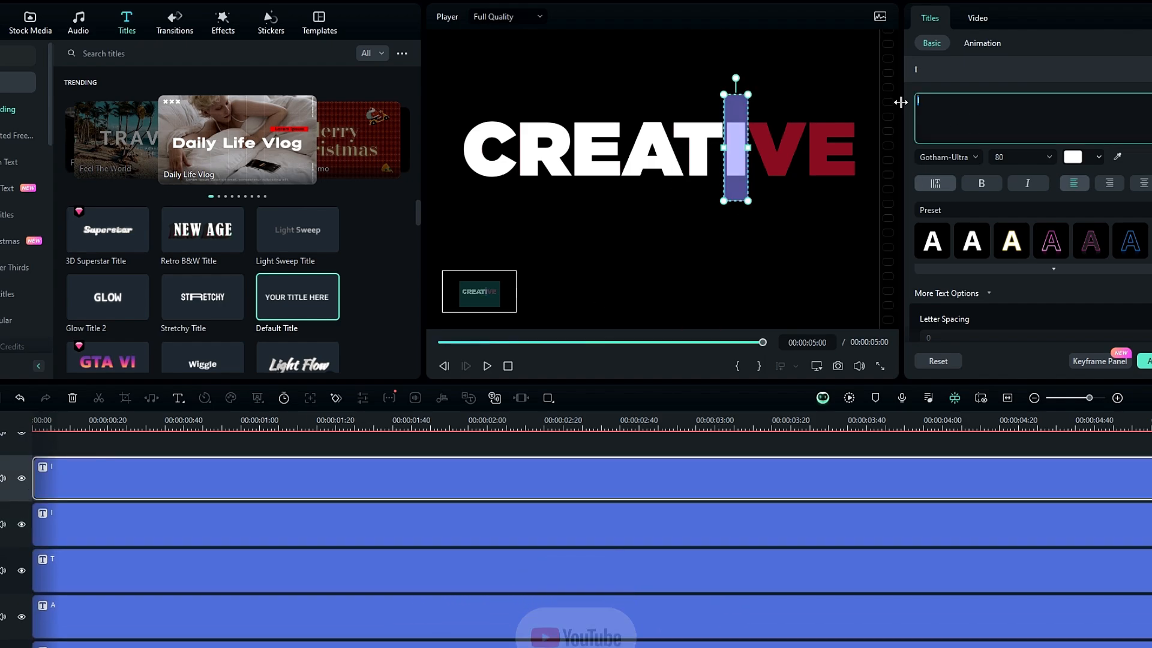
text(V)
key(Home)
drag(735, 158, 776, 158)
Duplicate the V title onto the track above with its text changed to E, placed over the final red E
key(ctrl+c)
click(22, 444)
key(ctrl+v)
scroll(284, 463, up, 1)
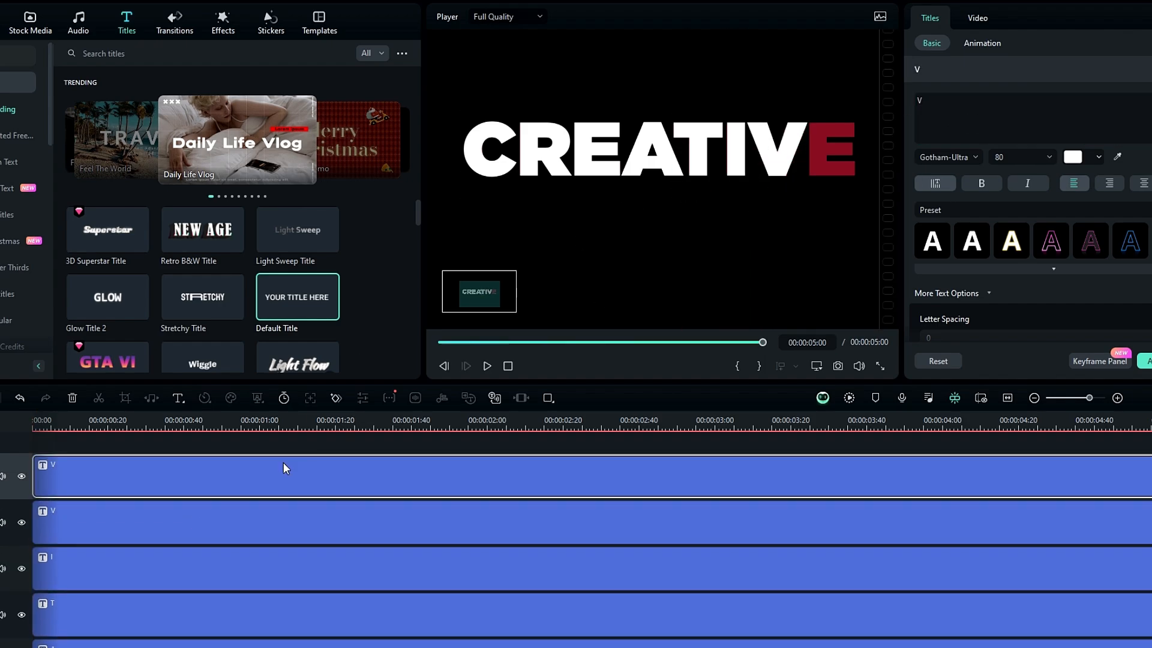
drag(929, 100, 904, 99)
text(E)
key(Home)
drag(770, 154, 825, 154)
Fit the whole frame in the preview and hide the first track holding the dark red CREATIVE title
scroll(768, 227, up, 2)
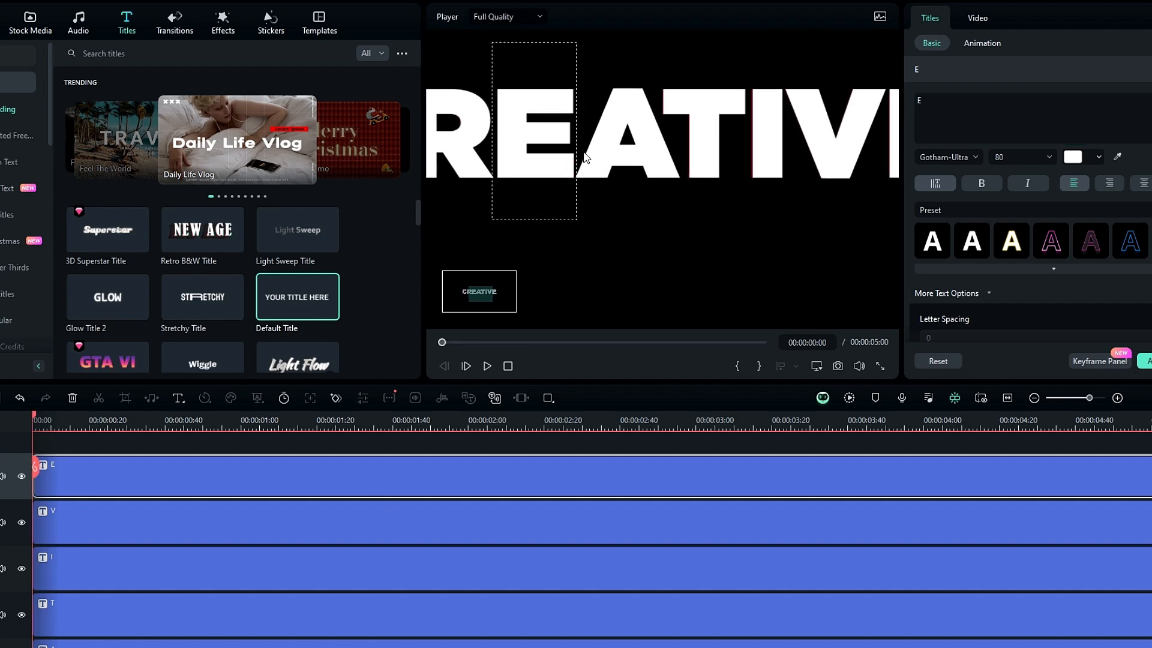
click(772, 126)
click(819, 369)
mouse_move(864, 443)
click(996, 442)
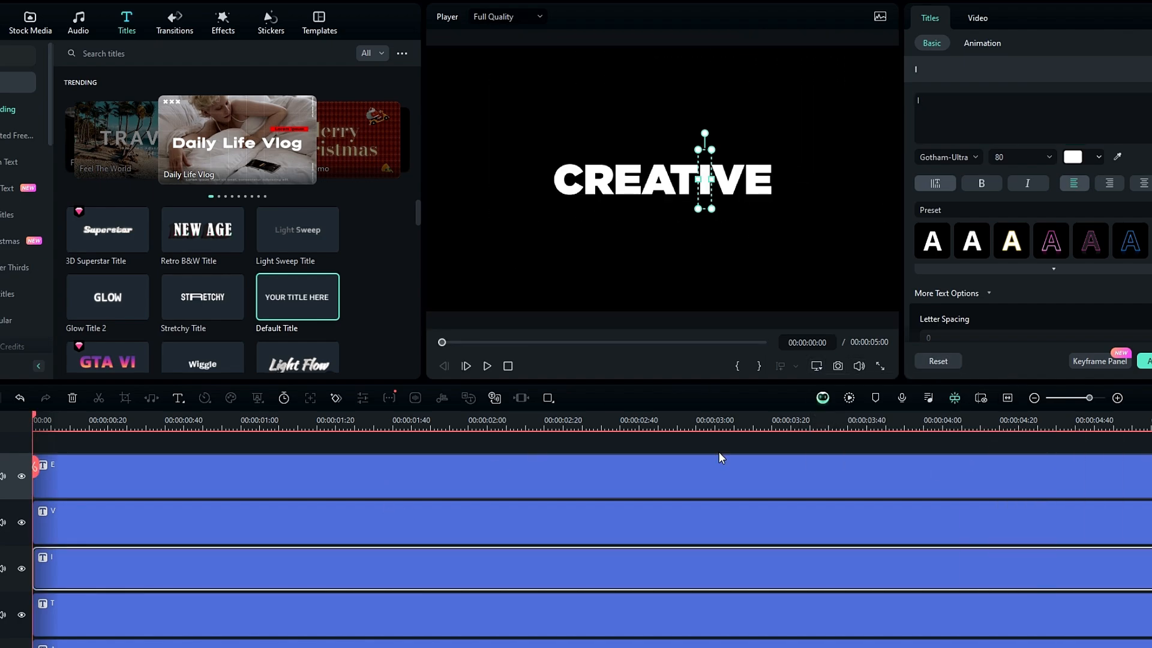
click(280, 421)
mouse_move(283, 425)
mouse_down()
mouse_move(386, 442)
mouse_move(272, 443)
mouse_up()
scroll(362, 514, down, 5)
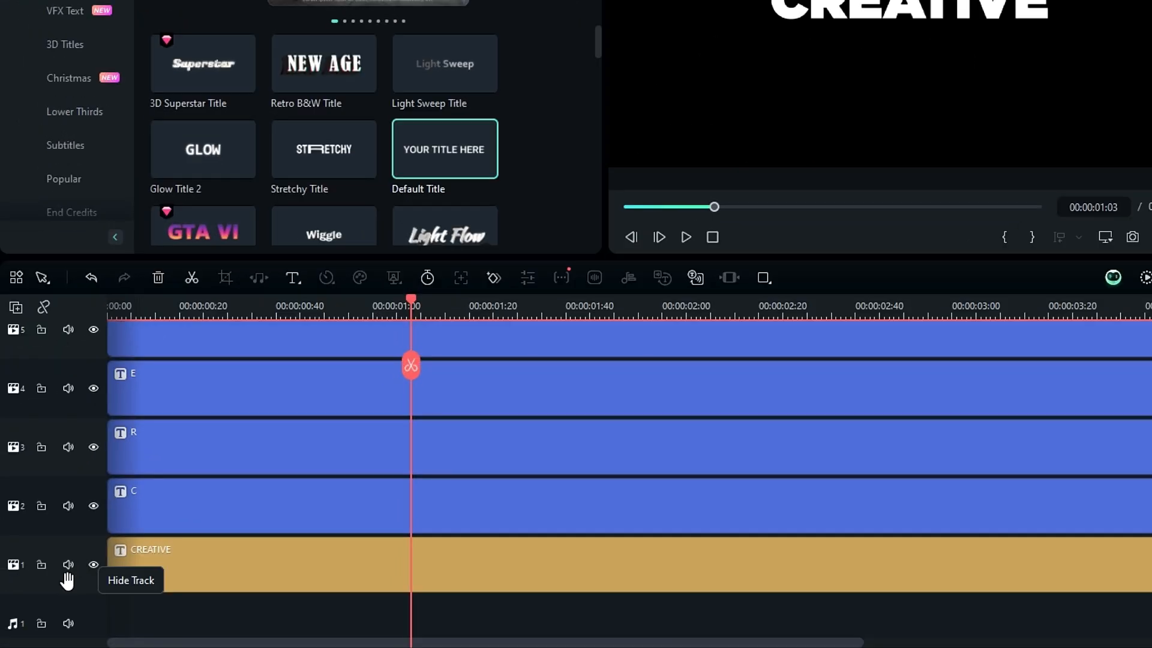
click(93, 565)
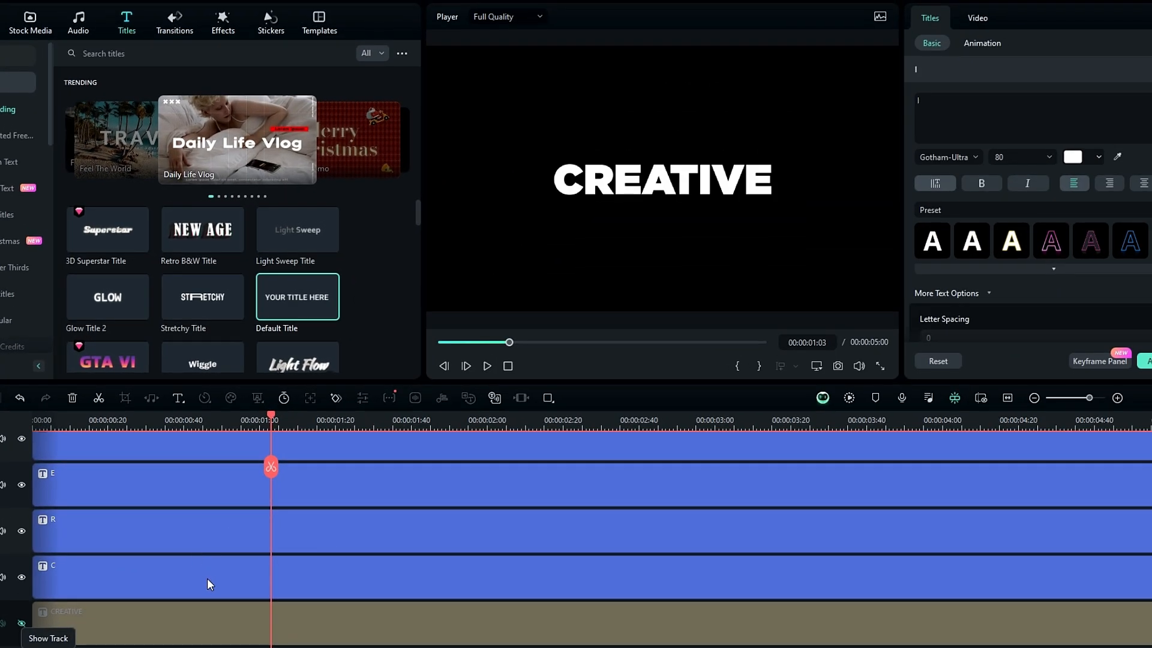
Move the playhead to 00:00:02:00 and select all the white letter titles together
drag(280, 418, 158, 442)
drag(328, 470, 331, 465)
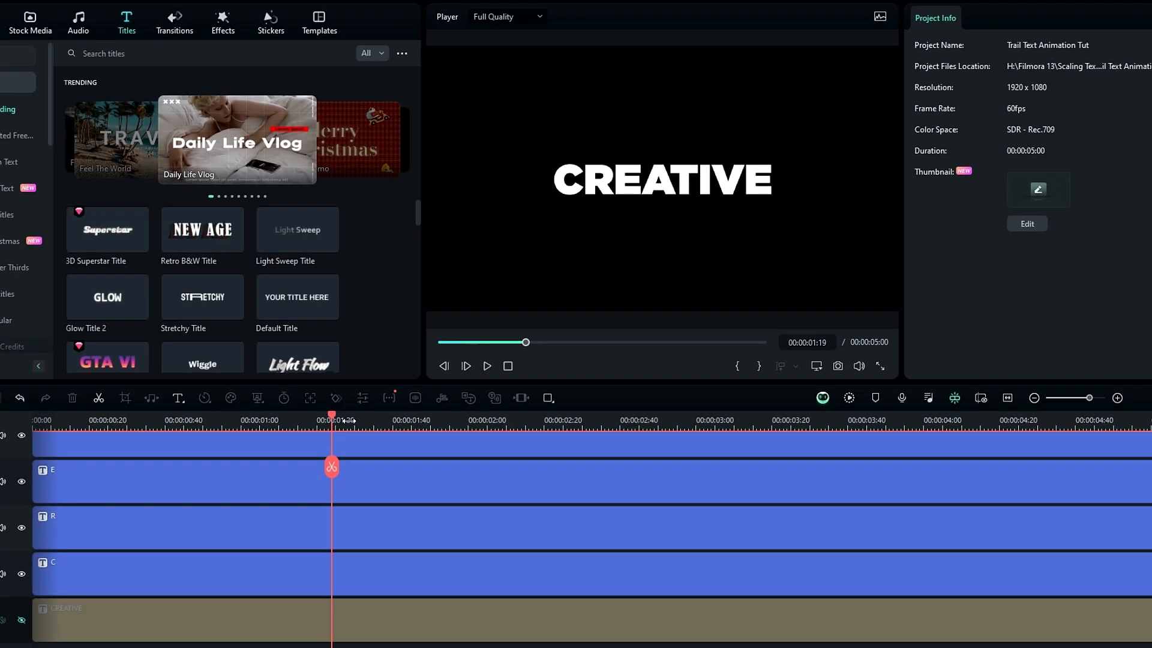
drag(156, 566, 356, 566)
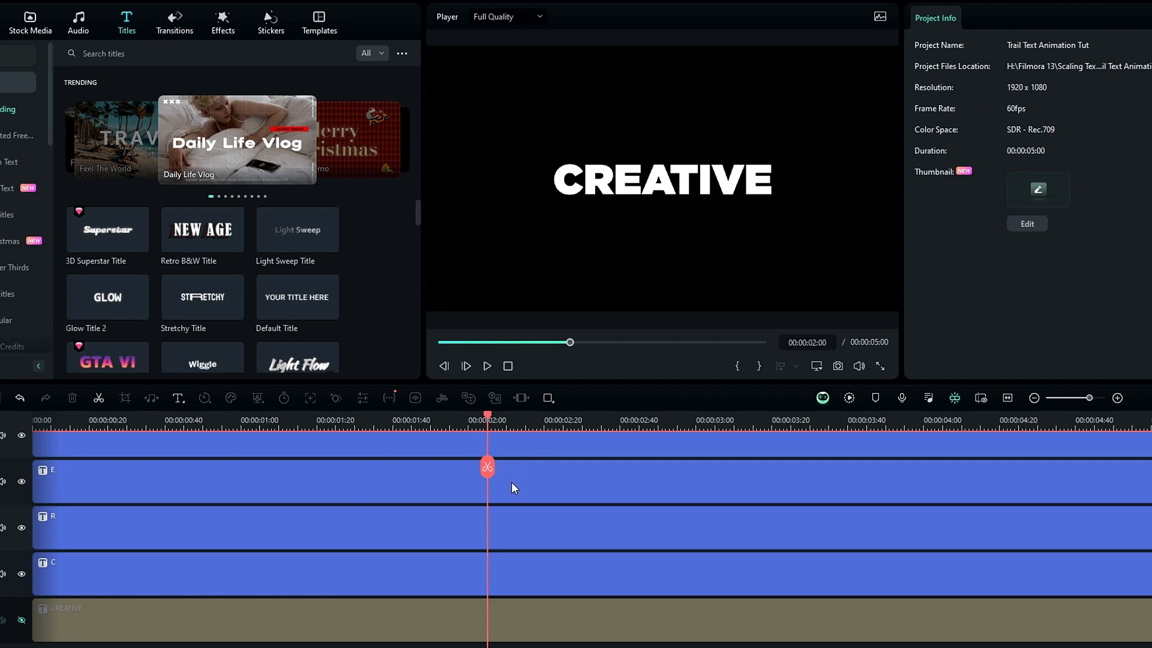
drag(510, 433, 480, 566)
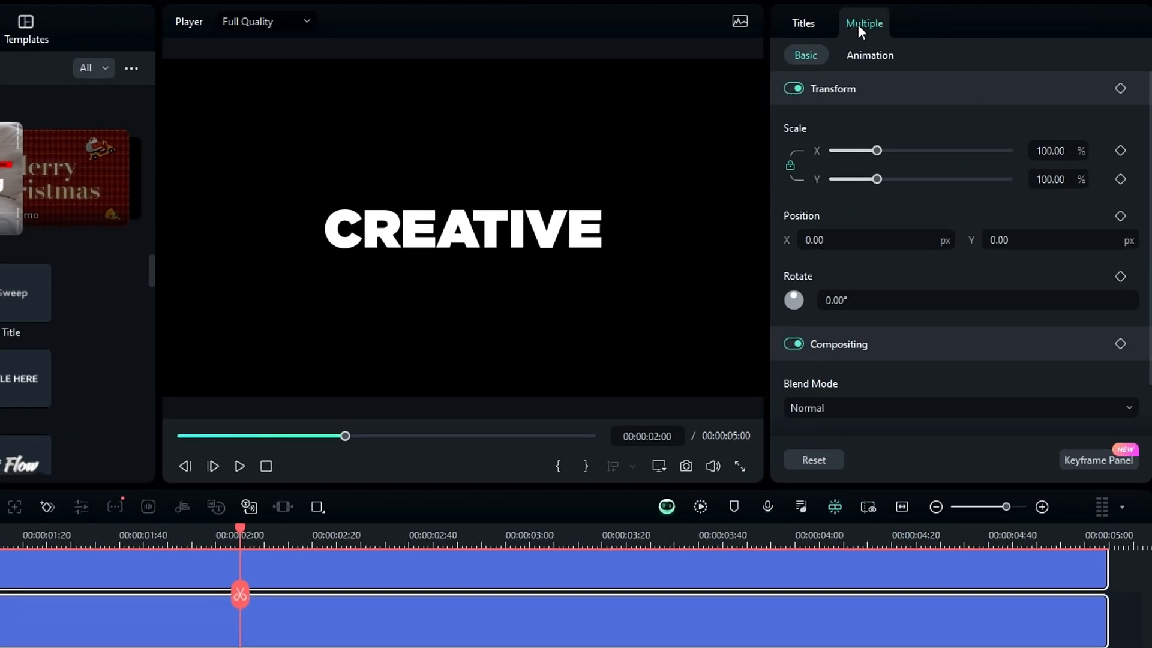
Add a position keyframe to all selected letters, and set the C title's Y position to 335 px at 00:00:01:24
click(1119, 216)
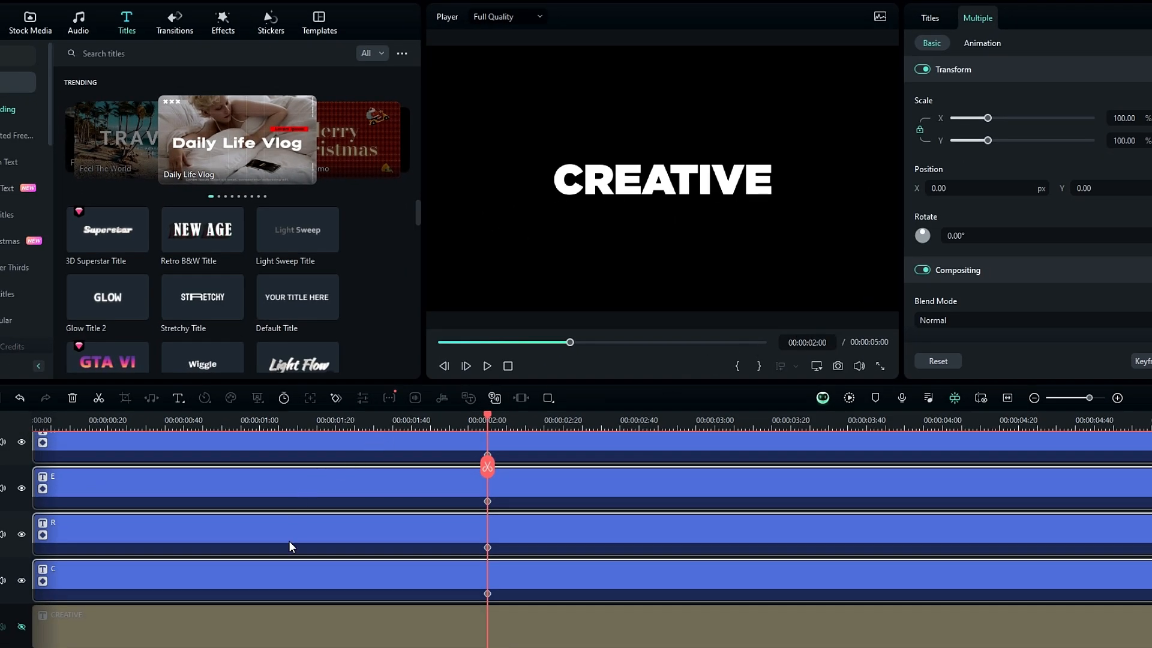
click(301, 580)
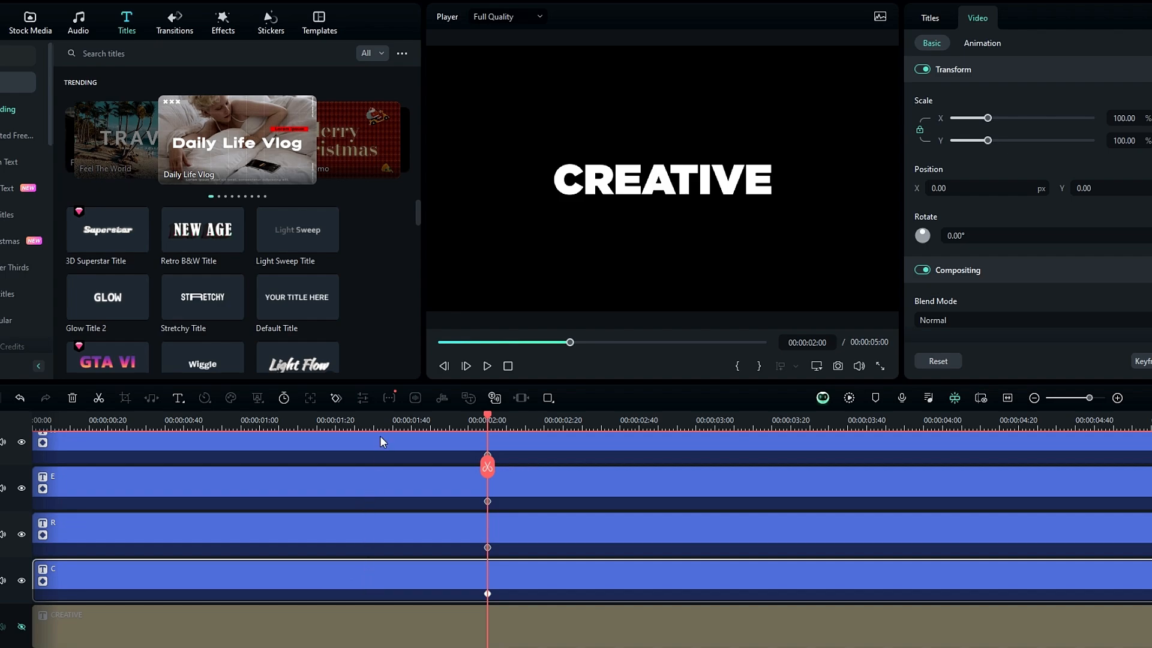
click(363, 430)
drag(331, 431, 351, 442)
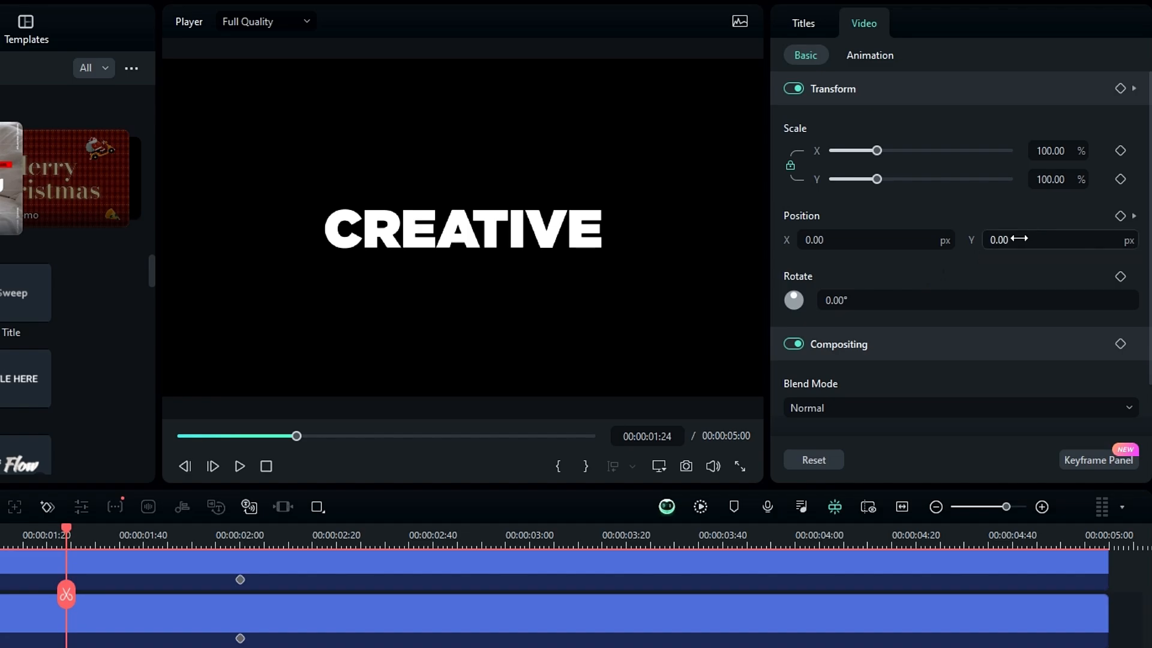
drag(1019, 238, 1086, 238)
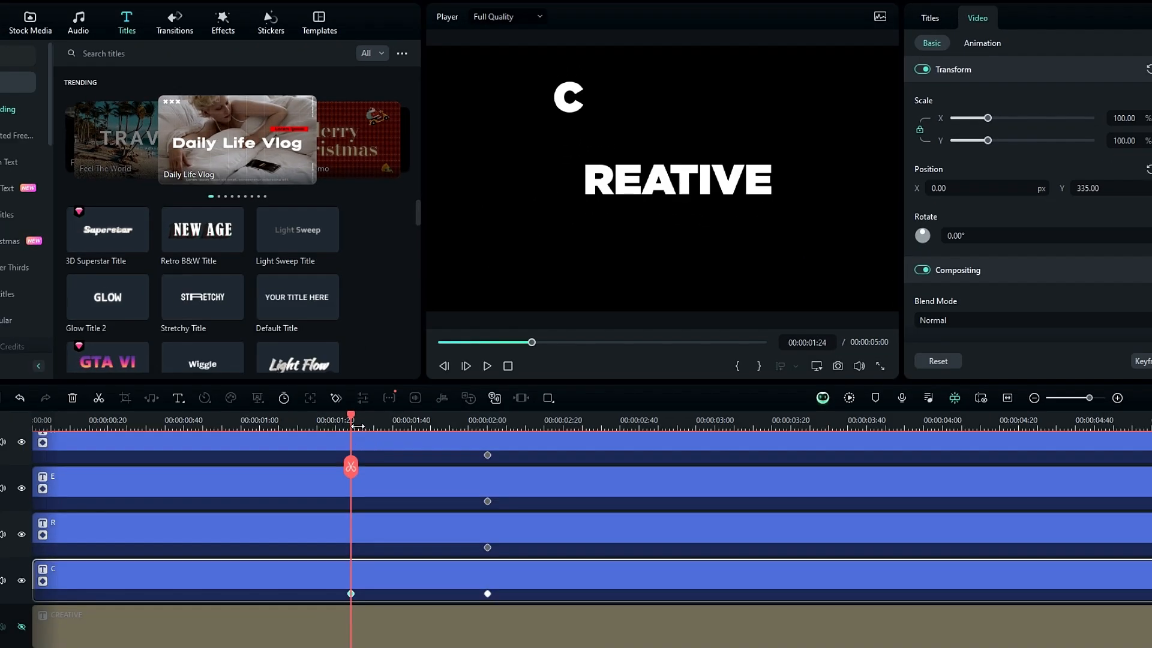
Push the C title out of the frame at 00:00:00:53 by setting its X position to -659 px
drag(358, 426, 226, 433)
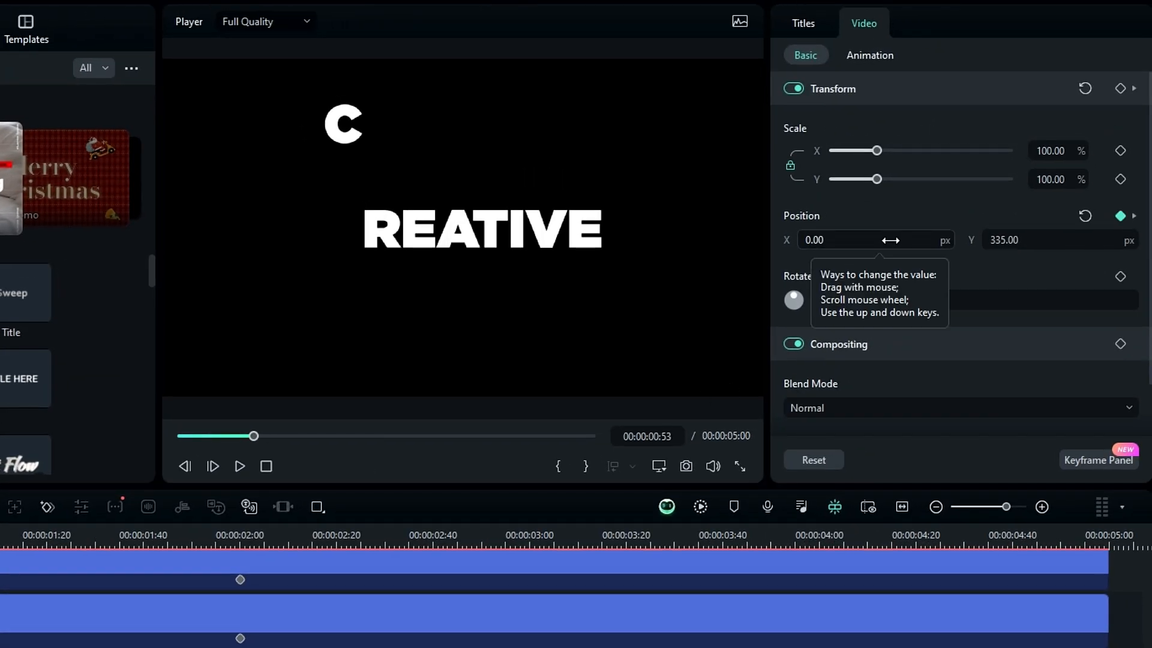
drag(990, 188, 894, 188)
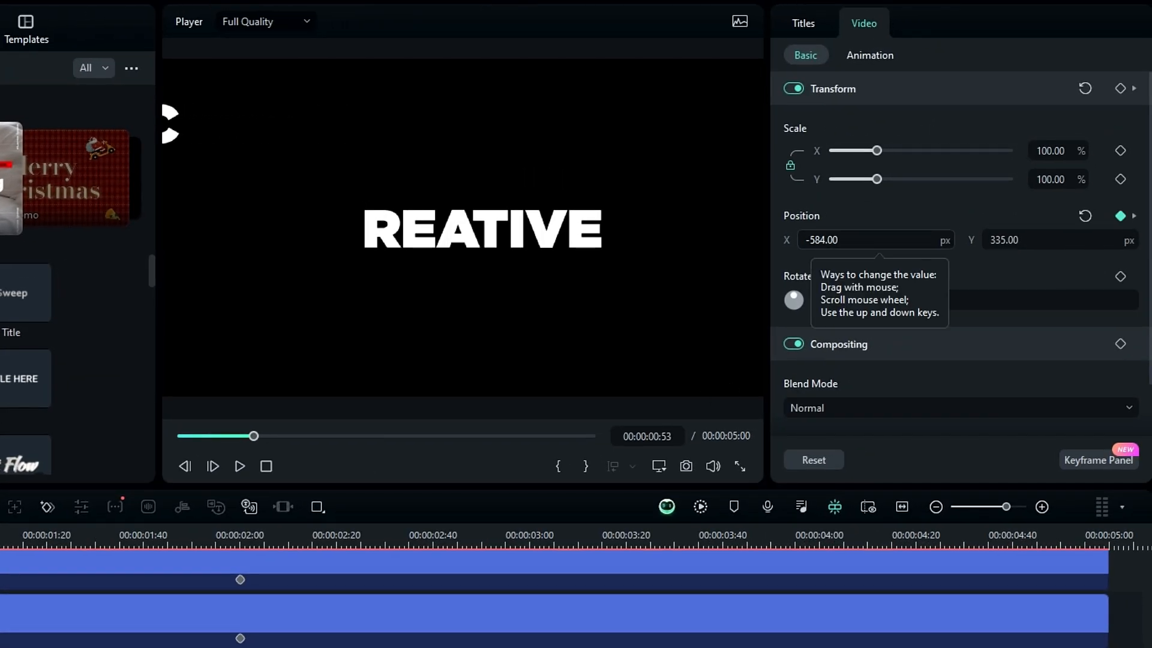
drag(876, 239, 863, 239)
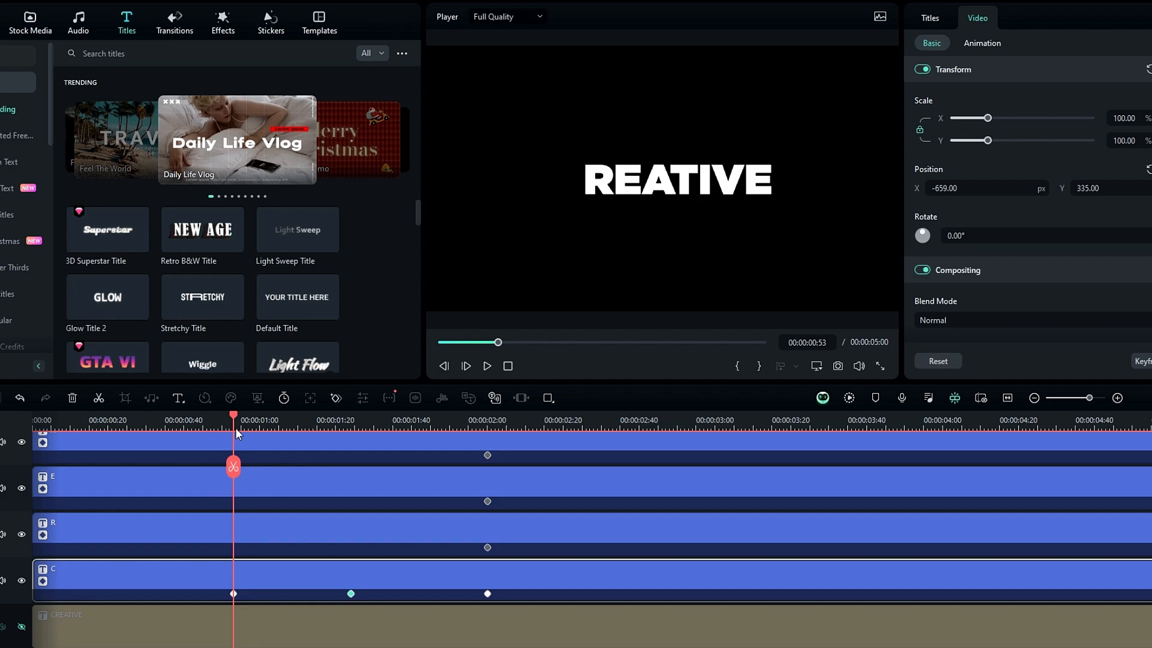
Lower the R title at 00:00:01:24 by setting its Y position to -300 px
drag(235, 427, 370, 422)
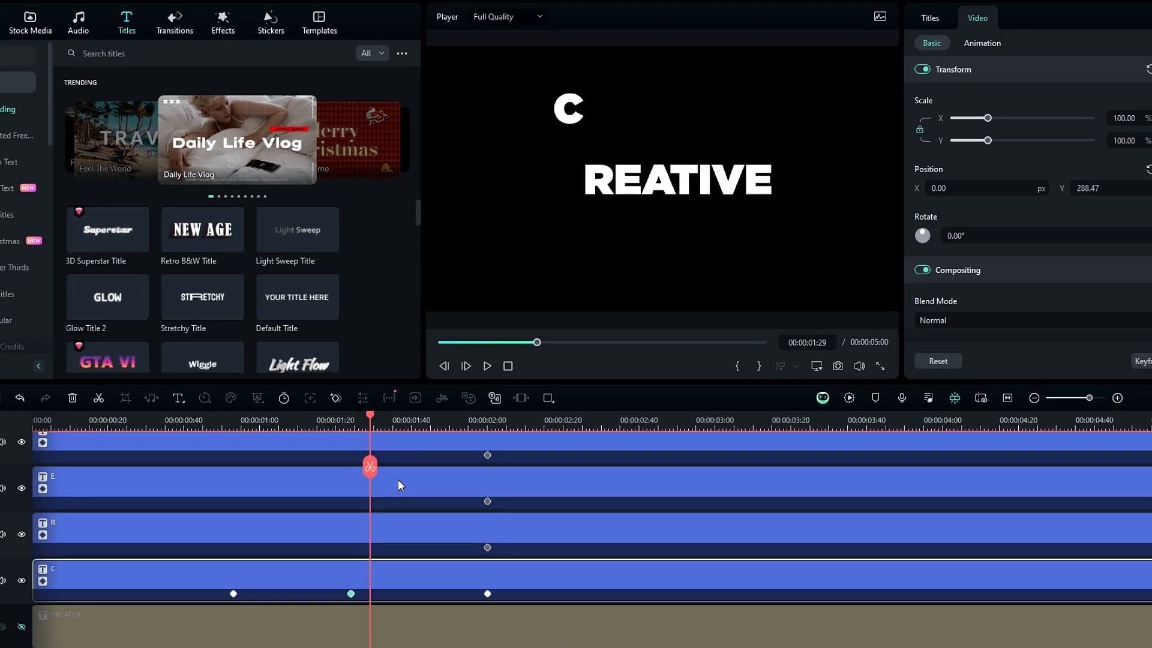
click(386, 530)
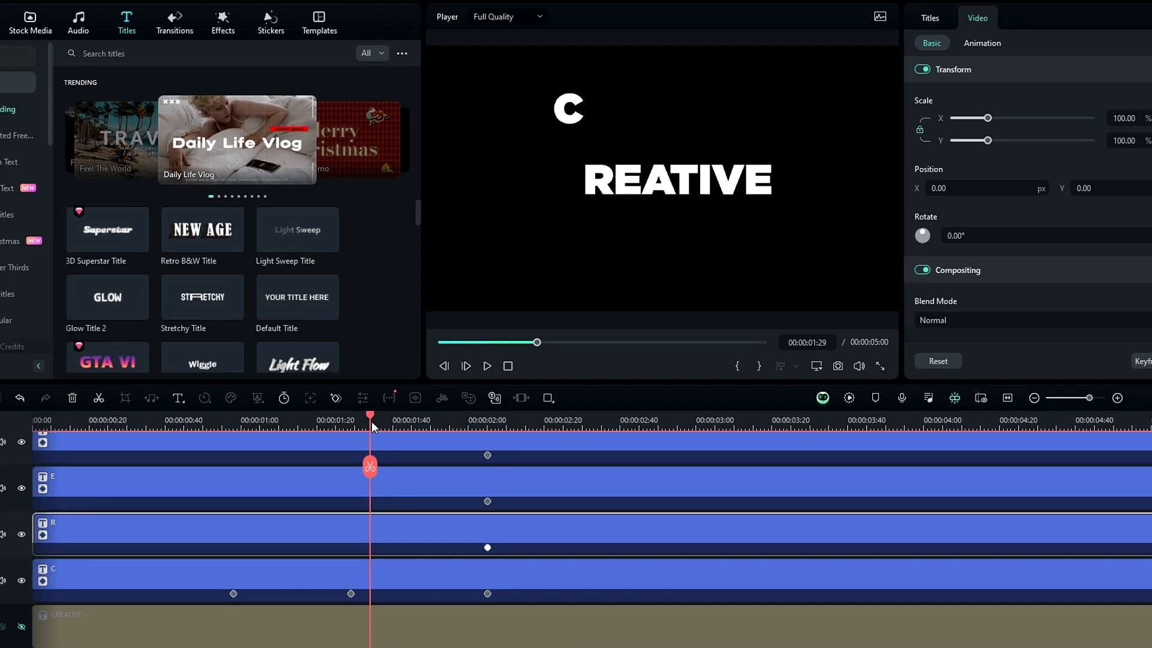
drag(372, 421, 351, 422)
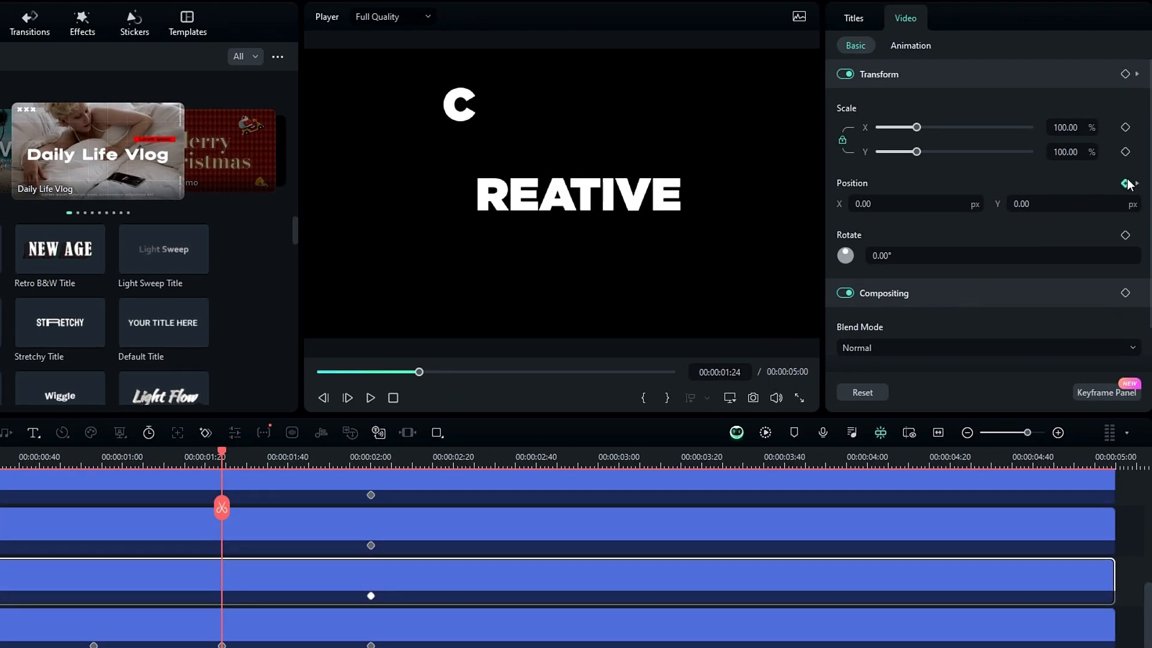
drag(1057, 202, 1026, 204)
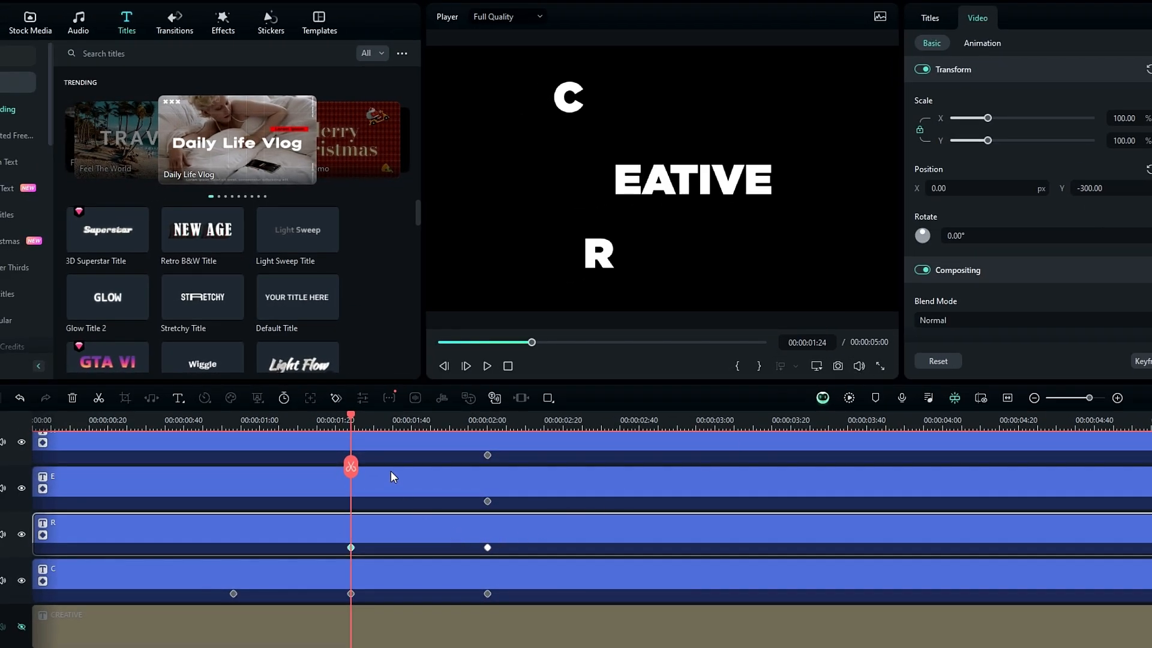
Set the R title's X position to 533 px at 00:00:00:53 and its Y position to -614 px at 00:00:00:22
drag(359, 412, 233, 426)
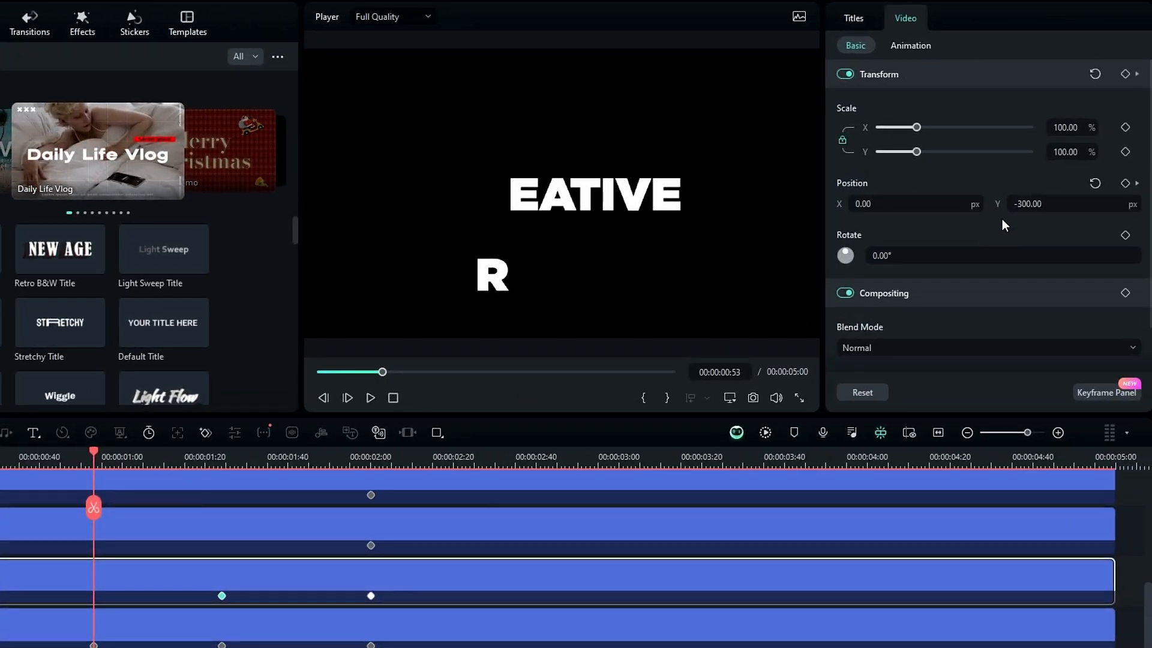
drag(981, 189, 1125, 189)
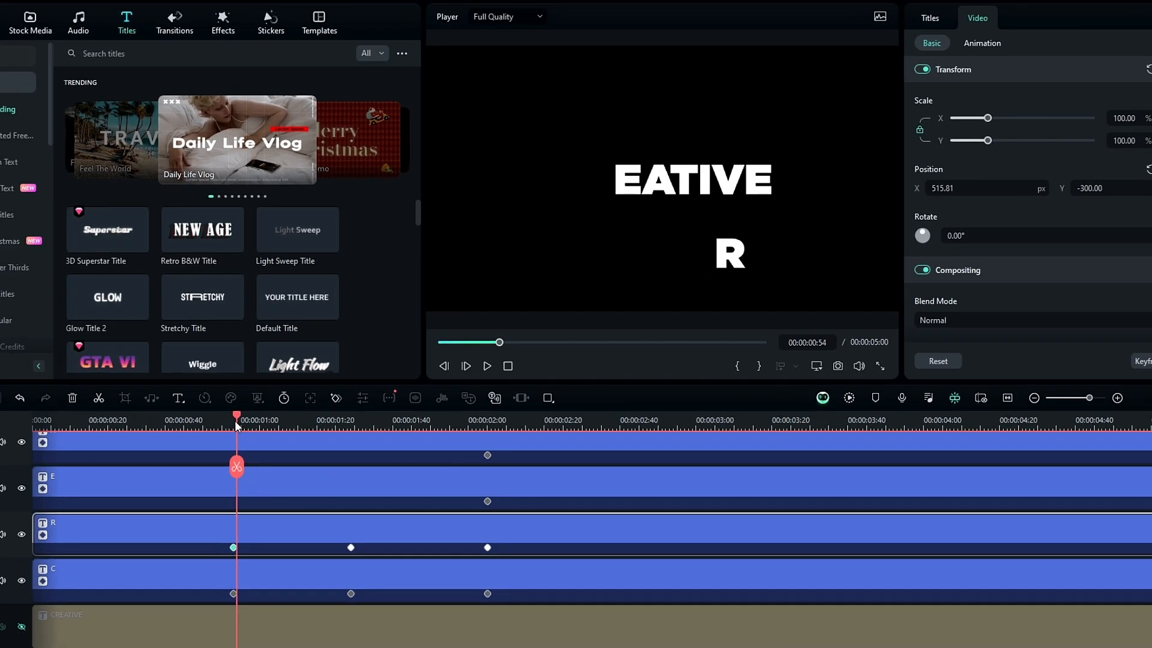
drag(235, 420, 116, 429)
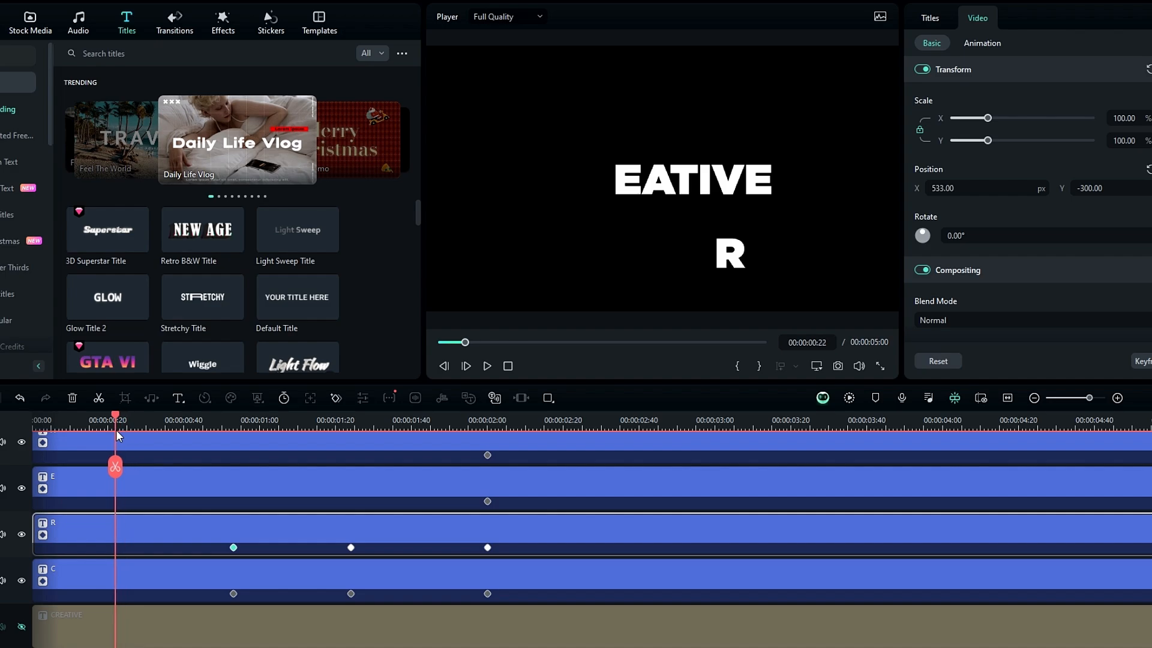
click(1125, 184)
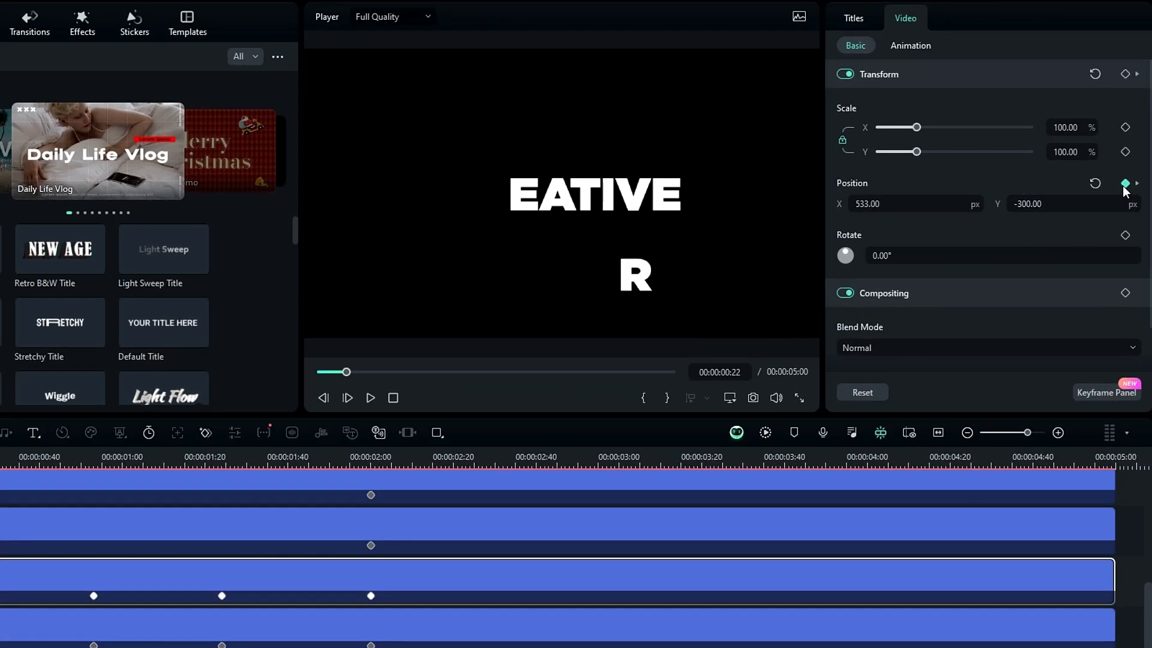
drag(1058, 206, 900, 205)
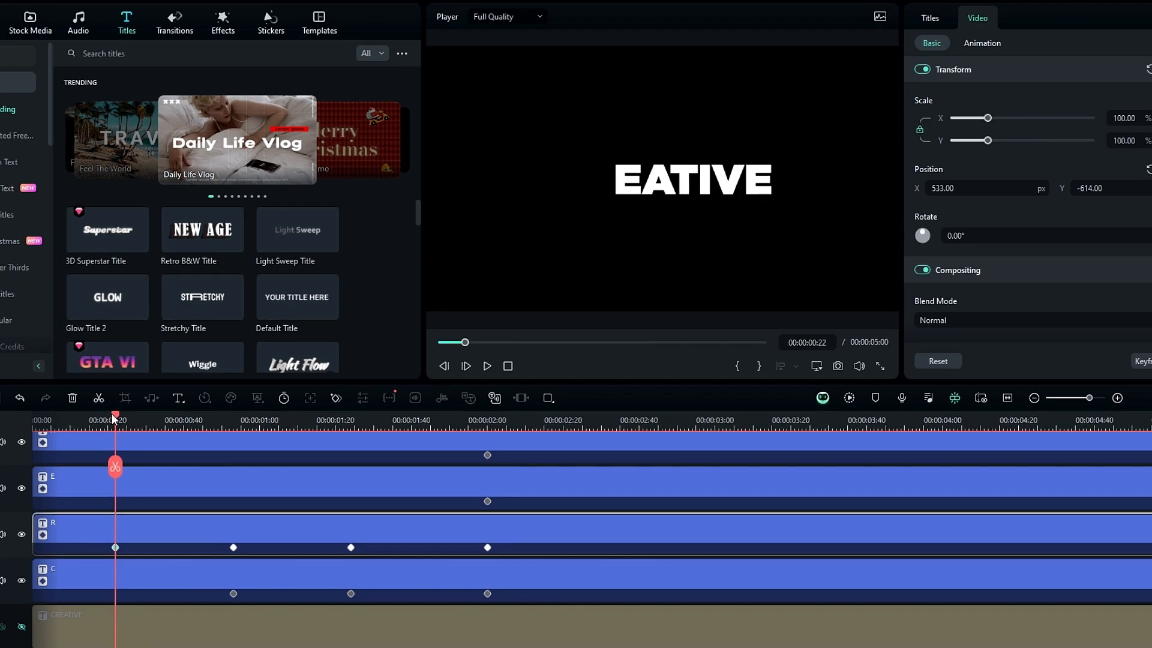
drag(113, 418, 362, 473)
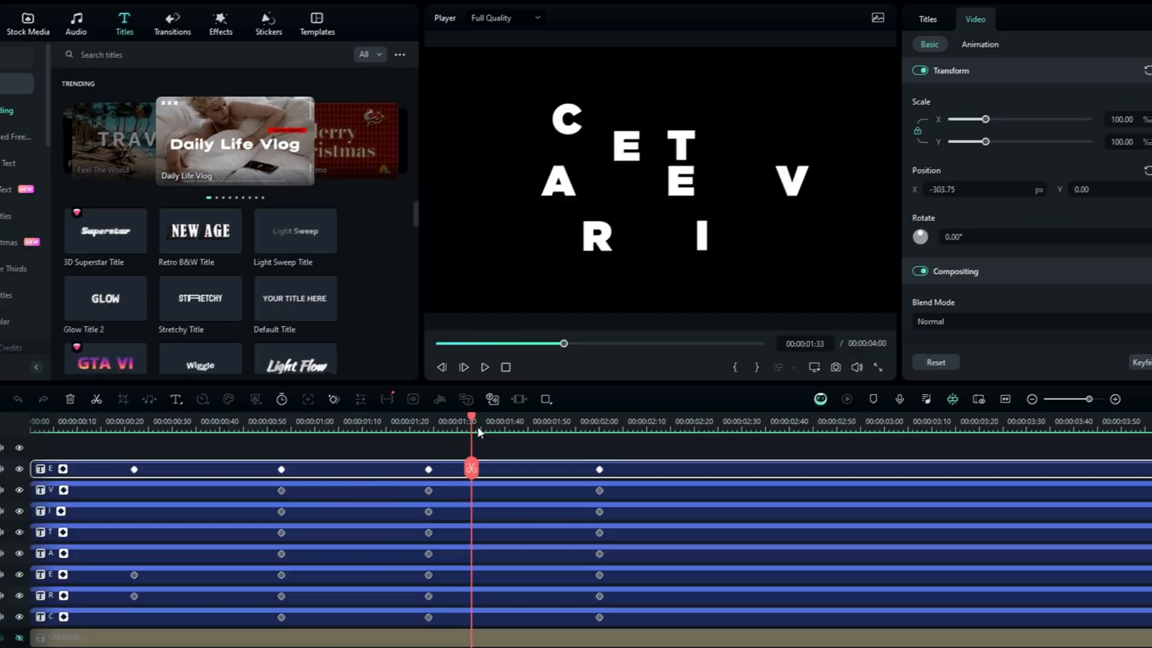
Play the keyframed letter animation from the start several times to check how the letters assemble
drag(470, 456, 30, 469)
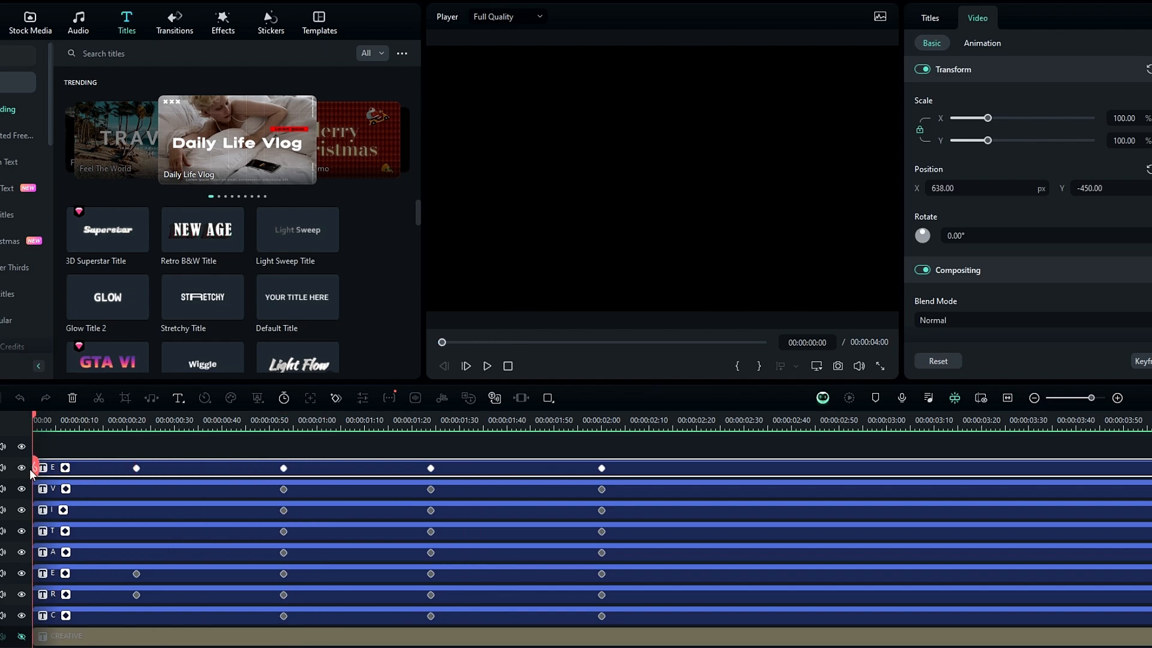
key(space)
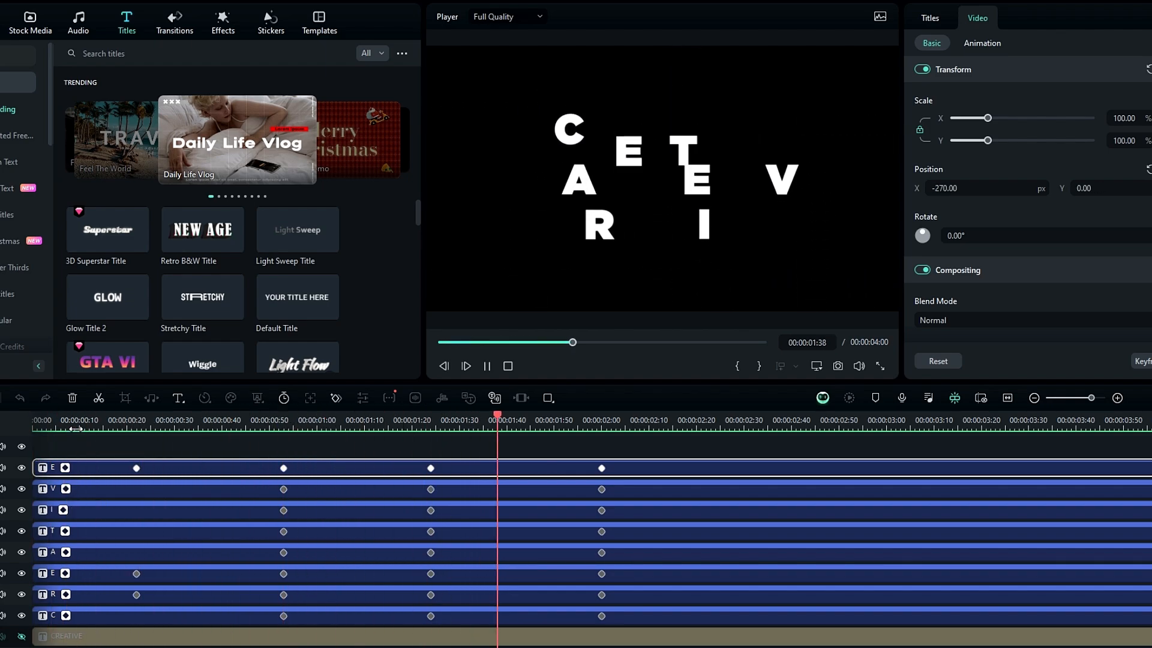
click(75, 429)
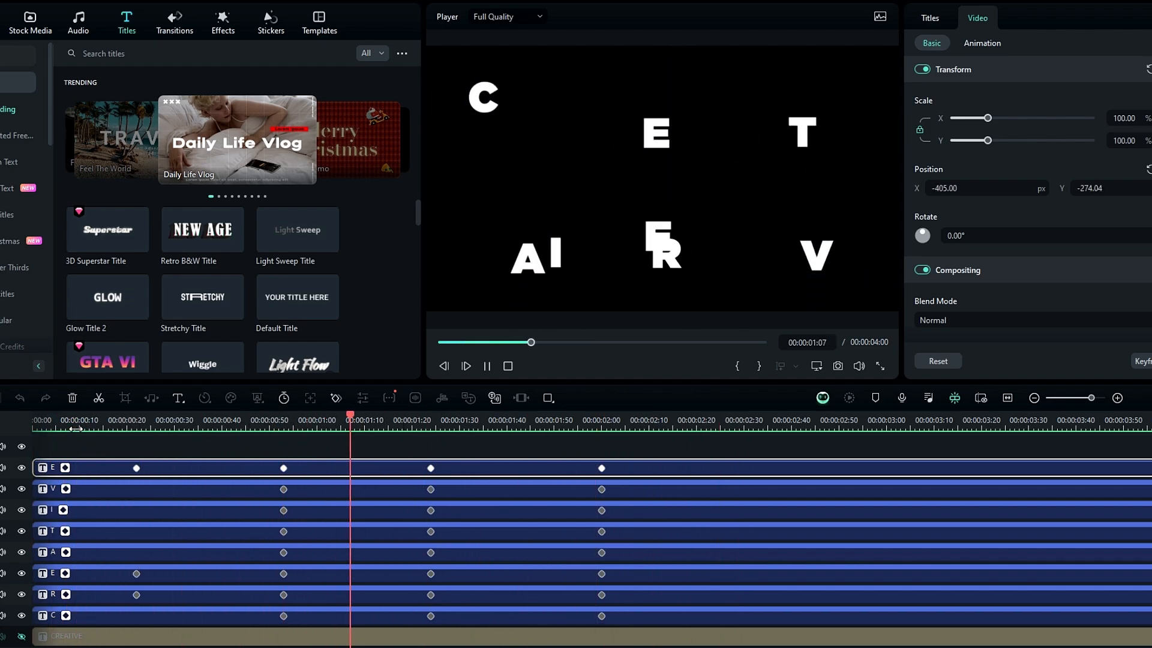
click(75, 429)
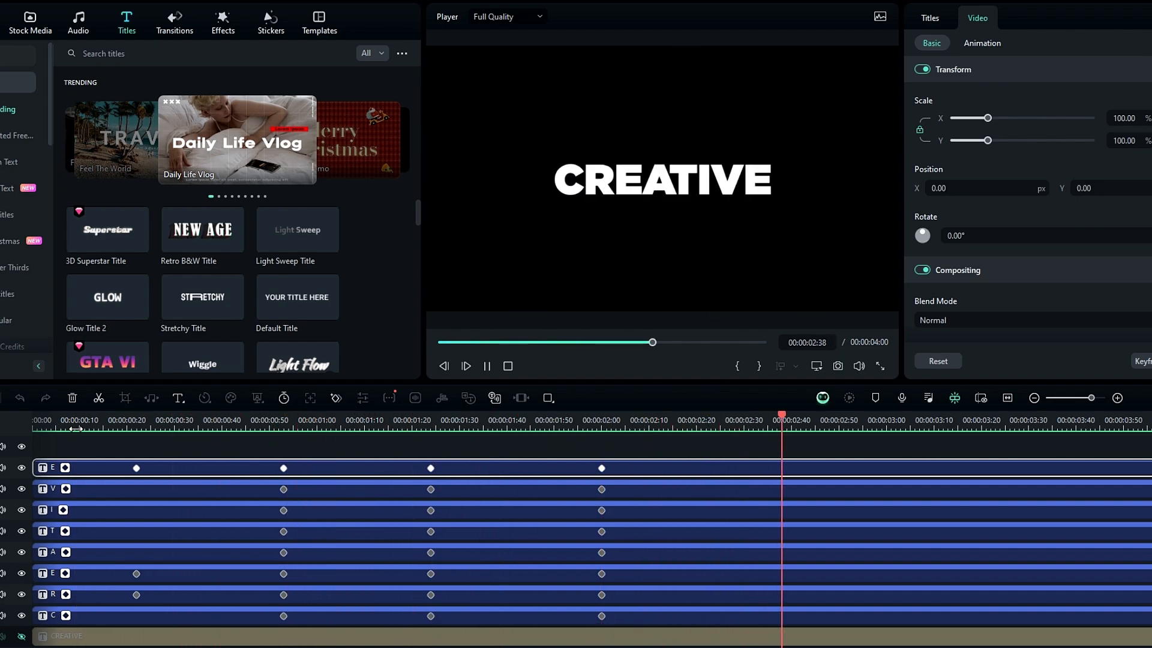
click(75, 429)
key(space)
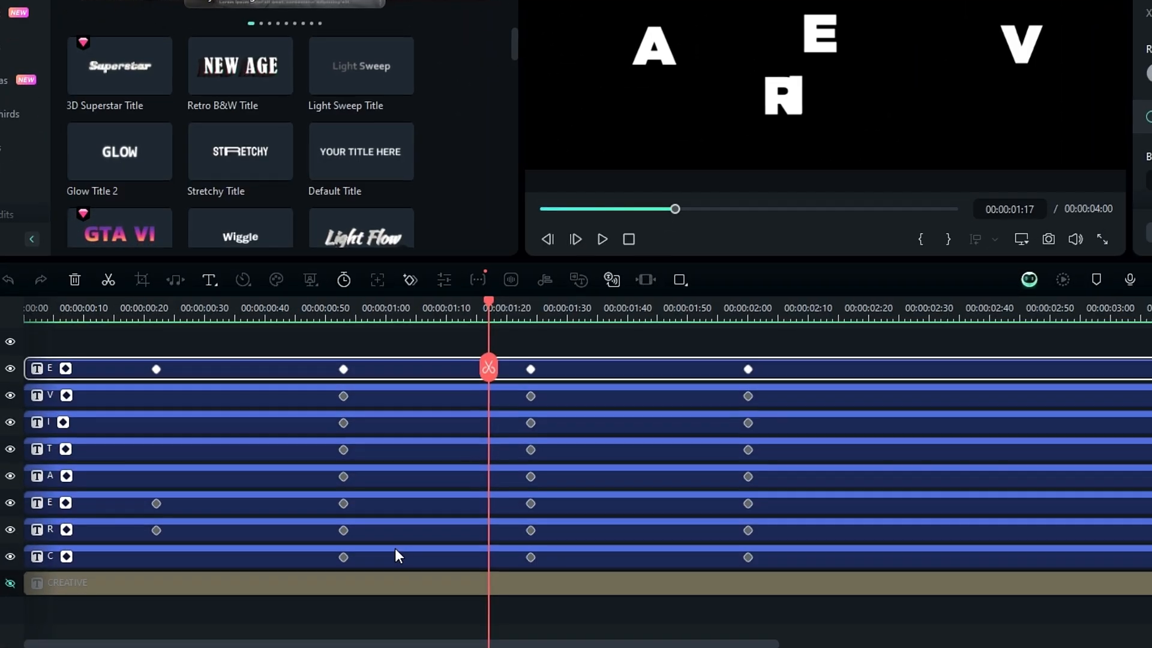
Show the keyframe graph of the C title and apply Ease out to all its position keyframes
click(416, 556)
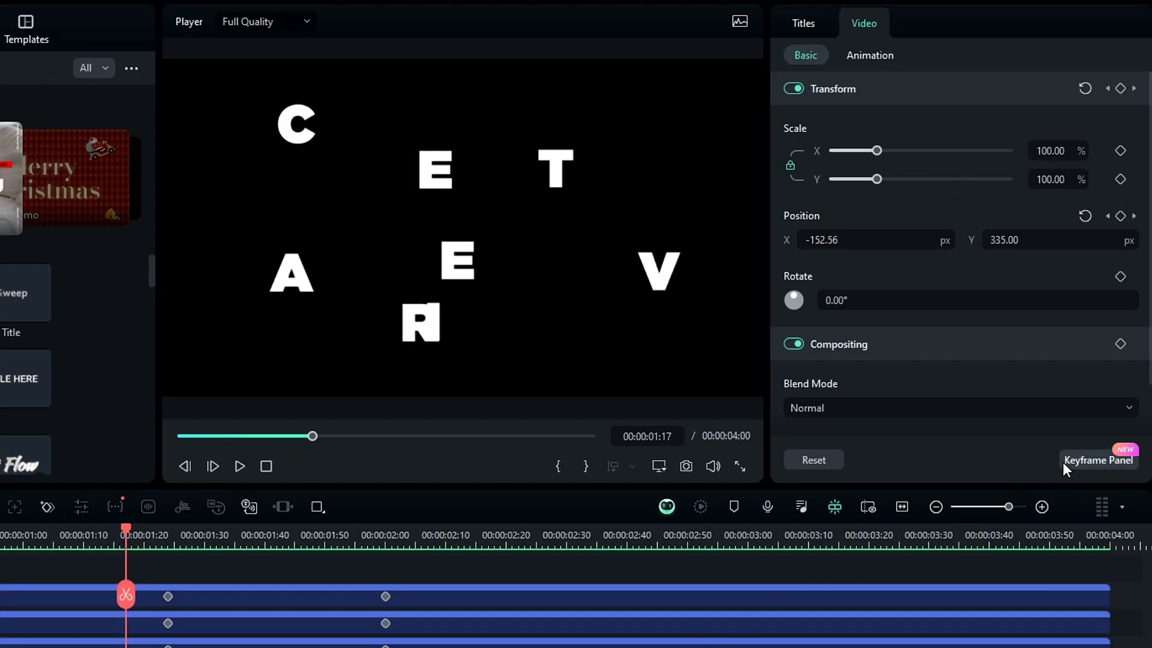
click(1065, 460)
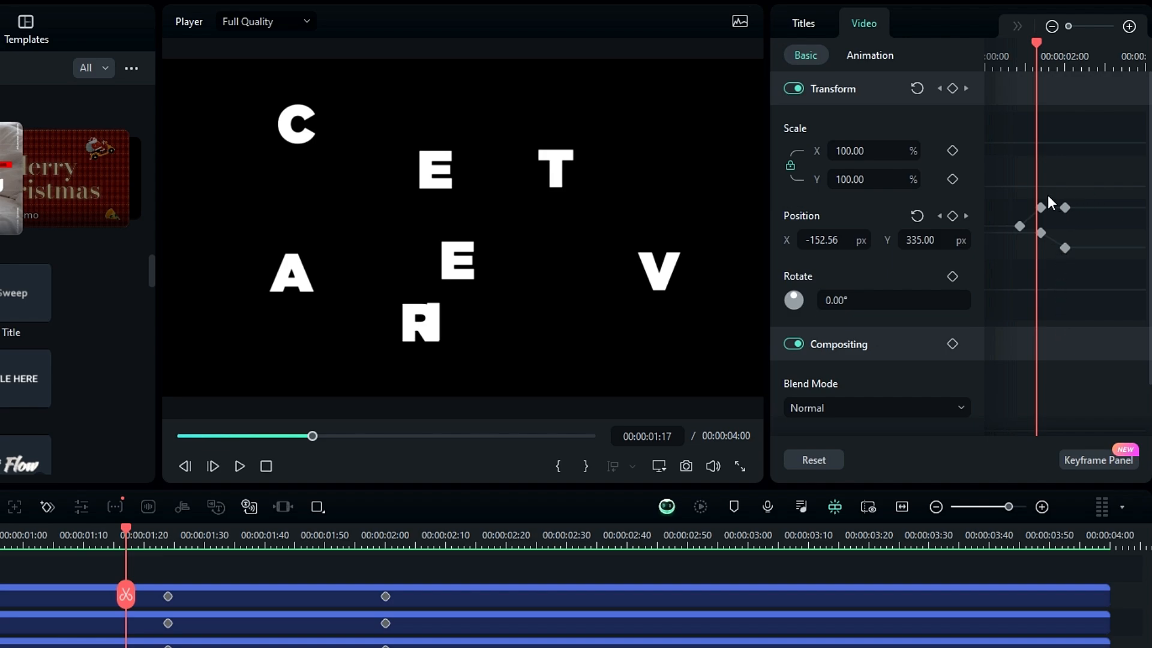
drag(1092, 196, 1006, 286)
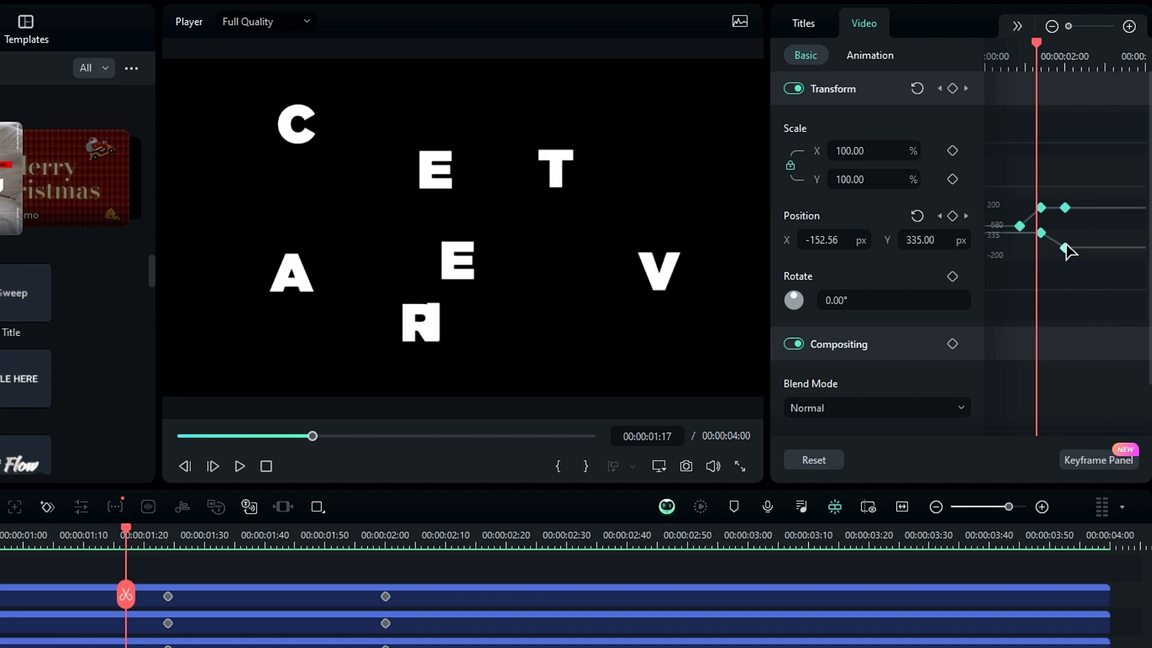
right_click(1065, 247)
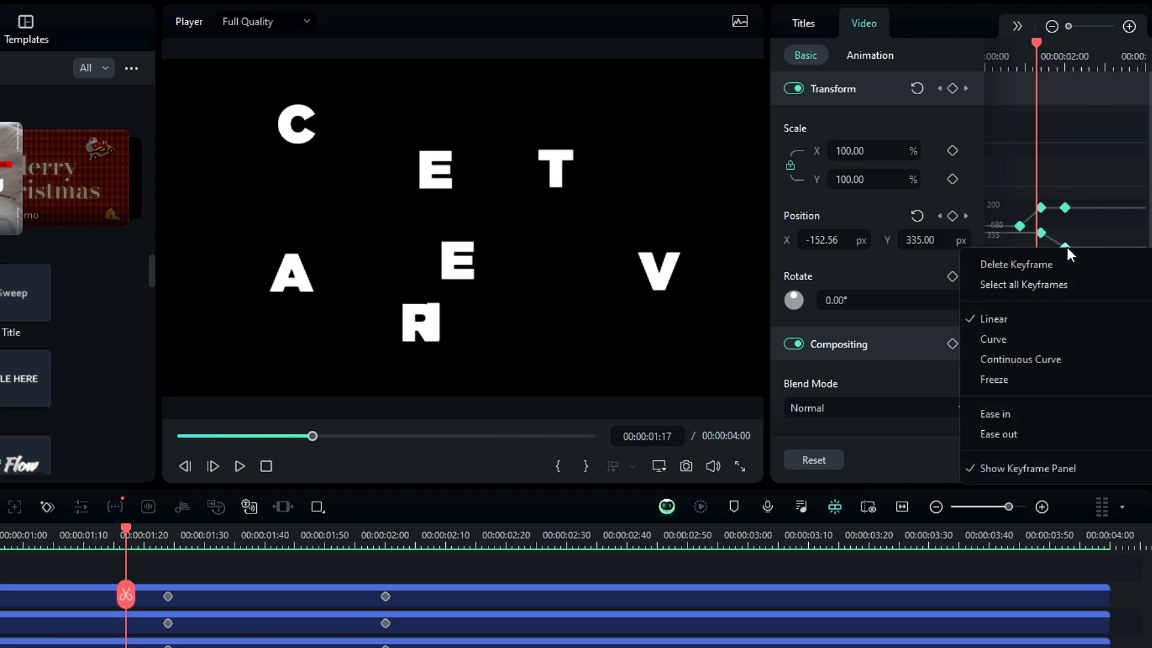
click(1007, 436)
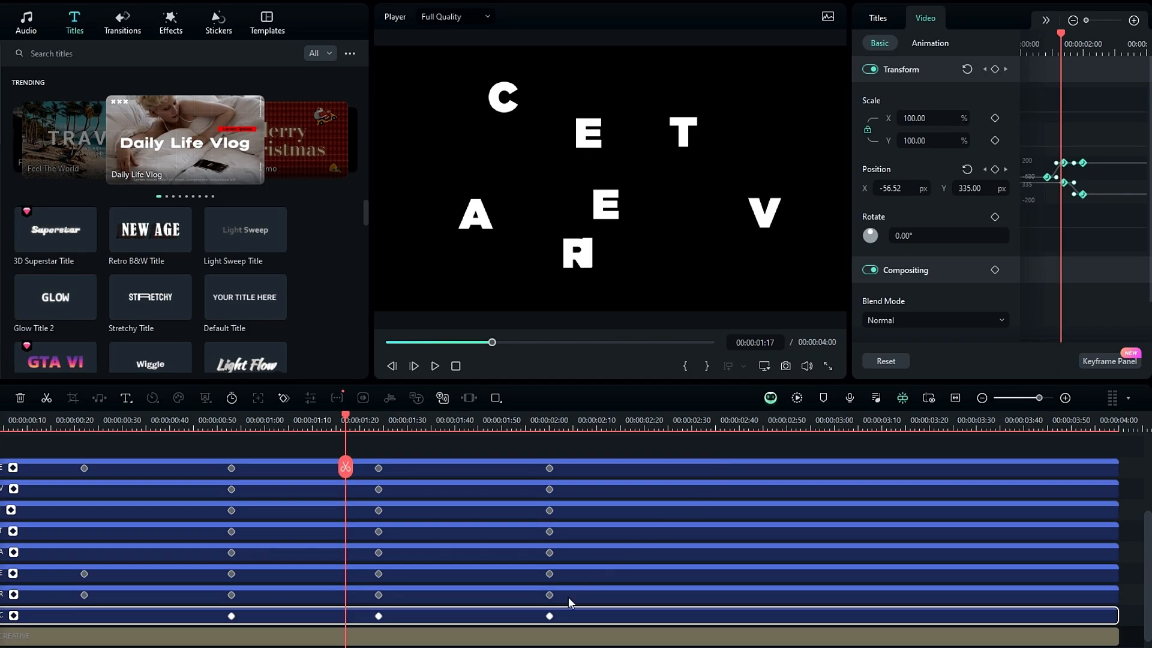
Apply Ease out to the position keyframes of the R title and the first E title
click(569, 597)
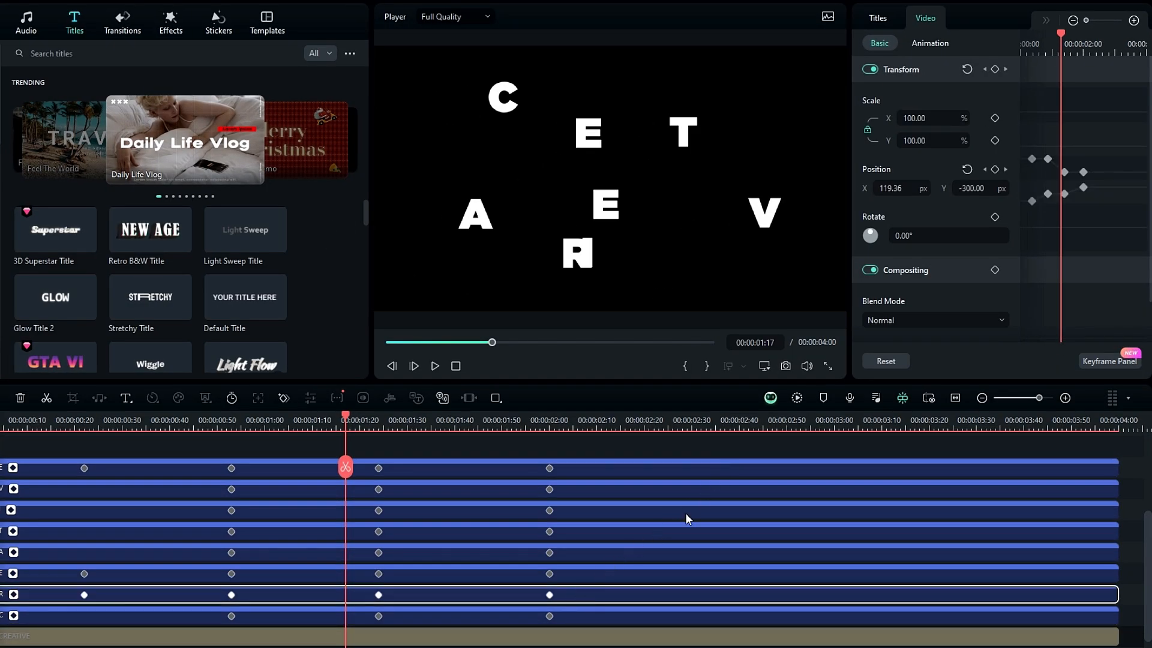
right_click(1083, 174)
click(1028, 300)
click(606, 575)
drag(1097, 222, 1037, 152)
Apply Ease out to the position keyframes of the A and T titles
click(617, 553)
click(630, 532)
right_click(1083, 174)
click(1029, 300)
Apply Ease out to the position keyframes of the I, V and final E titles
click(600, 511)
click(551, 490)
click(499, 469)
drag(1115, 216, 1022, 153)
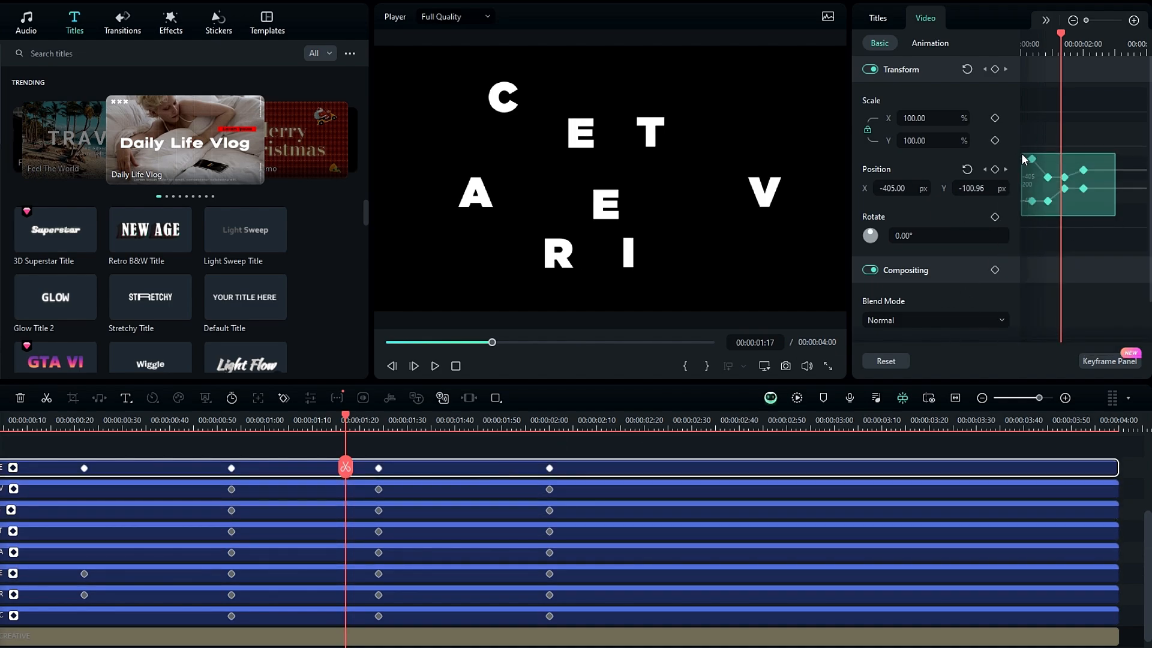
right_click(1083, 171)
click(1029, 299)
Replay the eased letter animation from near the start to check the smoother motion
drag(401, 422, 47, 422)
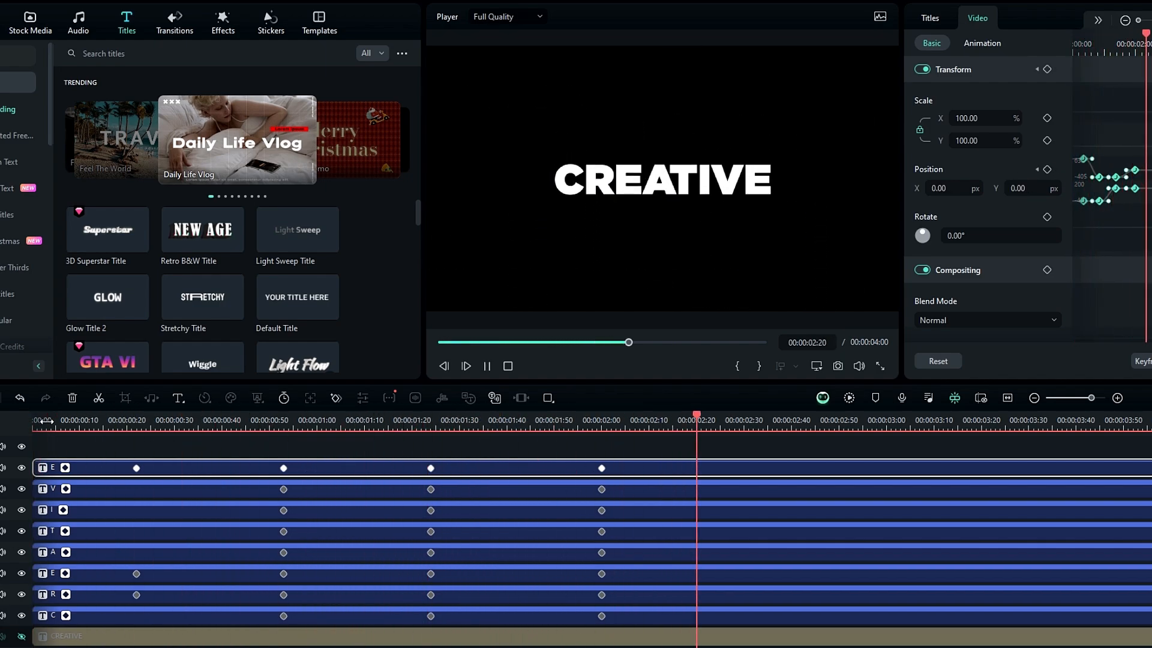
click(46, 422)
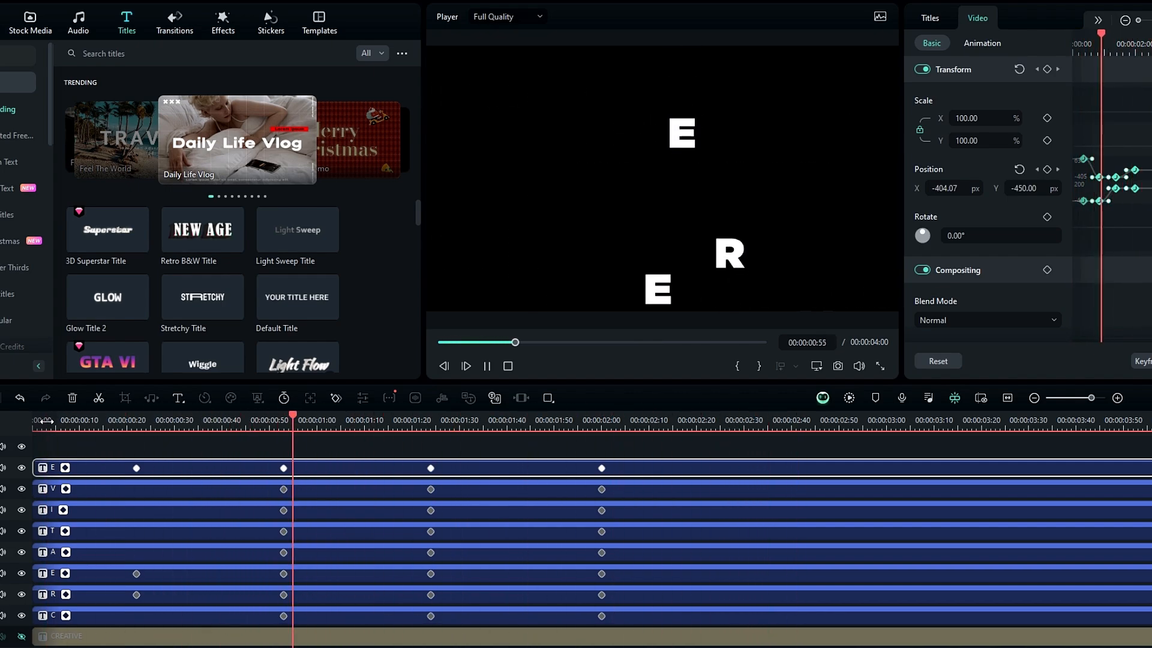
click(48, 421)
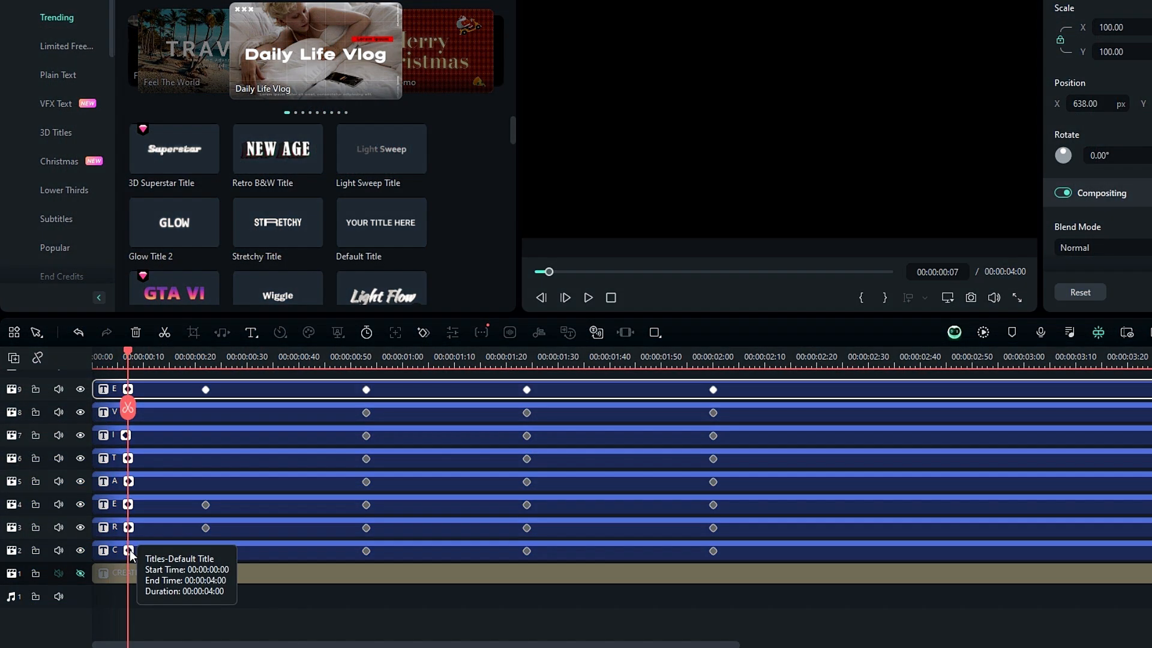
Stagger the start times of the C, R and first E titles on the timeline, shifting the C title by 00:00:00:07
drag(129, 551, 175, 557)
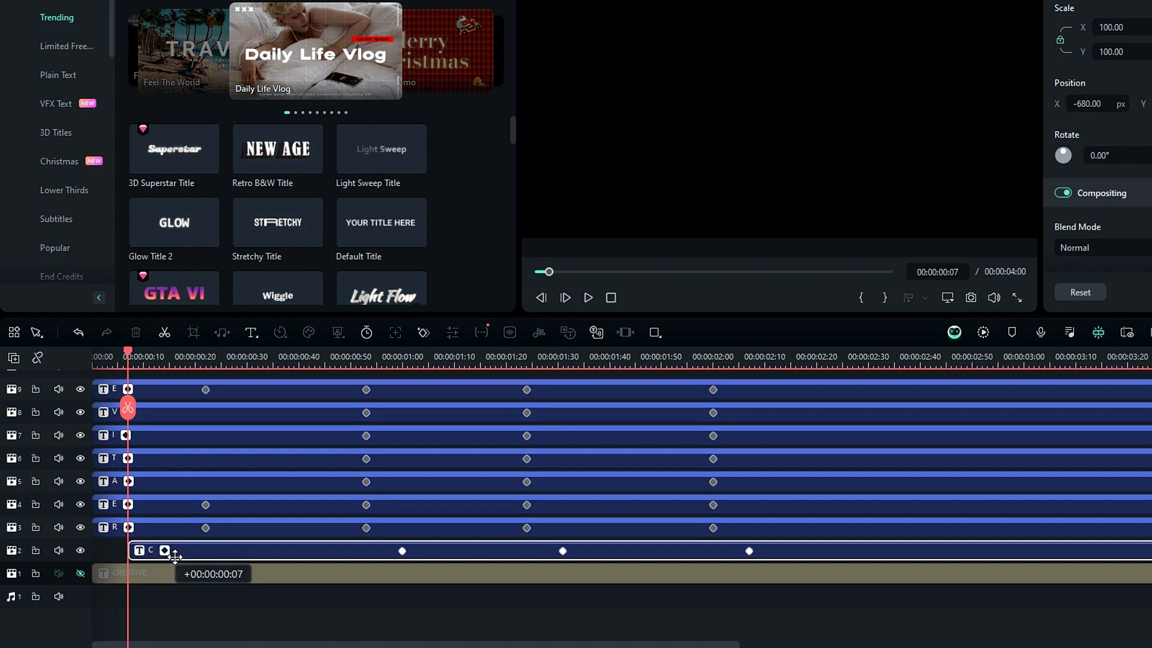
drag(145, 365, 118, 365)
drag(143, 528, 169, 528)
drag(184, 364, 164, 363)
drag(179, 505, 180, 505)
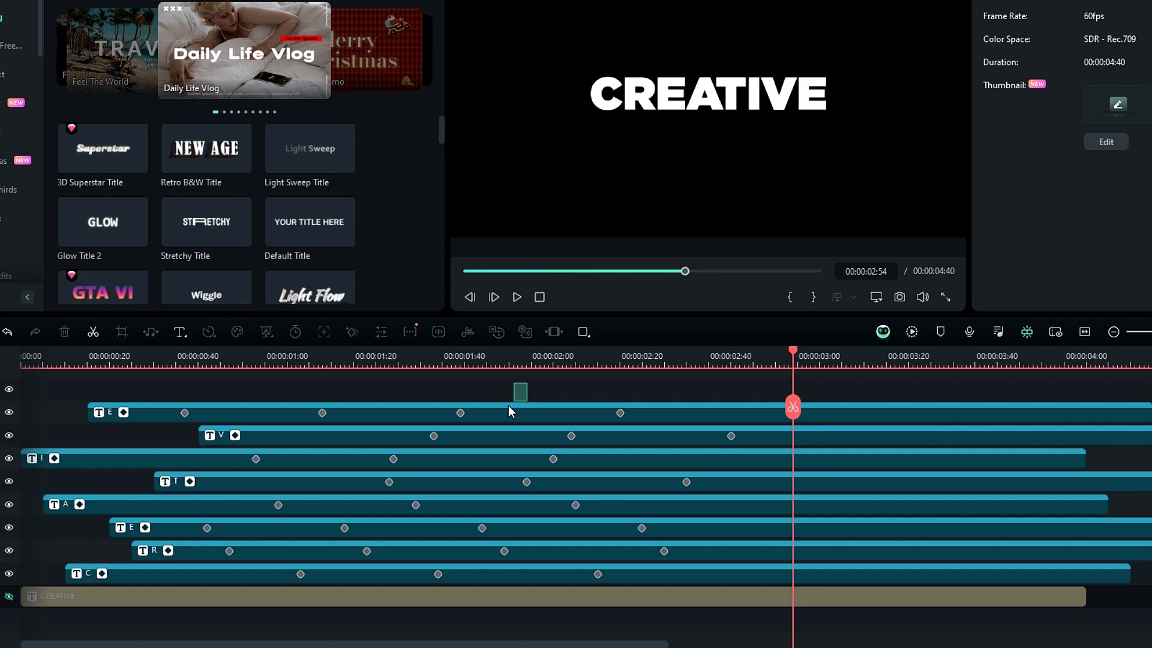
Select all the single-letter titles together with the CREATIVE title and group them into a compound clip named Text
drag(509, 406, 294, 595)
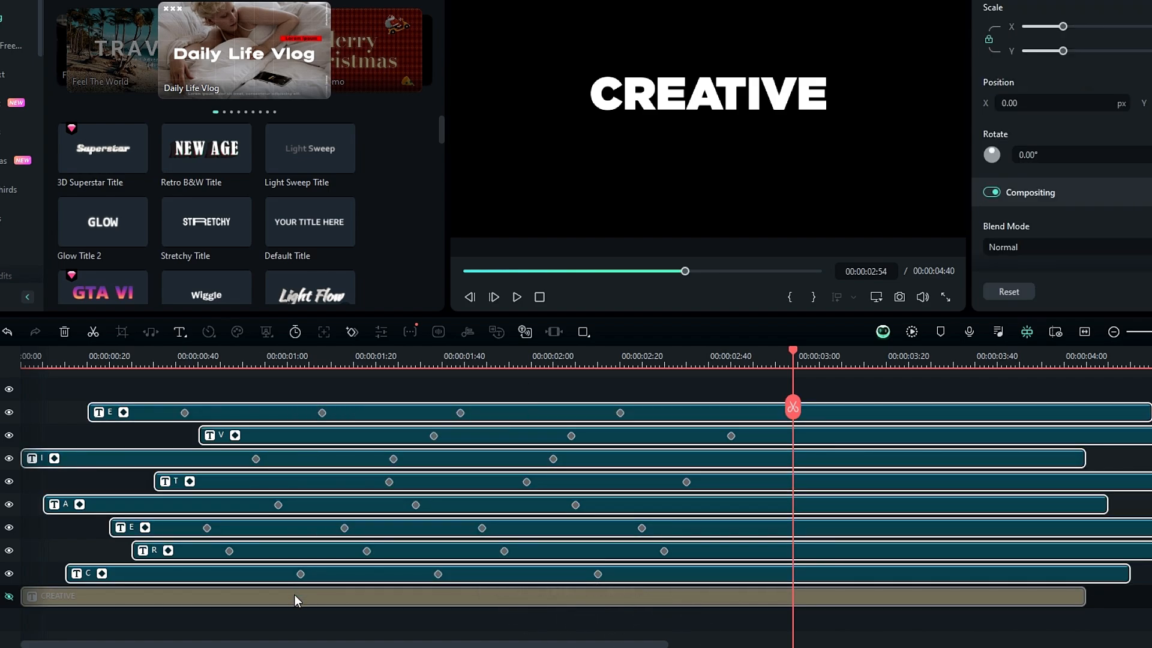
key(alt+g)
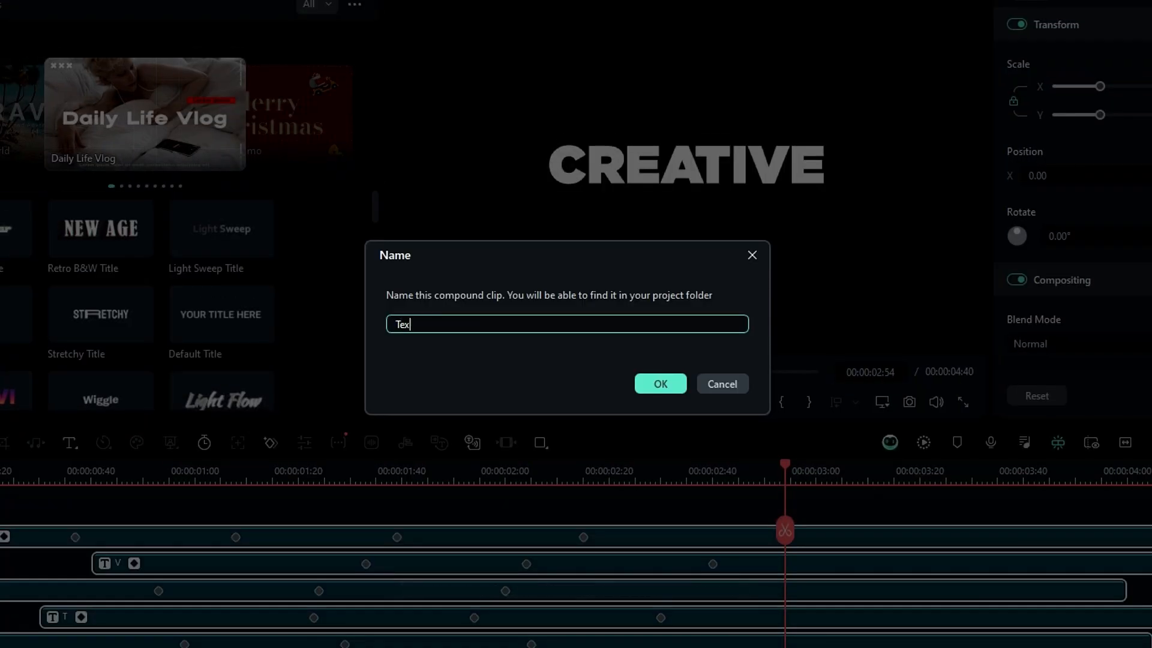
key(Return)
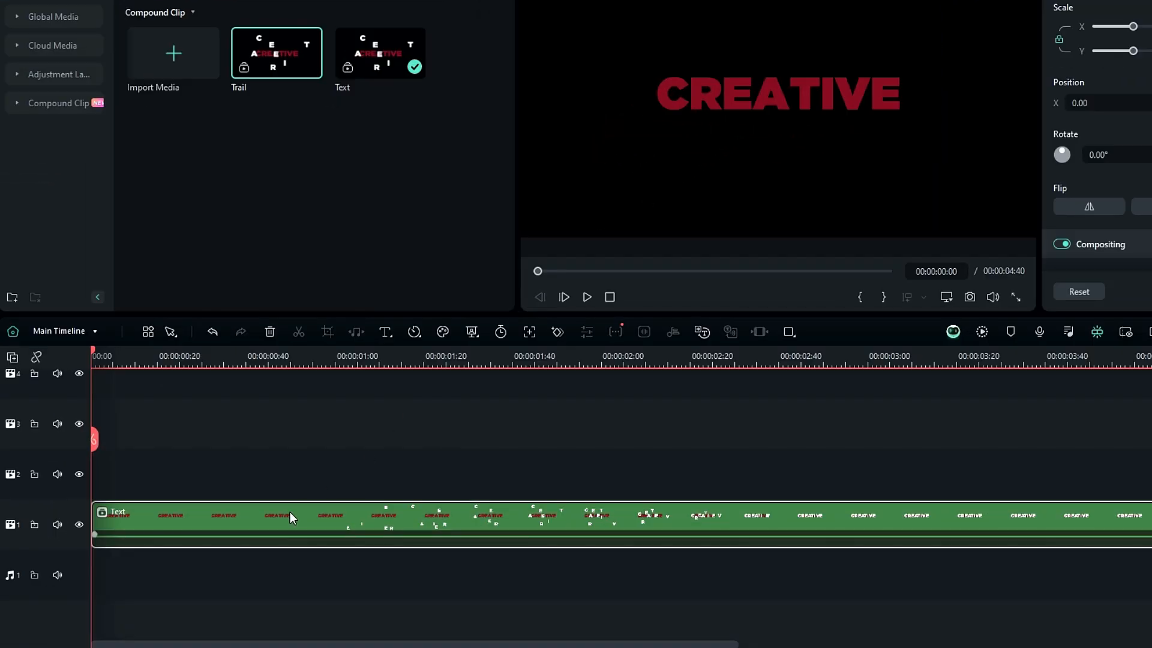
Hide the track holding the CREATIVE title inside the Text compound clip, and return to the main timeline
double_click(215, 563)
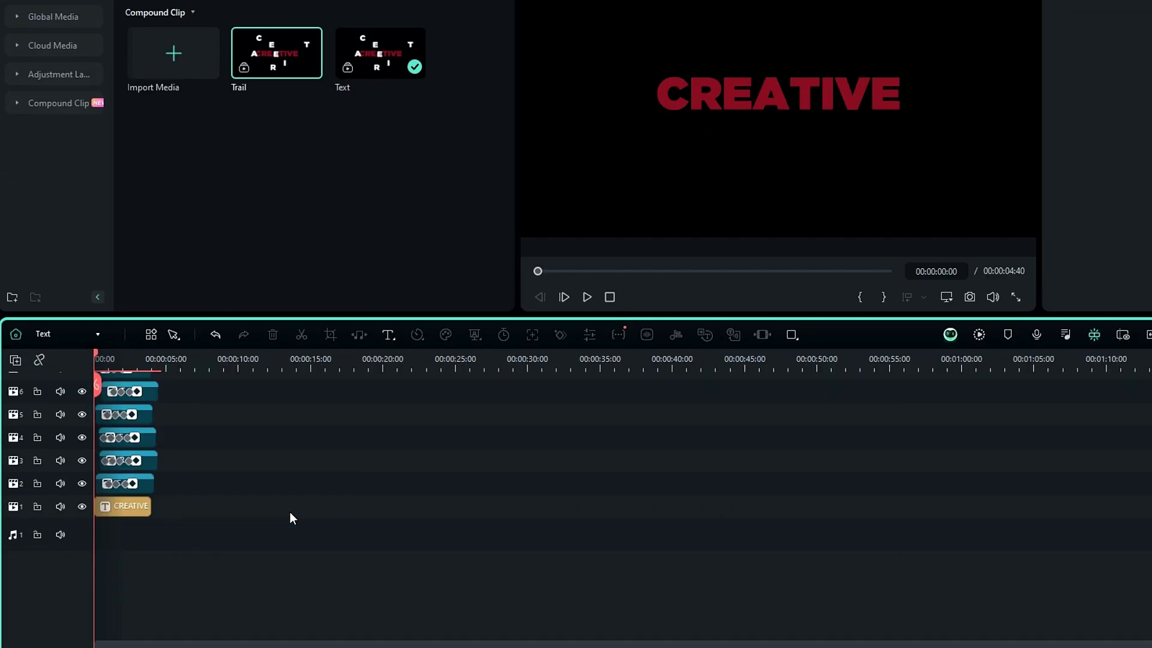
click(84, 506)
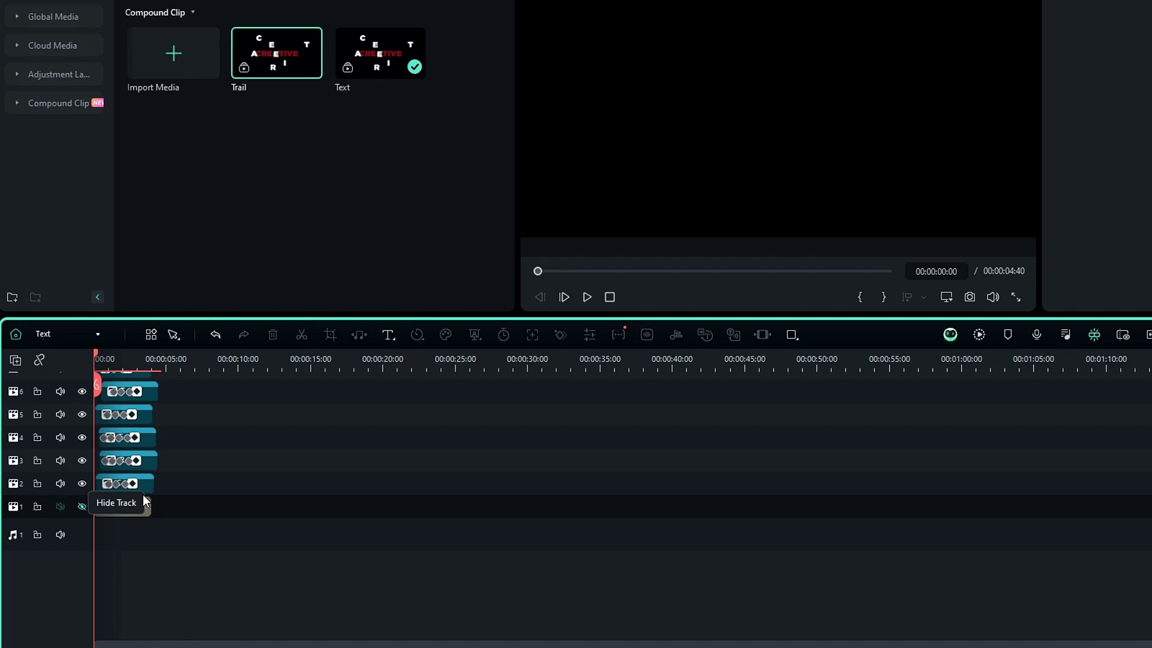
click(85, 335)
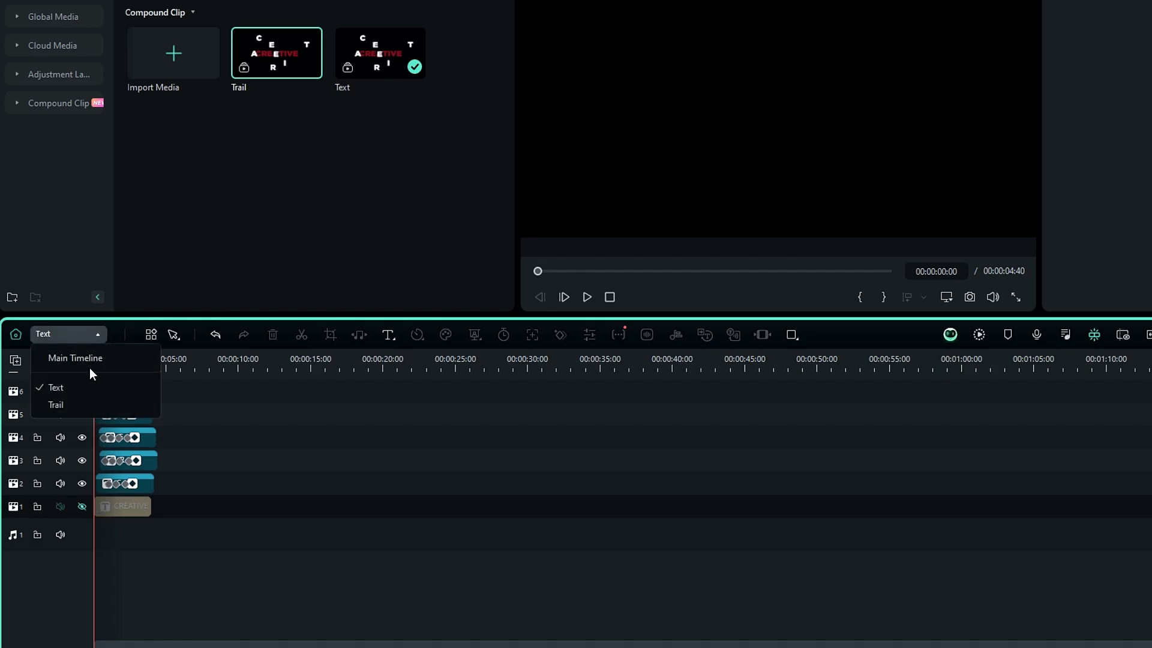
click(90, 367)
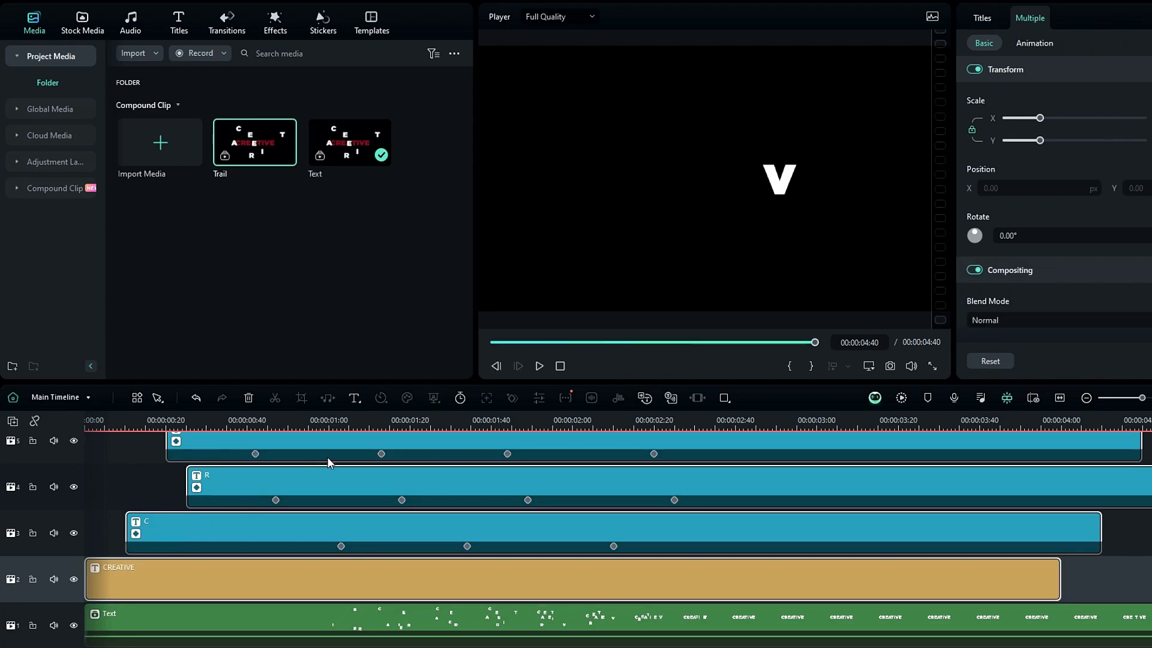
Delete the CREATIVE title from the main timeline and group the remaining letter titles into a compound clip named Trail
scroll(326, 456, up, 2)
click(409, 644)
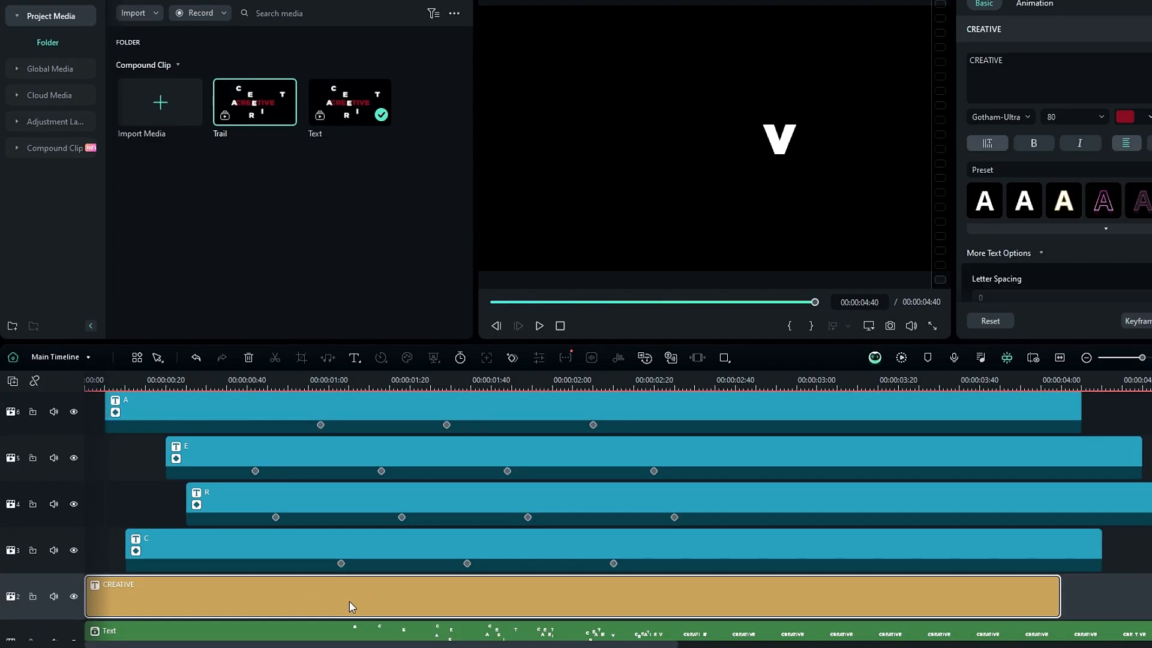
key(Delete)
drag(248, 587, 522, 414)
scroll(522, 417, down, 1)
key(alt+g)
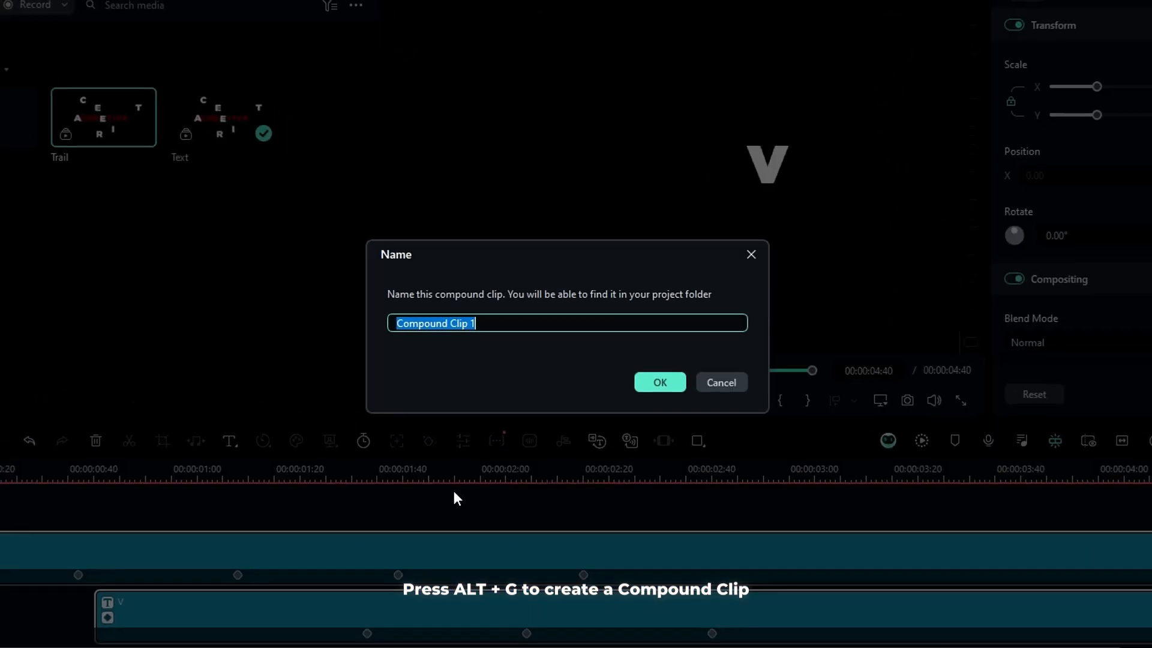
text(Trail)
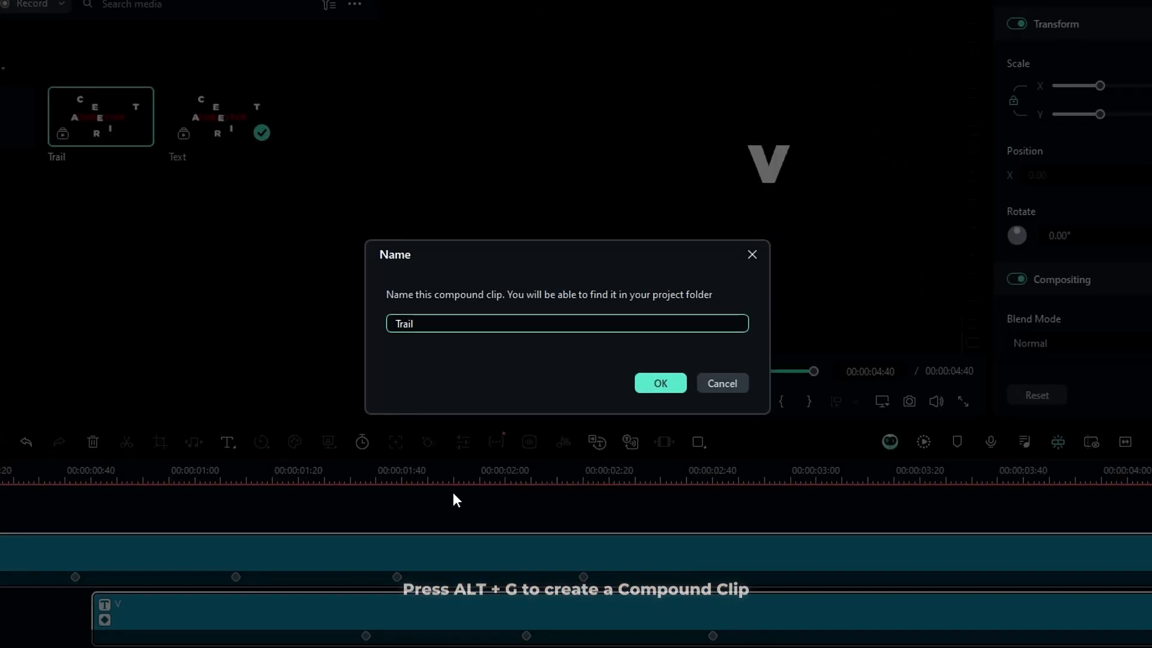
key(Return)
Mark the Trail compound clip in yellow-orange to distinguish it from the green Text clip
drag(307, 418, 284, 418)
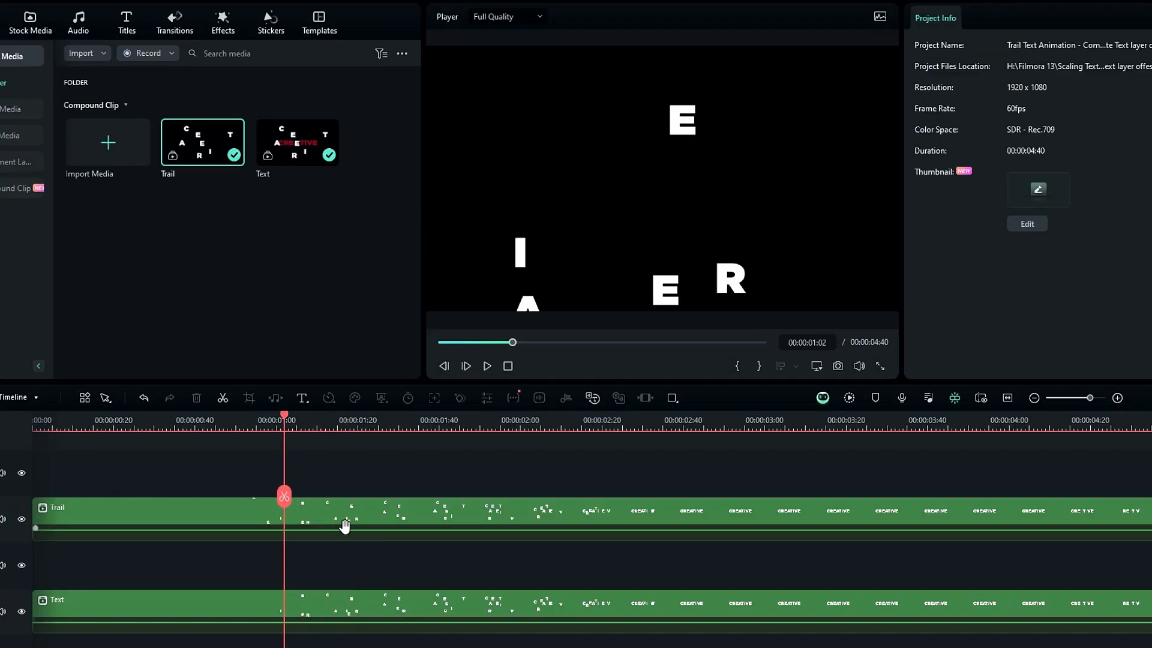
click(340, 508)
click(357, 602)
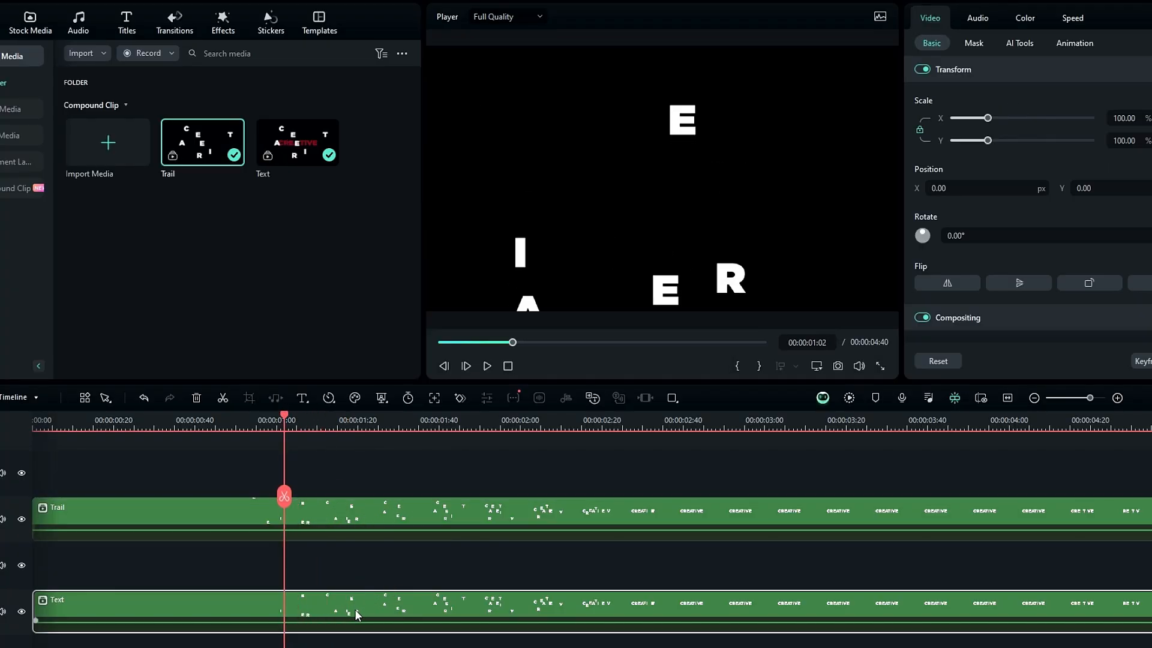
right_click(356, 511)
click(412, 516)
click(312, 575)
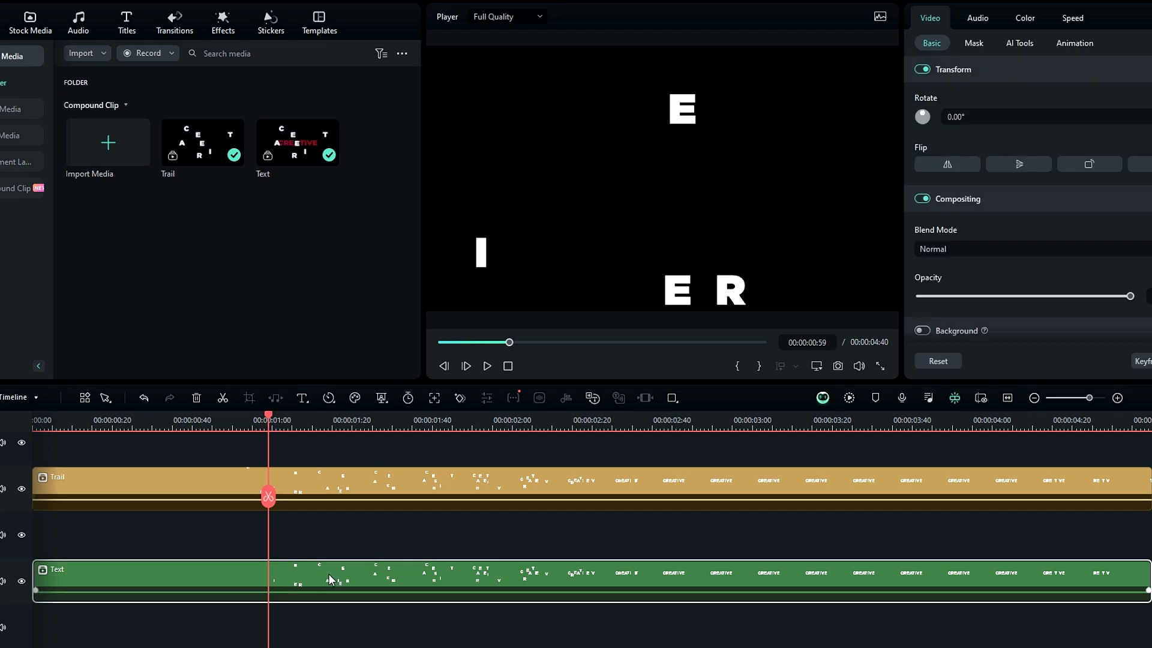
Move the Text compound clip up to track 7 and hide that track
drag(329, 574, 267, 528)
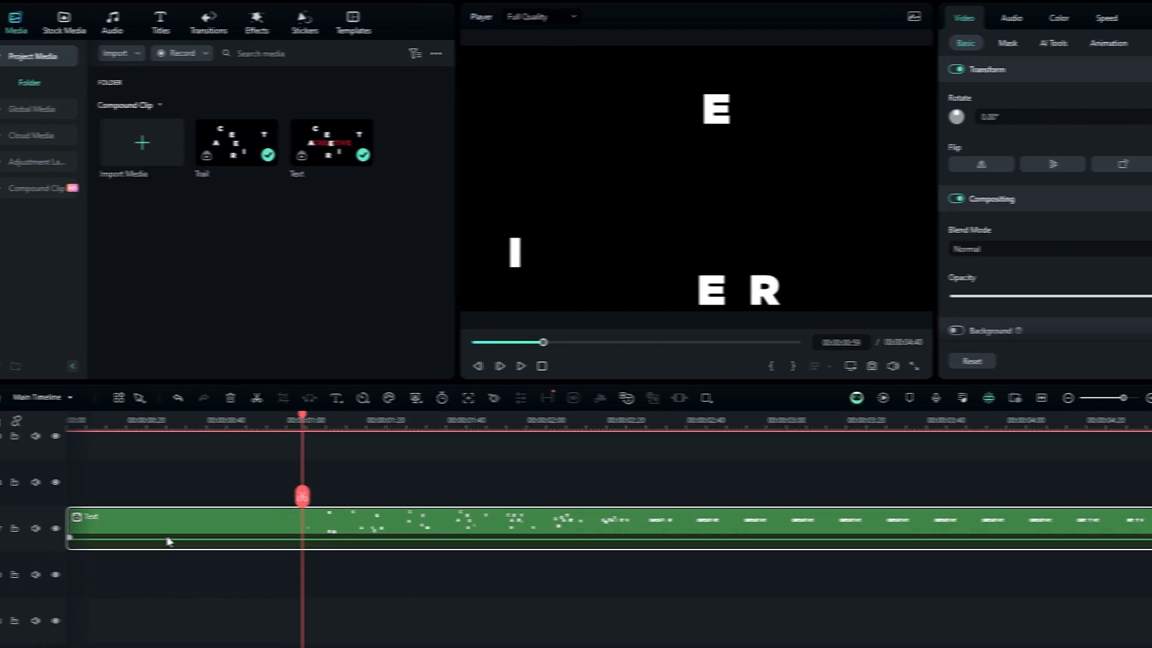
click(70, 528)
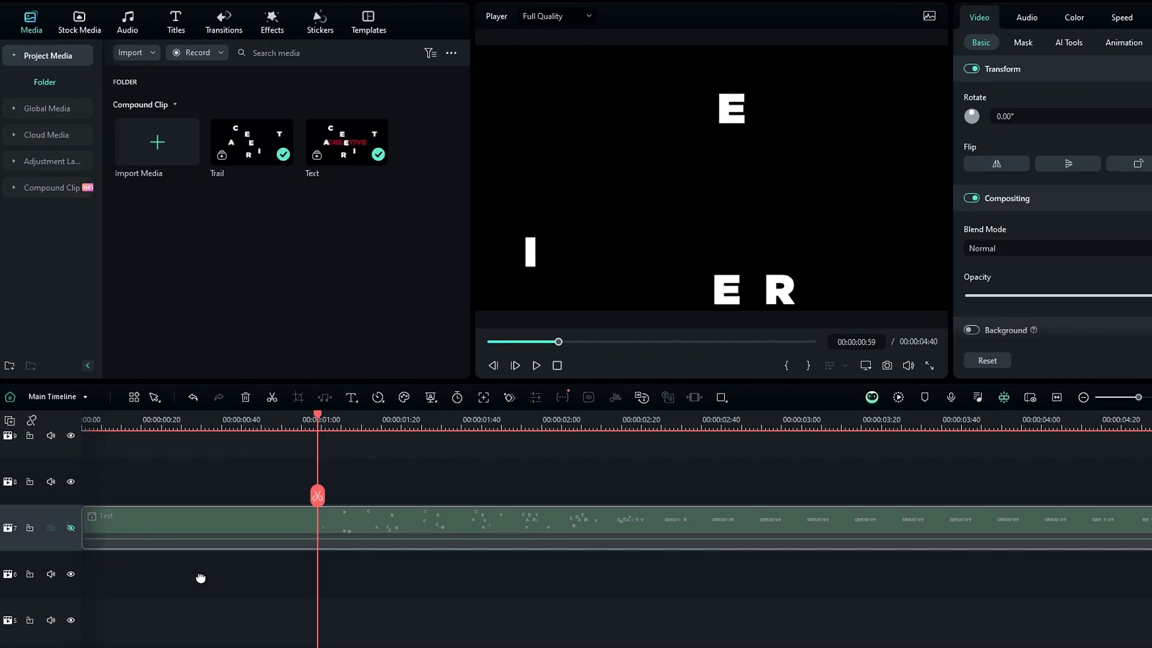
scroll(200, 576, down, 5)
scroll(351, 333, down, 1)
Move the Trail clip down to track 1 and stack four copies of it on tracks 2 to 5, all starting at 00:00:00:00
drag(366, 455, 319, 582)
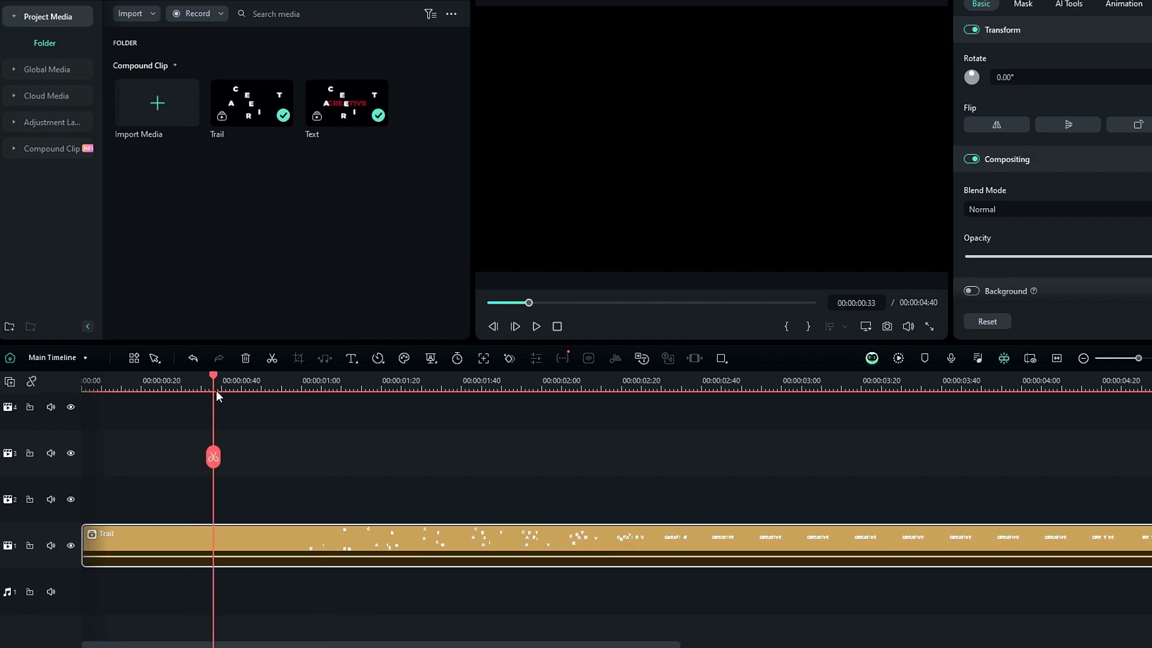
drag(216, 390, 312, 458)
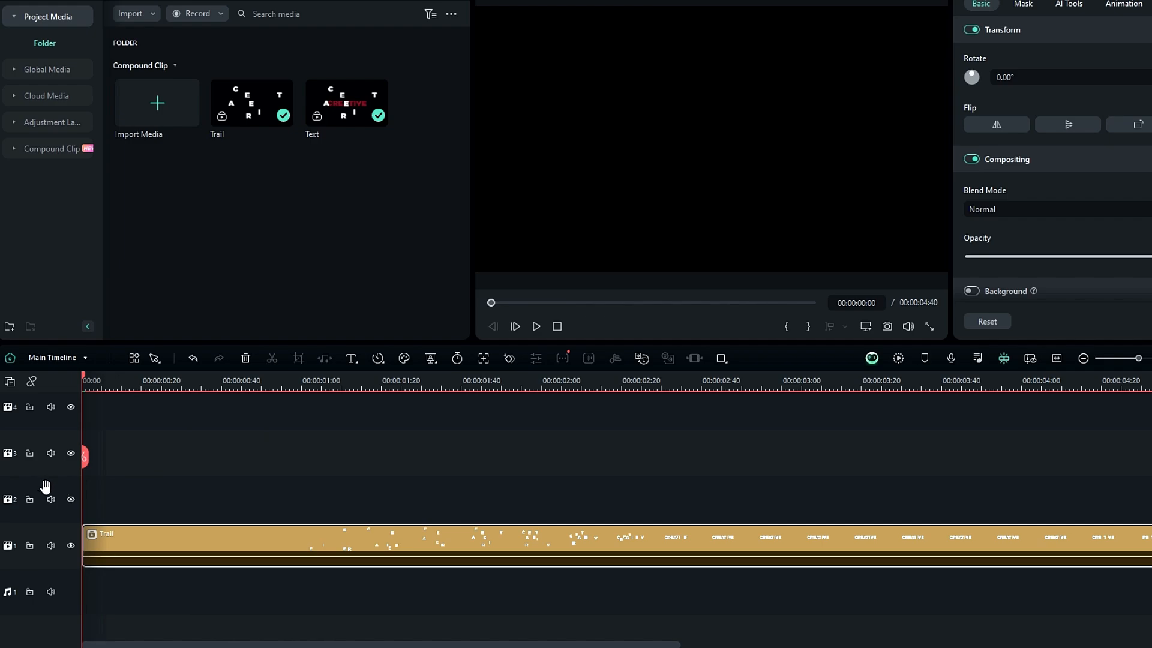
key(ctrl+v)
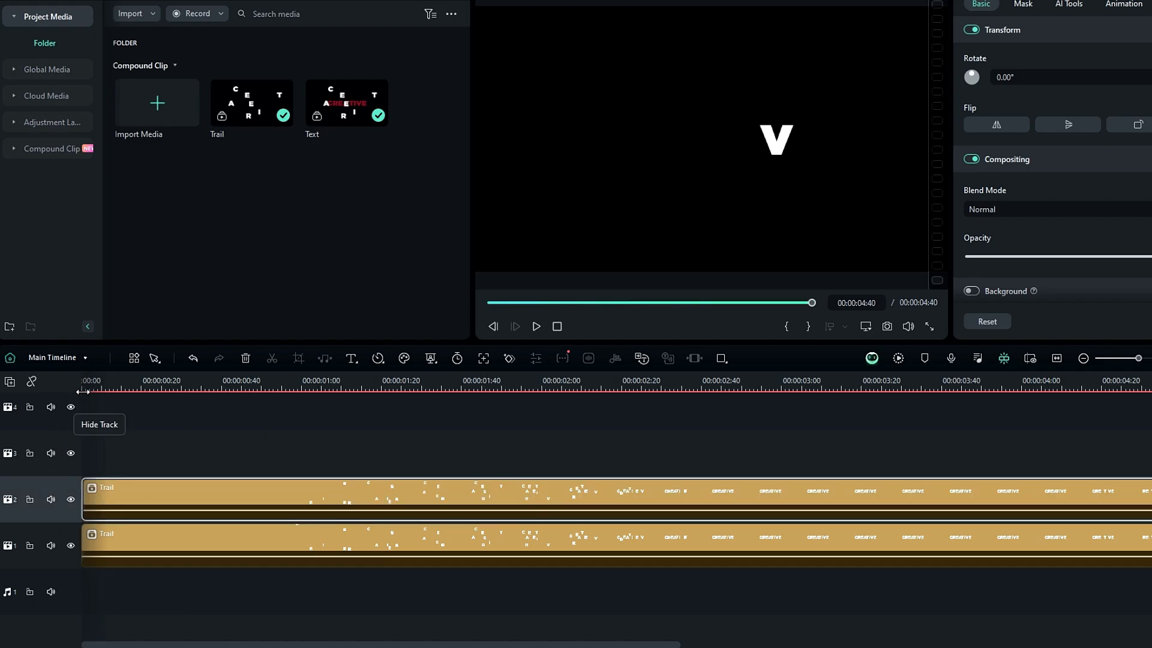
key(ctrl+v)
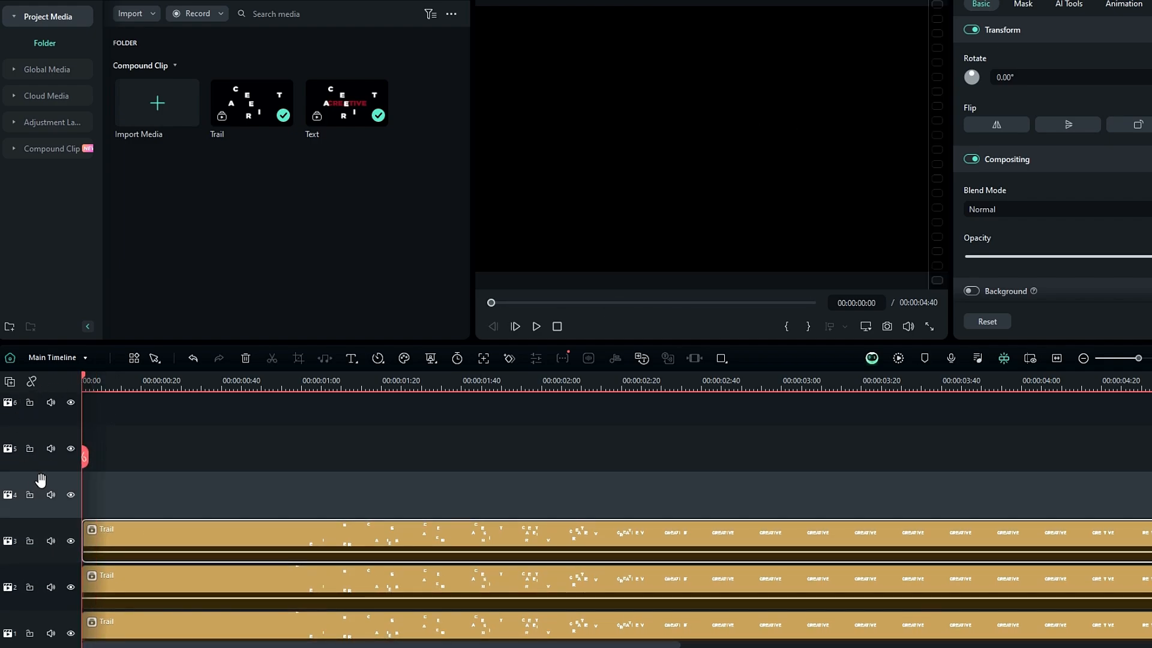
key(ctrl+v)
key(ctrl+v)
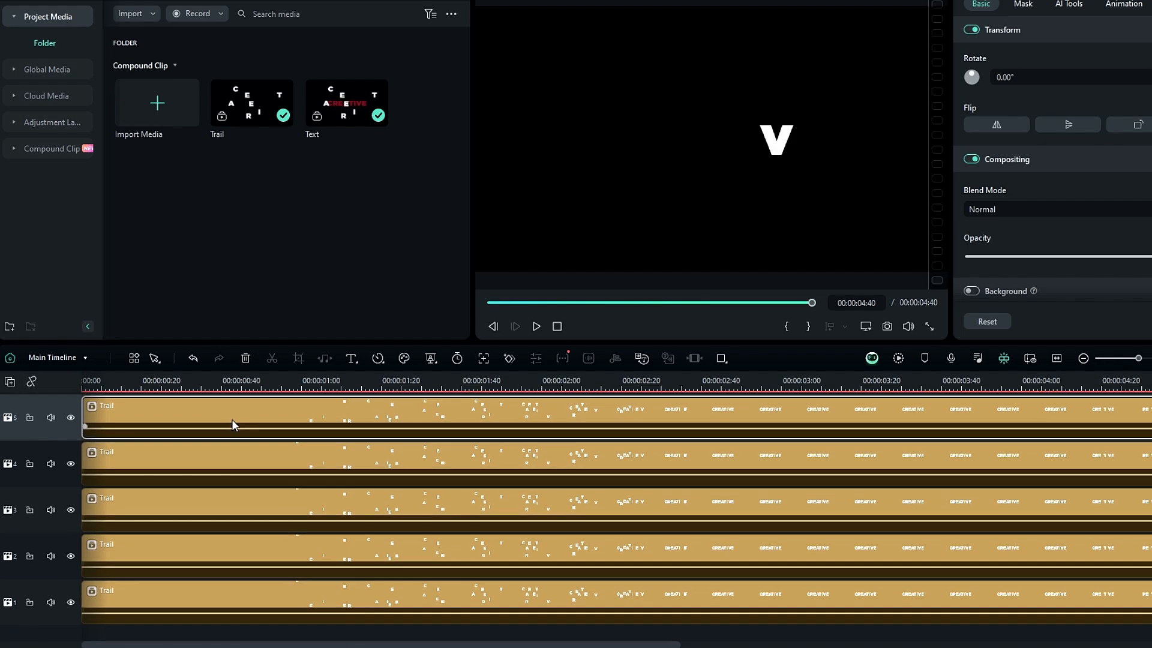
Offset the Trail copies on tracks 2 to 5 by one additional frame each, starting them at frames 1, 2, 3 and 4
click(83, 382)
drag(138, 383, 336, 384)
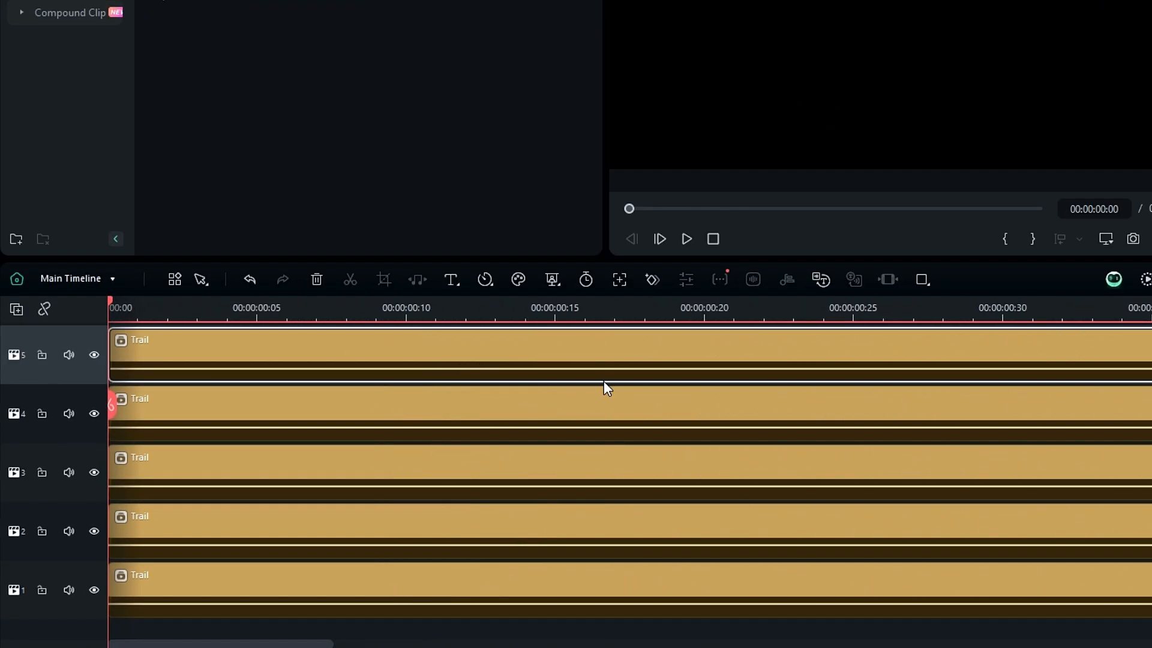
click(156, 518)
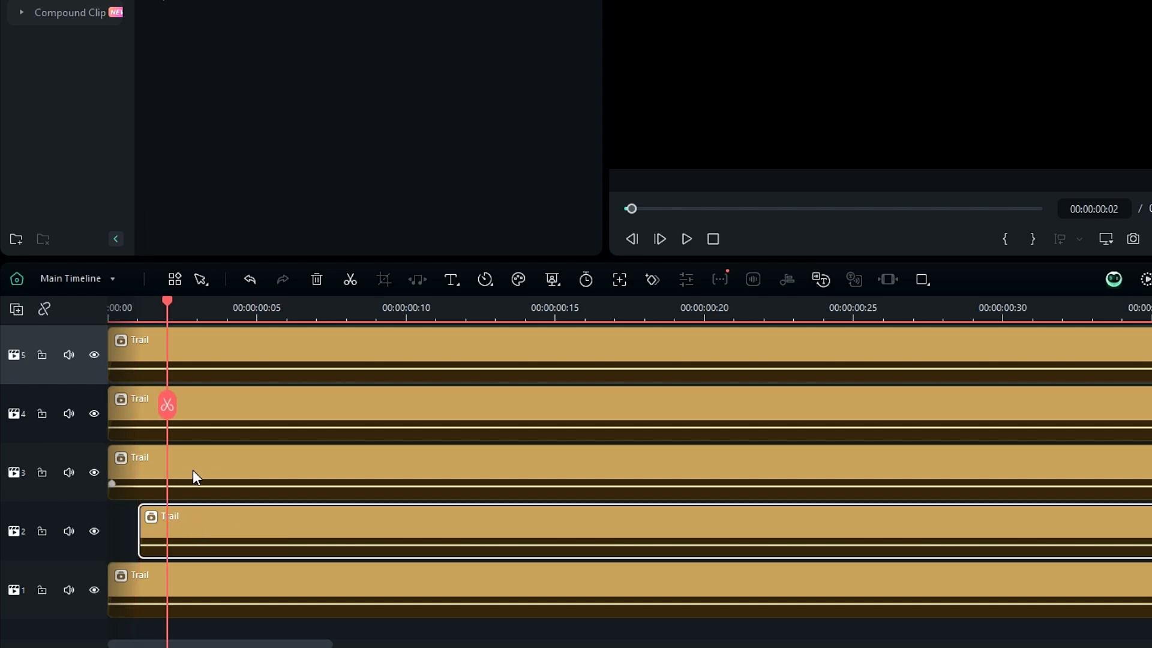
drag(192, 471, 270, 468)
drag(255, 408, 334, 419)
drag(282, 360, 424, 376)
click(1007, 398)
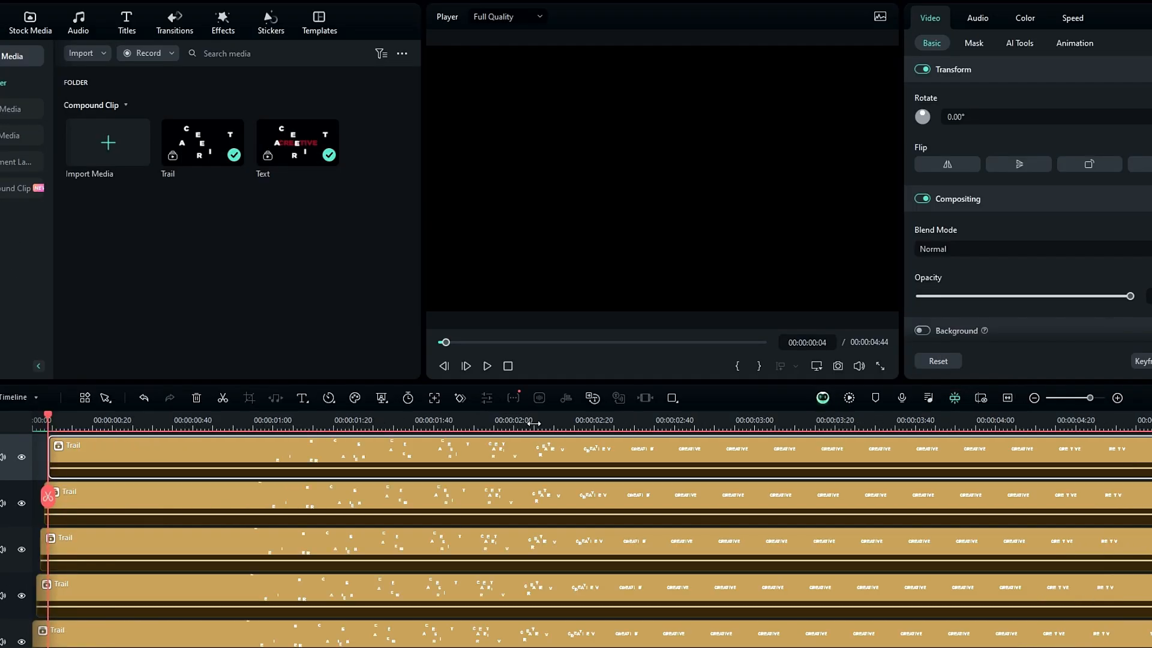
Play the staggered Trail clips from the start to check the trail effect
drag(294, 419, 230, 432)
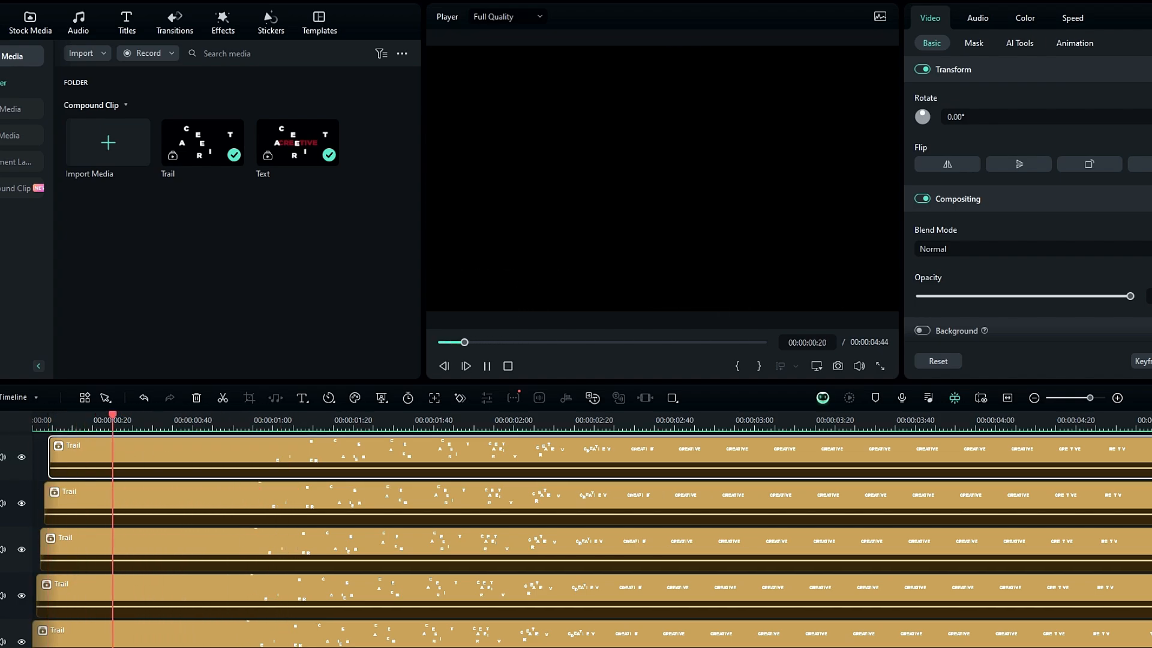
click(36, 427)
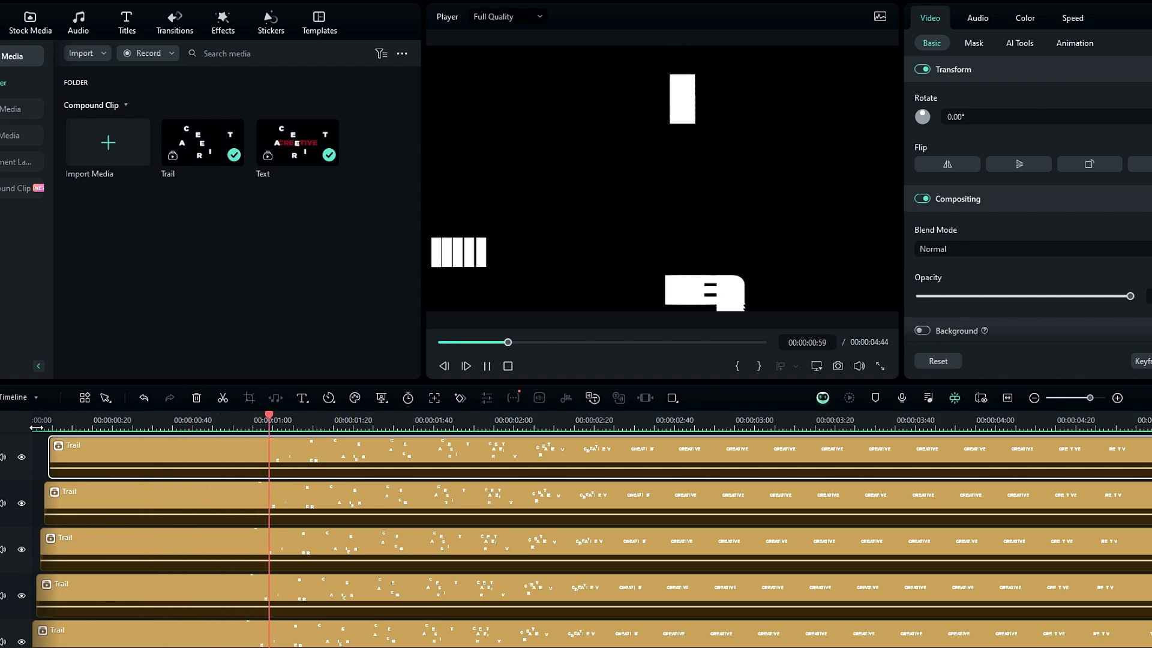
click(36, 427)
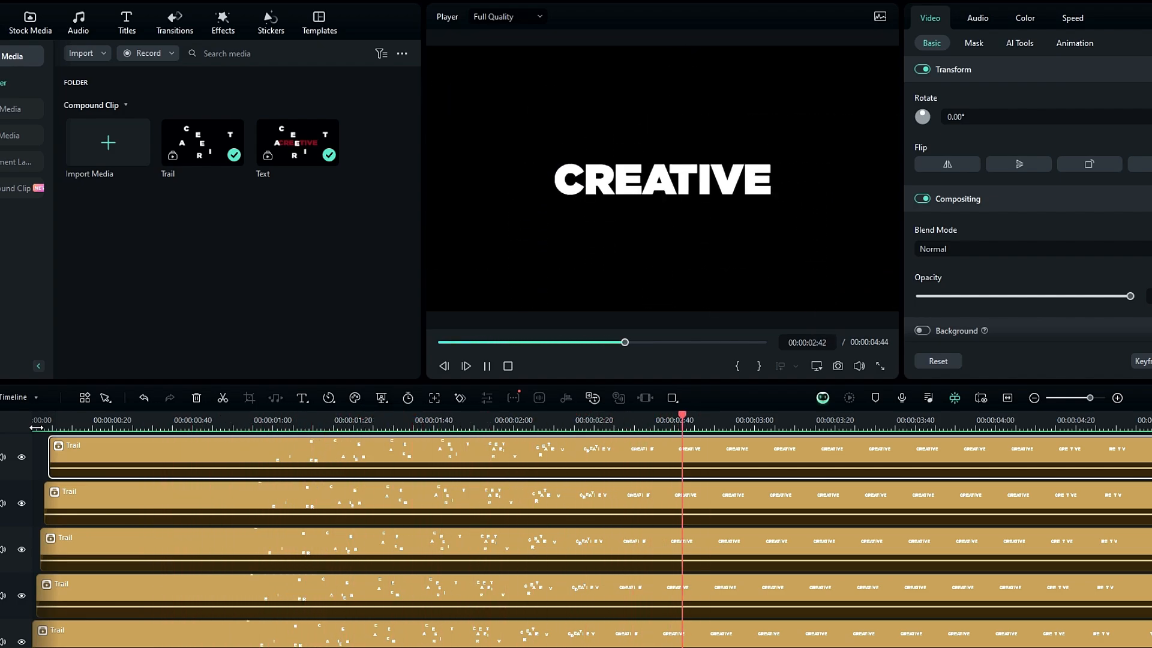
Add the Simple Background Bundle 21 gradient from the stock library to track 6 above the Trail clips, with its blend mode set to Darken
scroll(258, 460, up, 3)
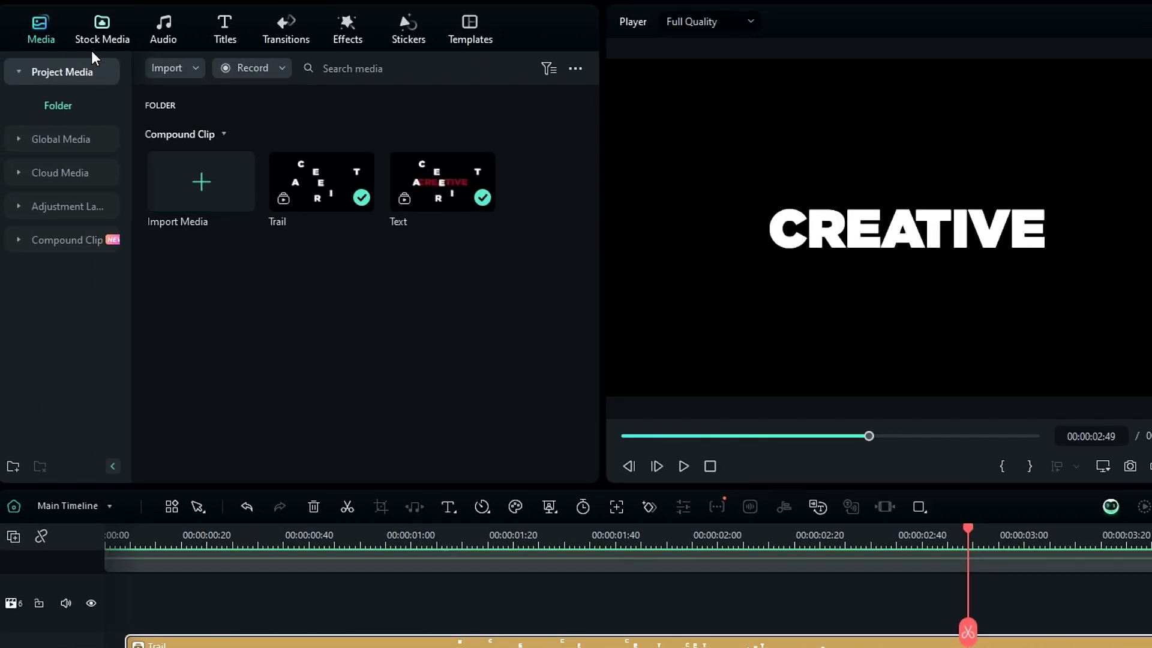
click(95, 43)
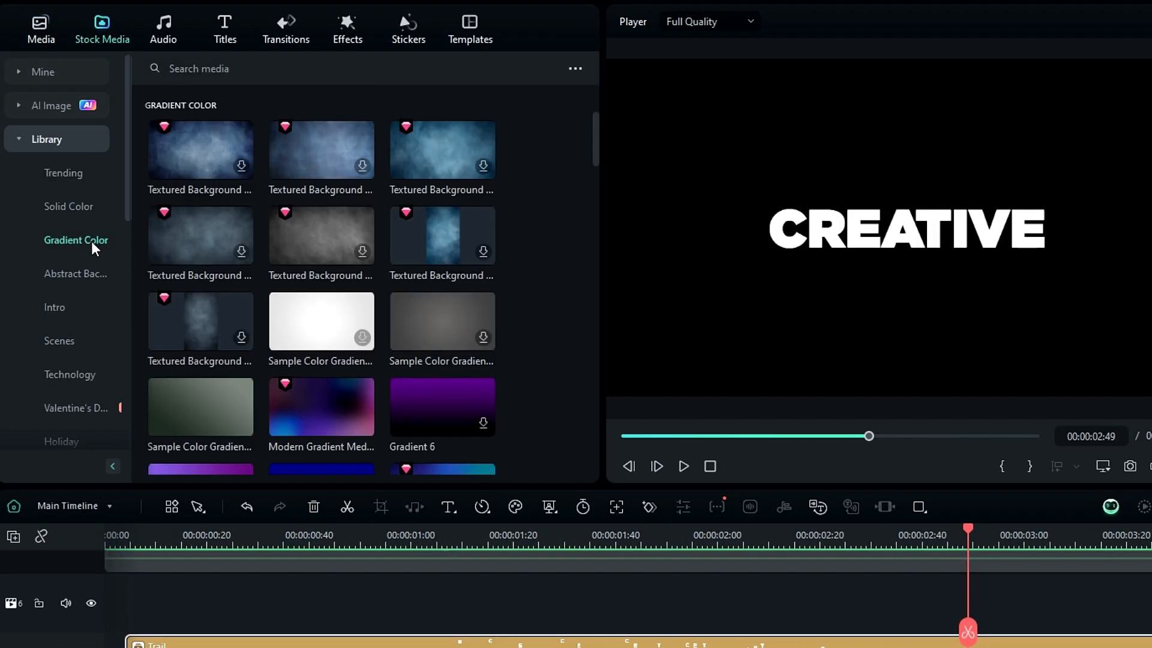
scroll(250, 287, down, 10)
scroll(250, 286, down, 8)
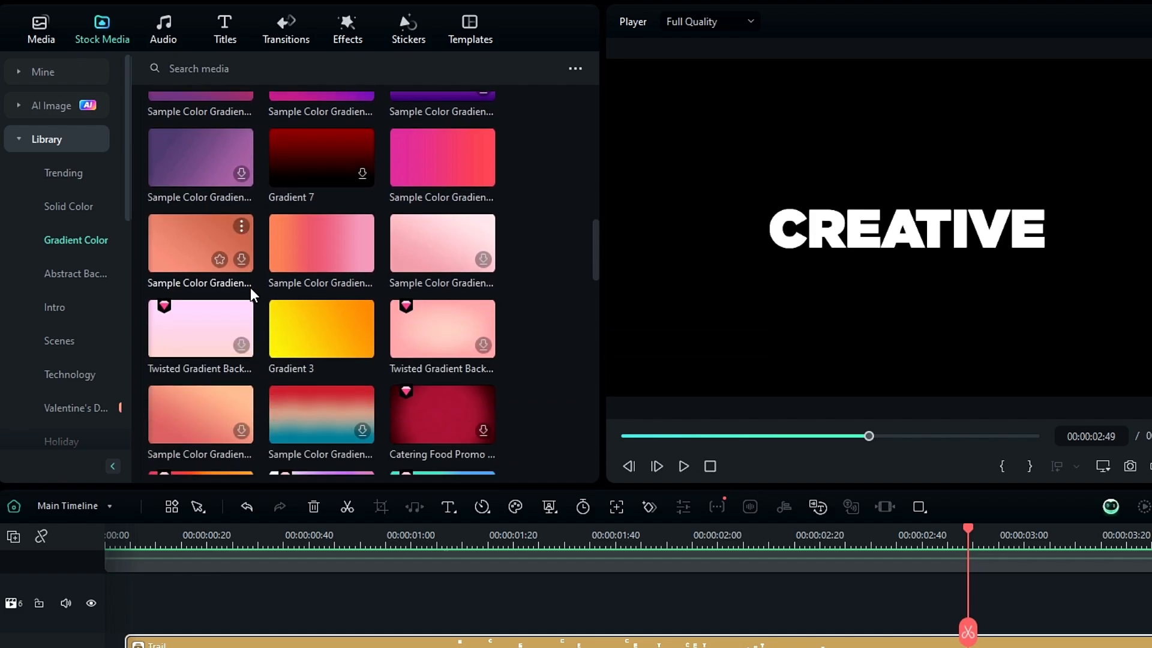
drag(192, 213, 123, 561)
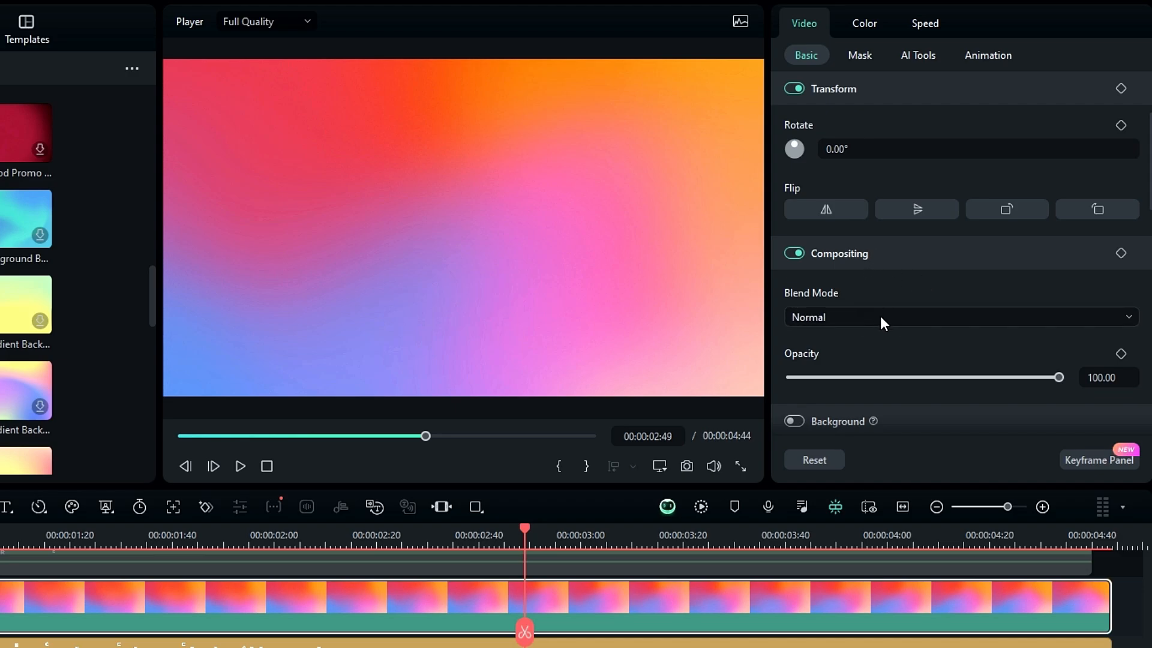
click(880, 317)
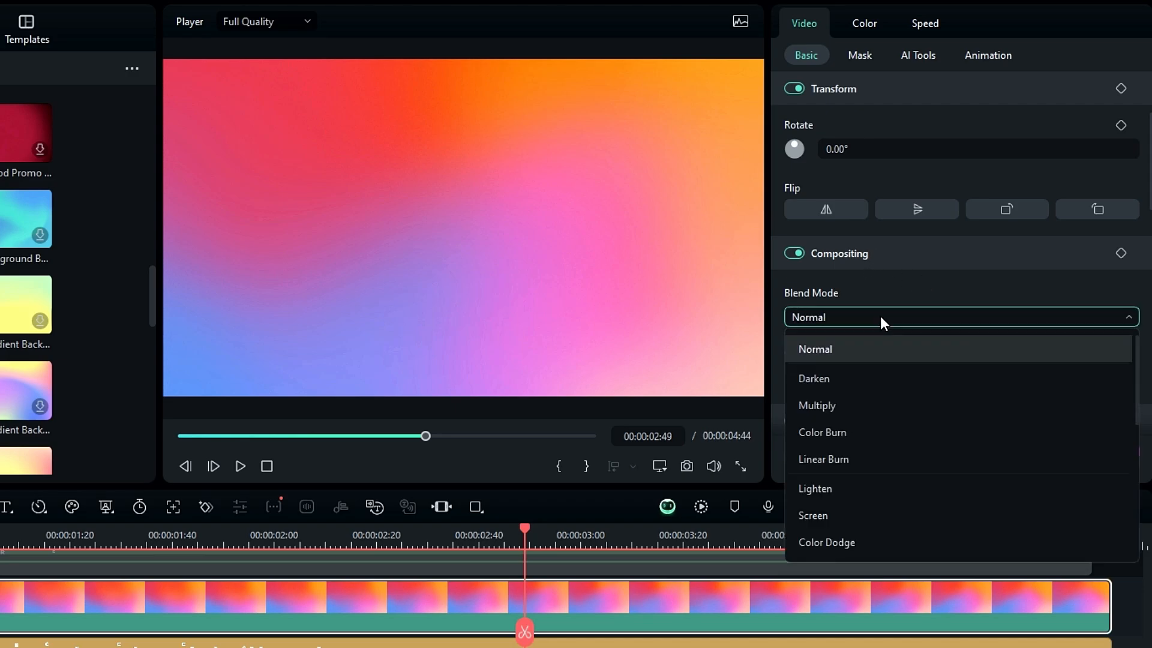
click(856, 377)
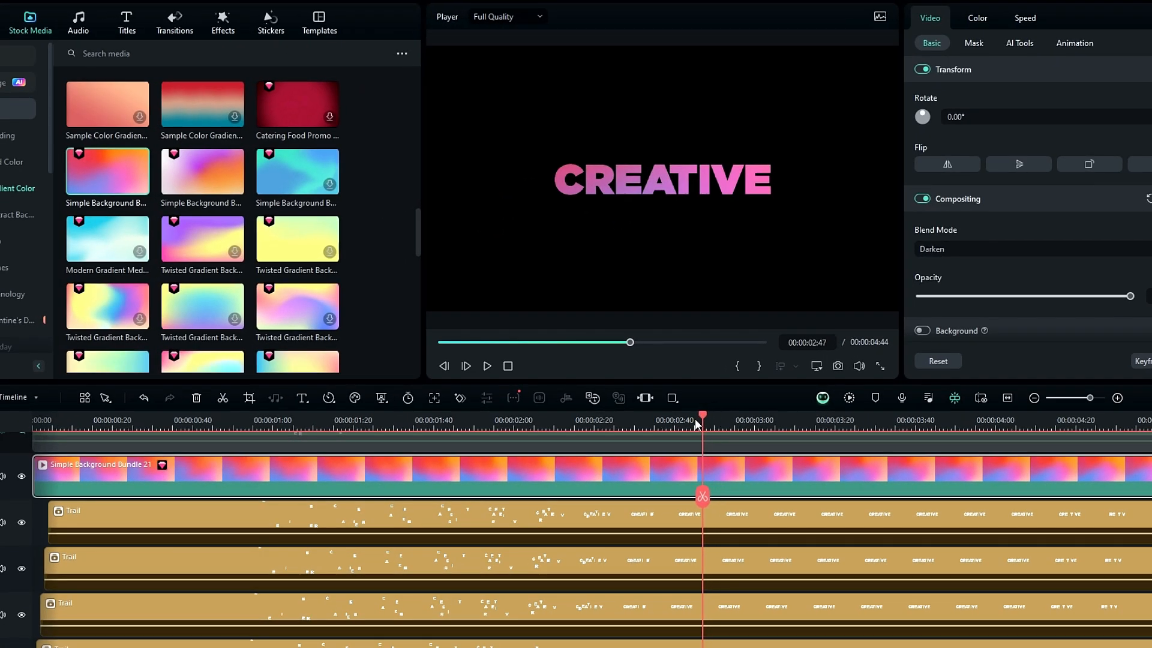
Play the gradient-coloured trail animation from the start, and make the Text clip's track 7 visible again
drag(695, 424, 32, 425)
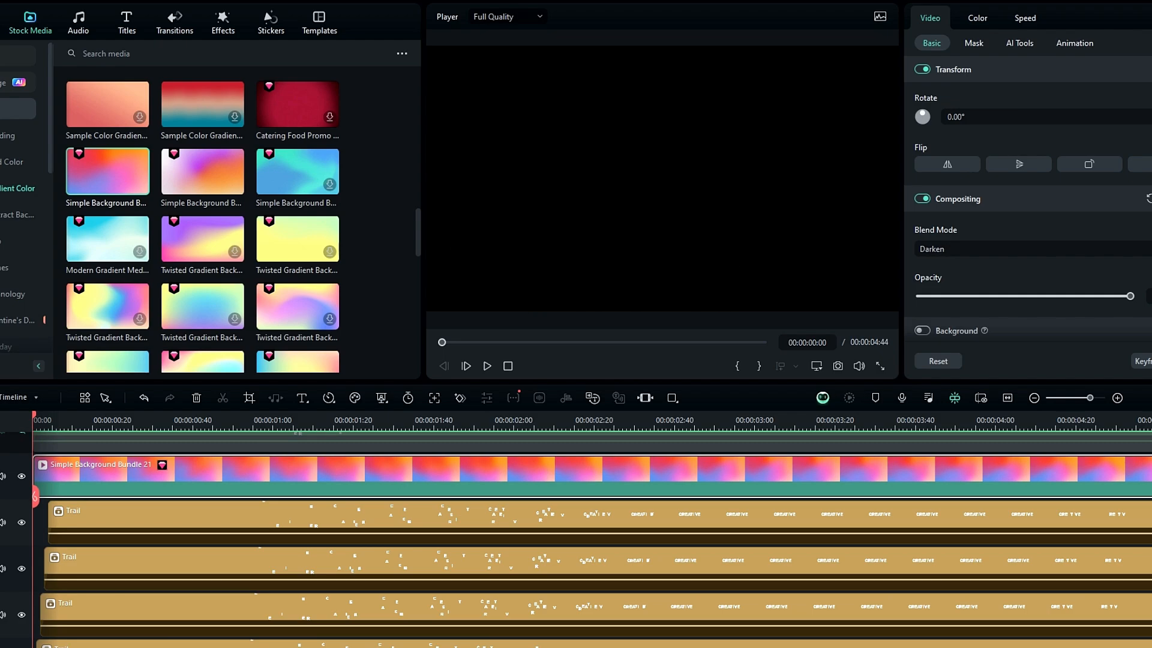
click(34, 425)
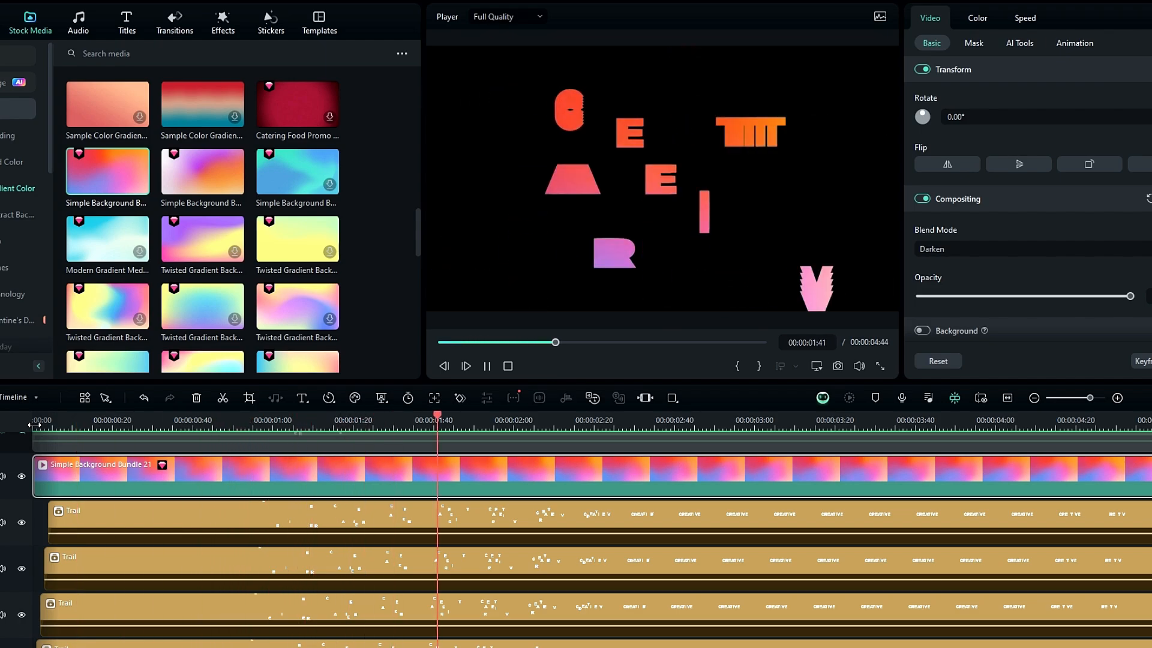
scroll(66, 474, up, 1)
click(73, 473)
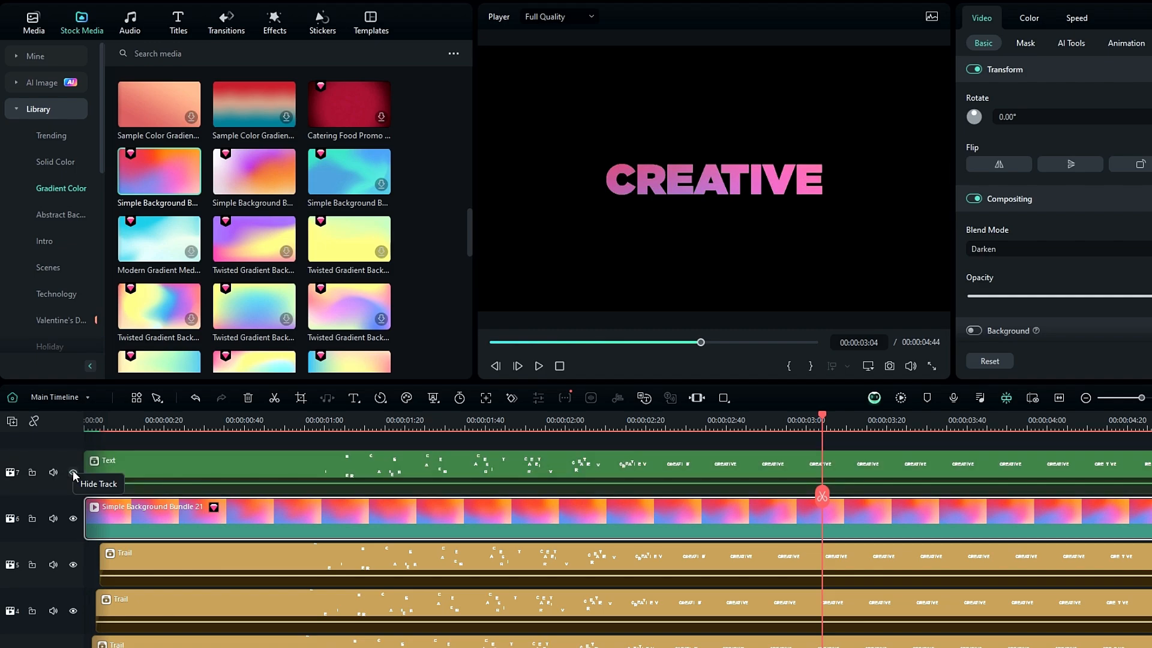
Play the full animation from the start with the white Text clip on top of the gradient-coloured trails
click(89, 422)
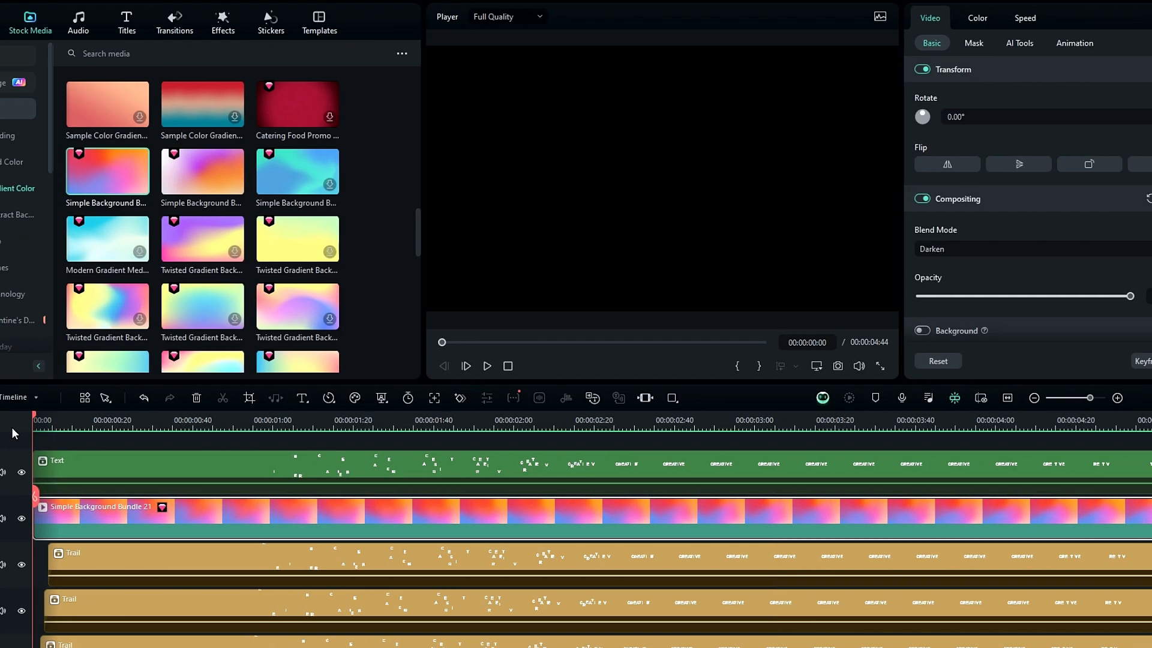
key(space)
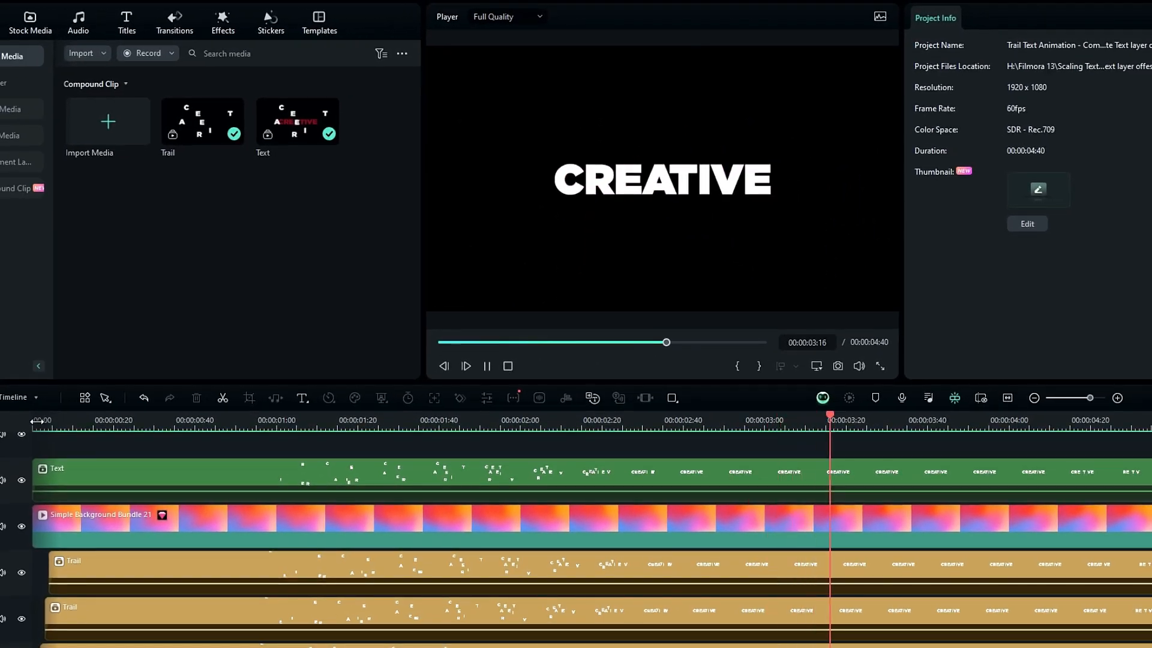
click(36, 422)
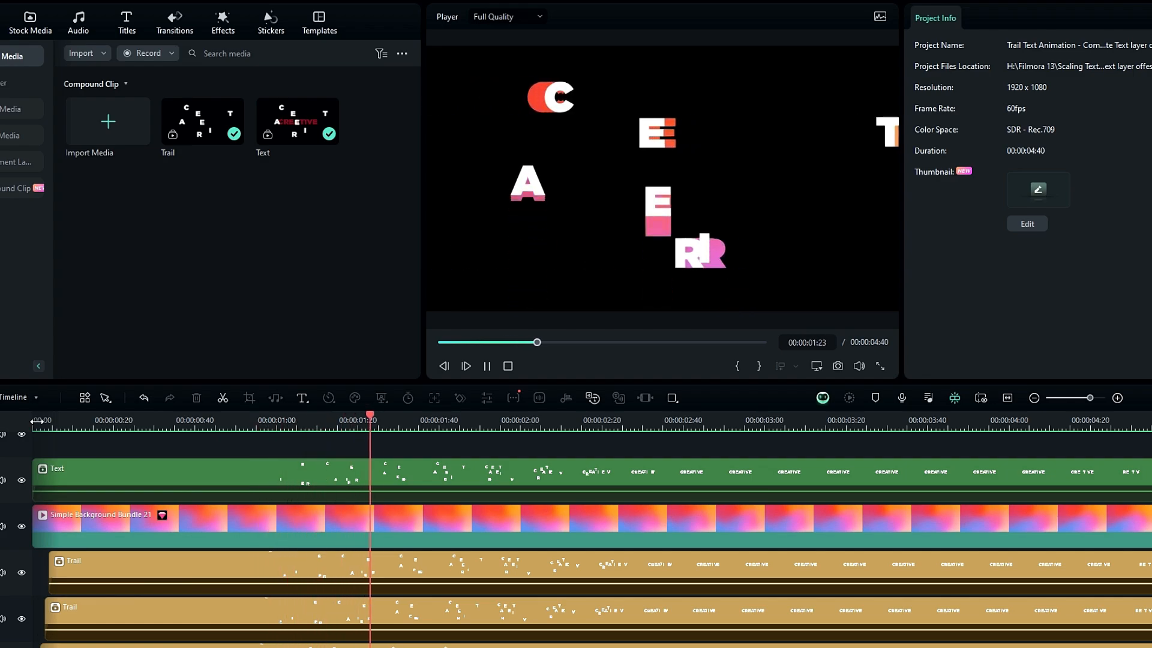
key(space)
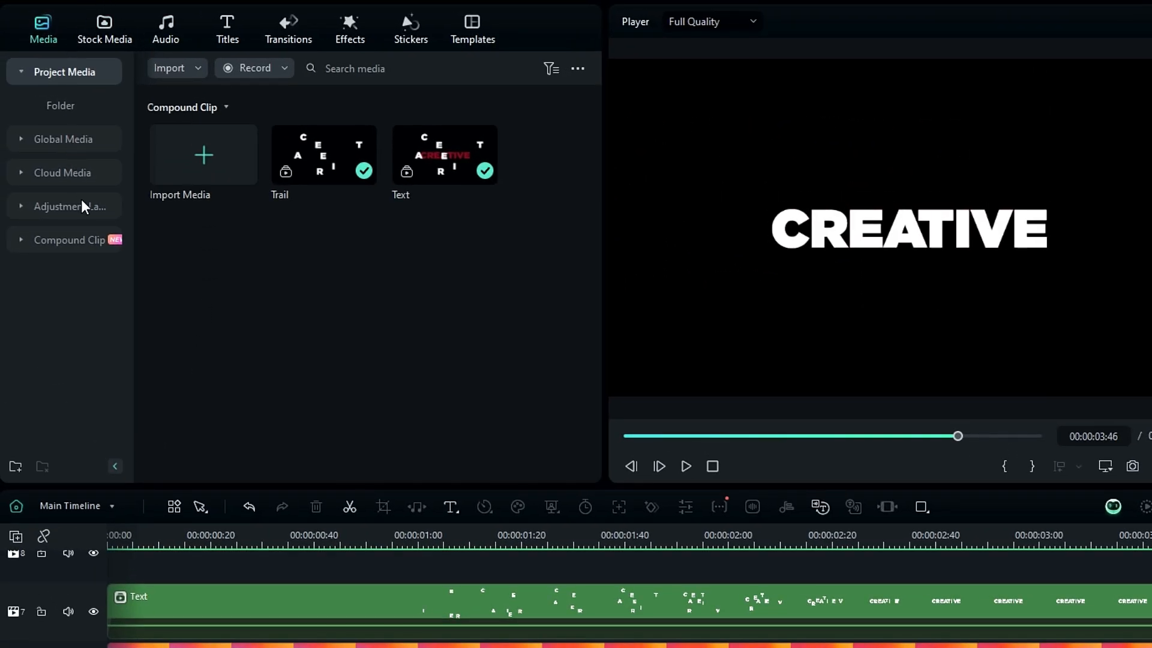
Add the preset Adjustment Layer on track 8 above the Text clip, starting at the beginning of the timeline
click(82, 204)
drag(195, 156, 132, 595)
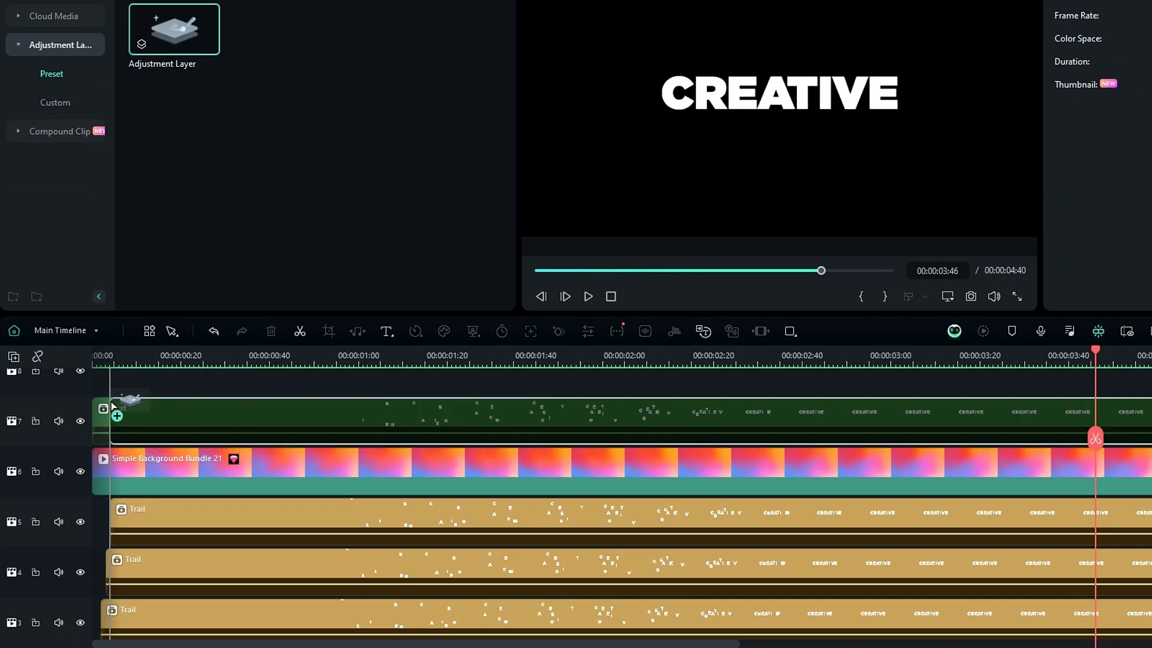
drag(111, 406, 111, 402)
Apply the Frame Rate filter from NewBlue FX to the adjustment layer, with the playhead at 00:00:01:23
click(458, 359)
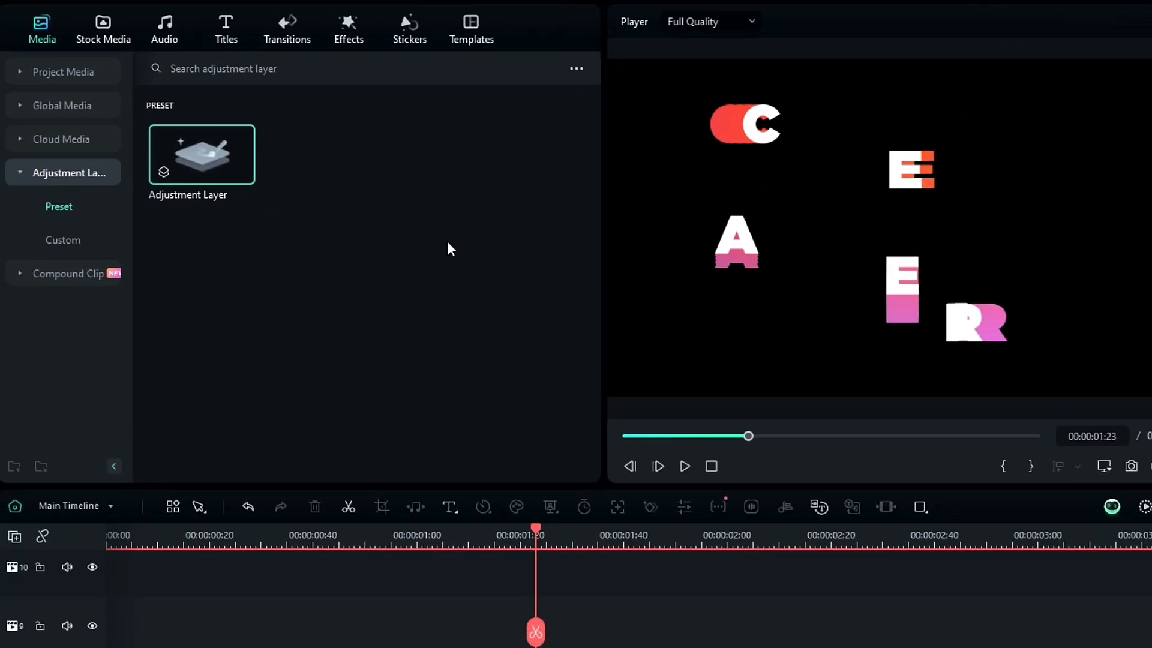
click(355, 29)
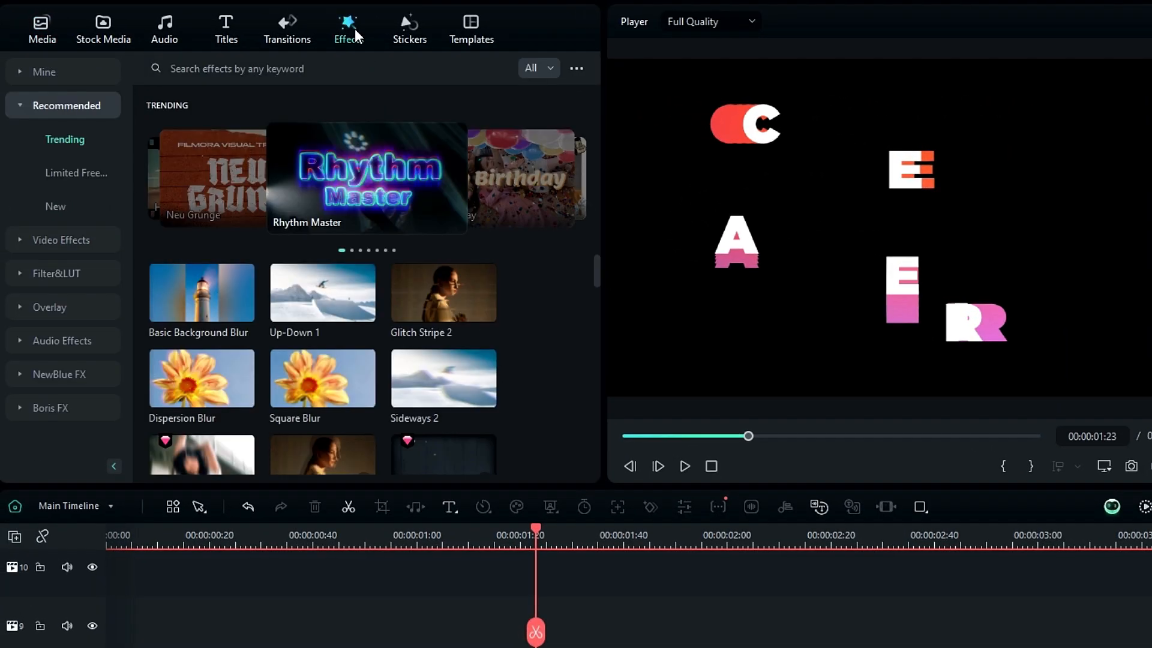
click(94, 370)
click(57, 373)
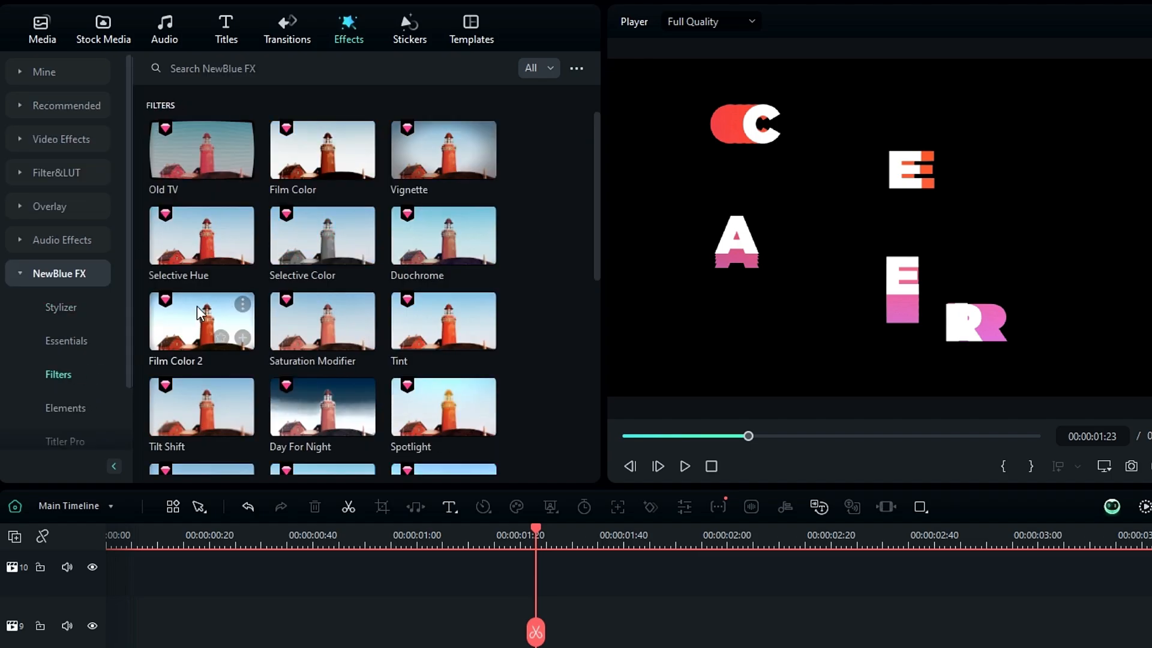
scroll(226, 289, down, 4)
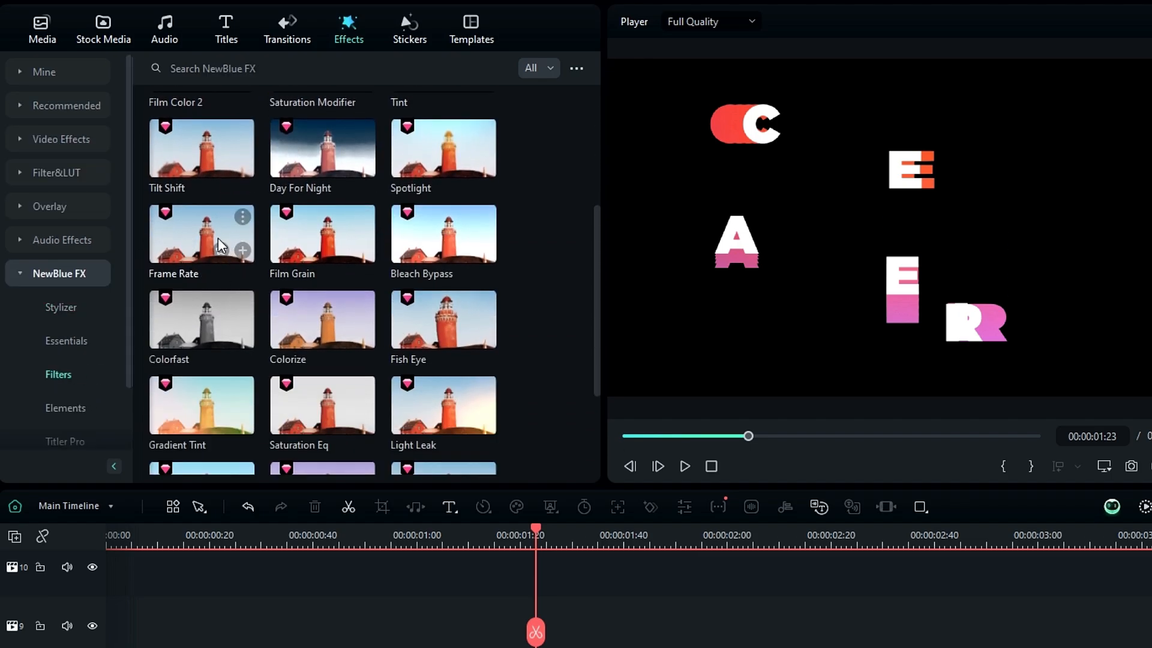
drag(182, 225, 189, 497)
Set the preset of the adjustment layer's Frame Rate effect to On Twoes (15fps)
click(126, 540)
scroll(223, 507, down, 1)
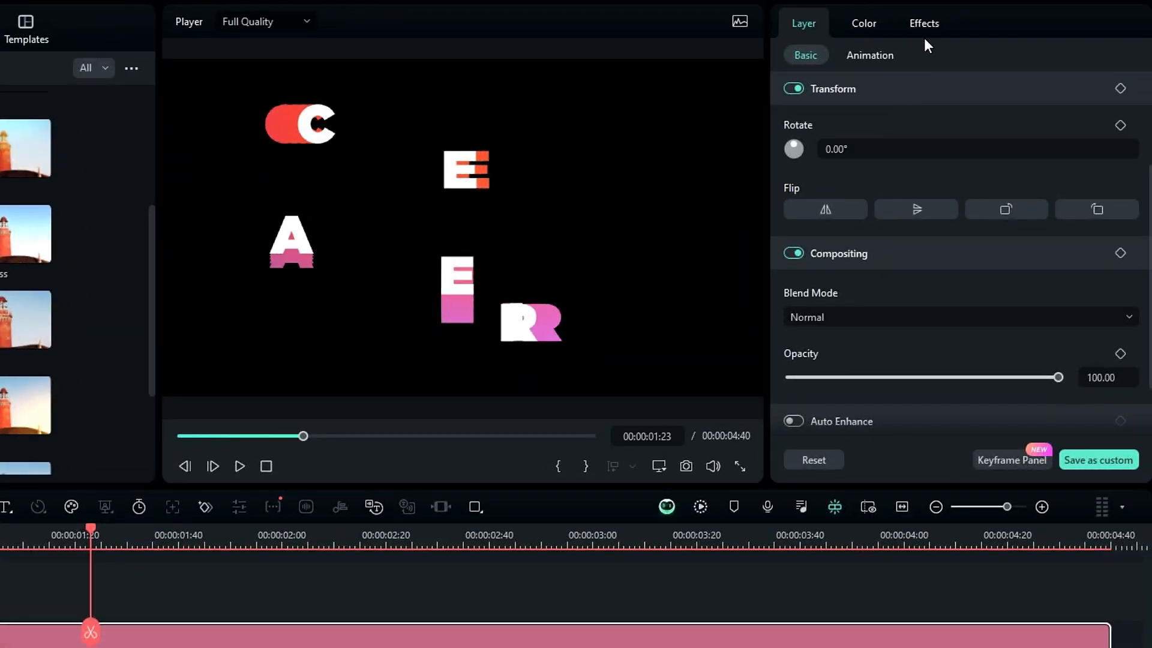
click(926, 25)
click(891, 185)
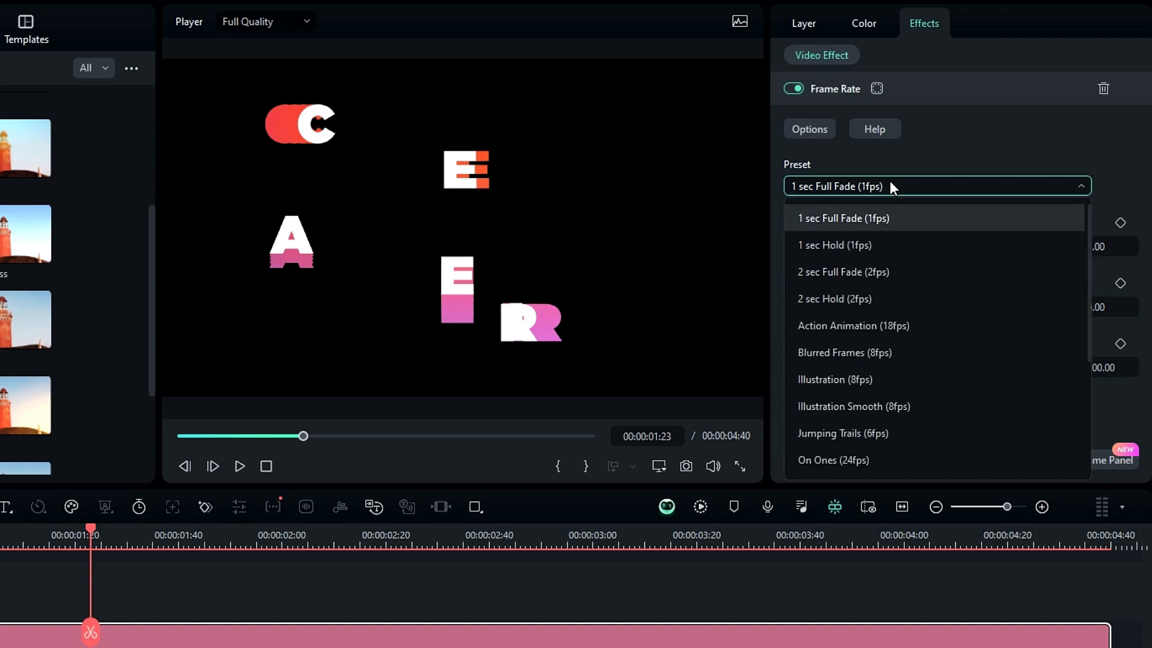
scroll(960, 276, down, 2)
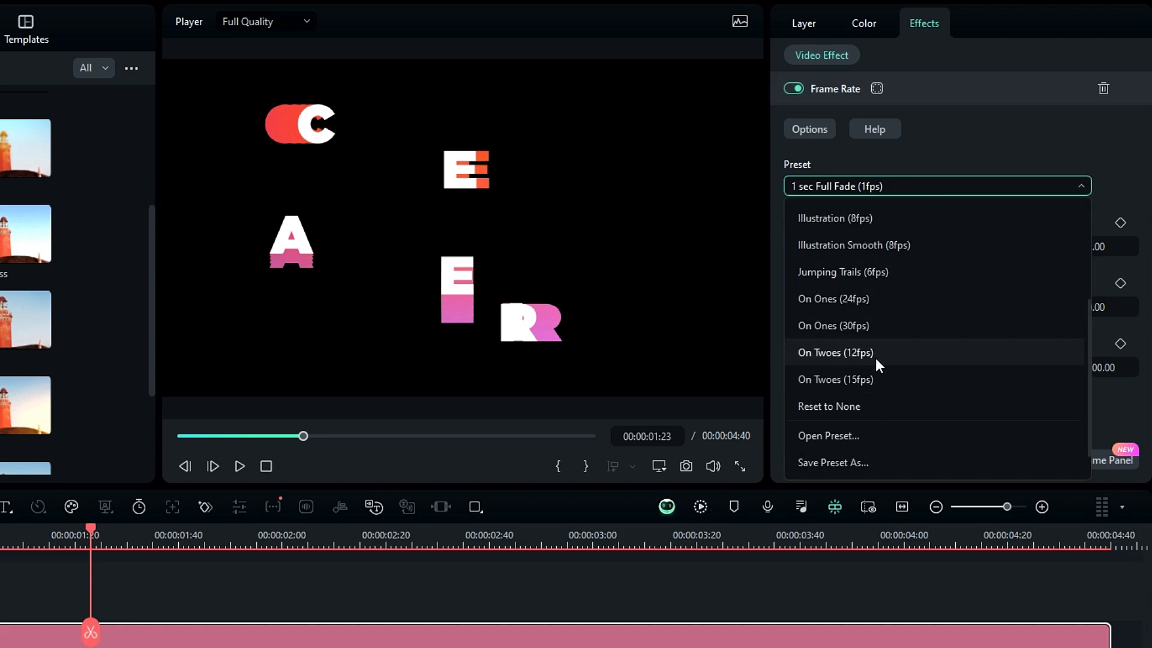
click(864, 378)
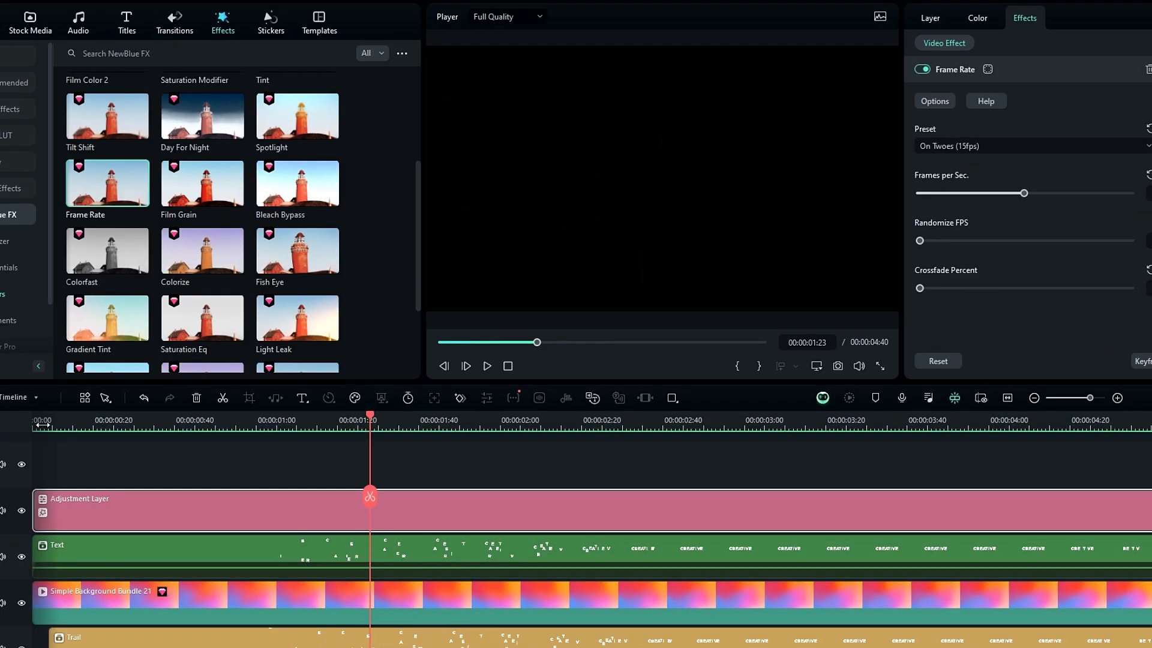
Play the animation with the Frame Rate effect, then hide the adjustment layer's track and replay from the start to compare
key(space)
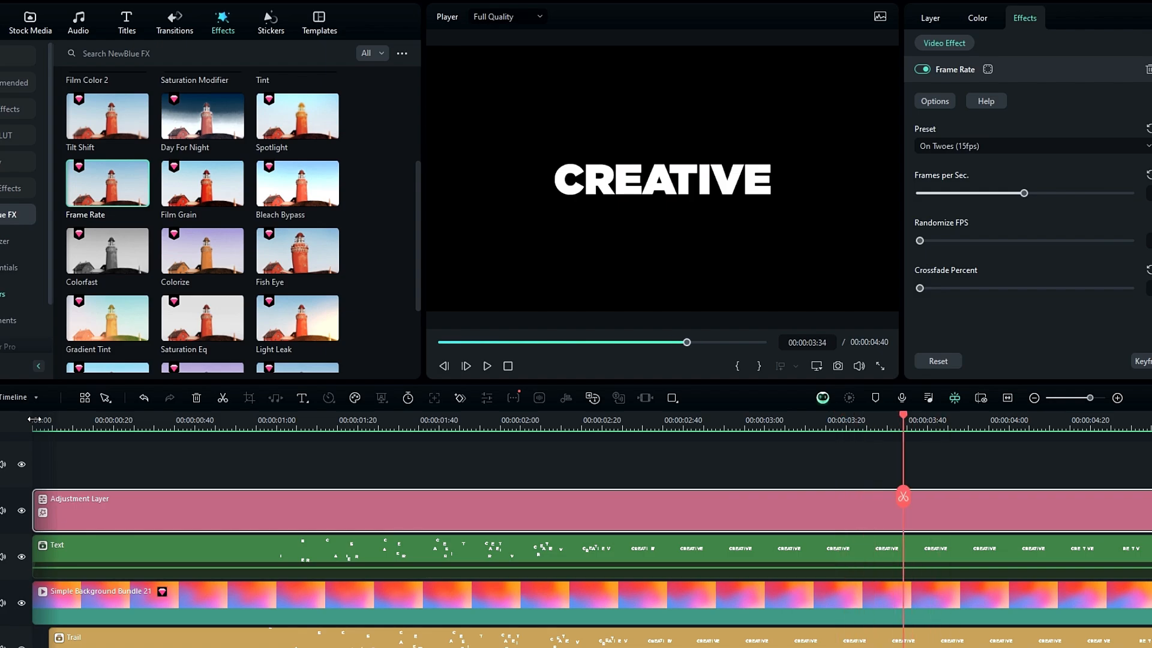
click(21, 511)
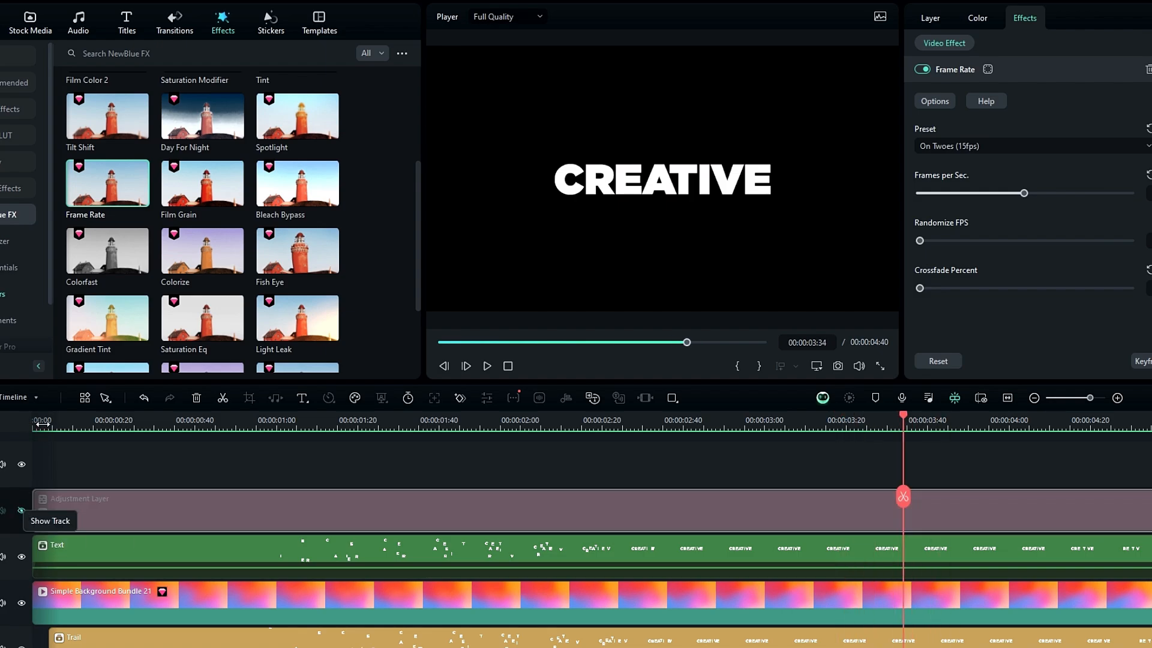
click(24, 424)
key(space)
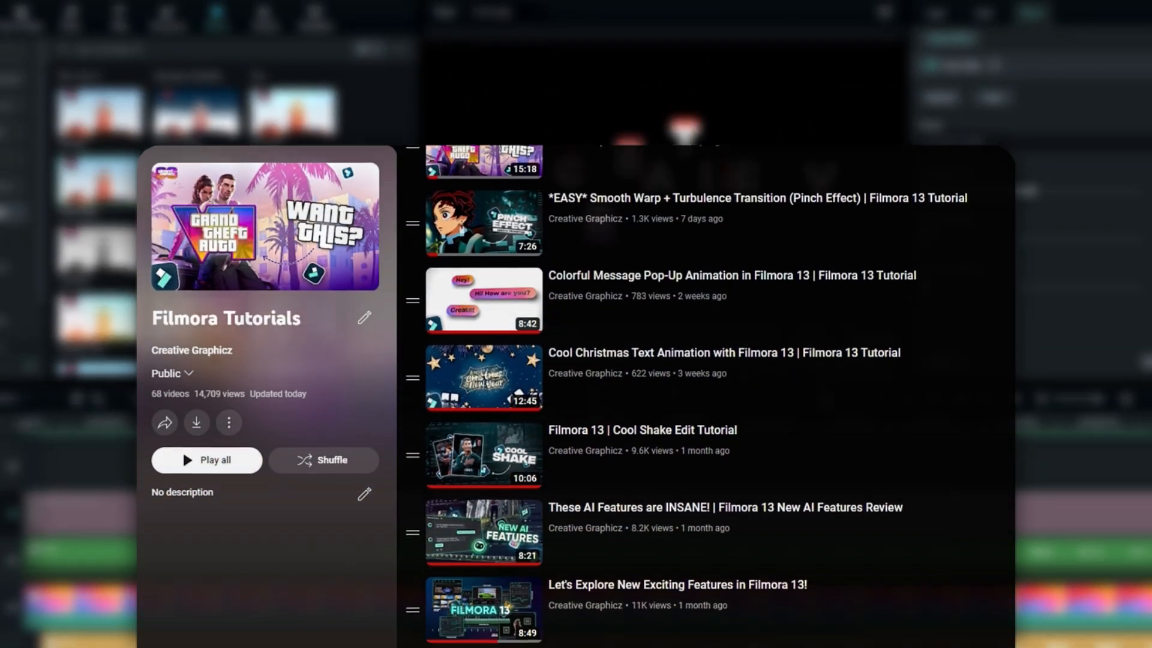
scroll(182, 449, down, 3)
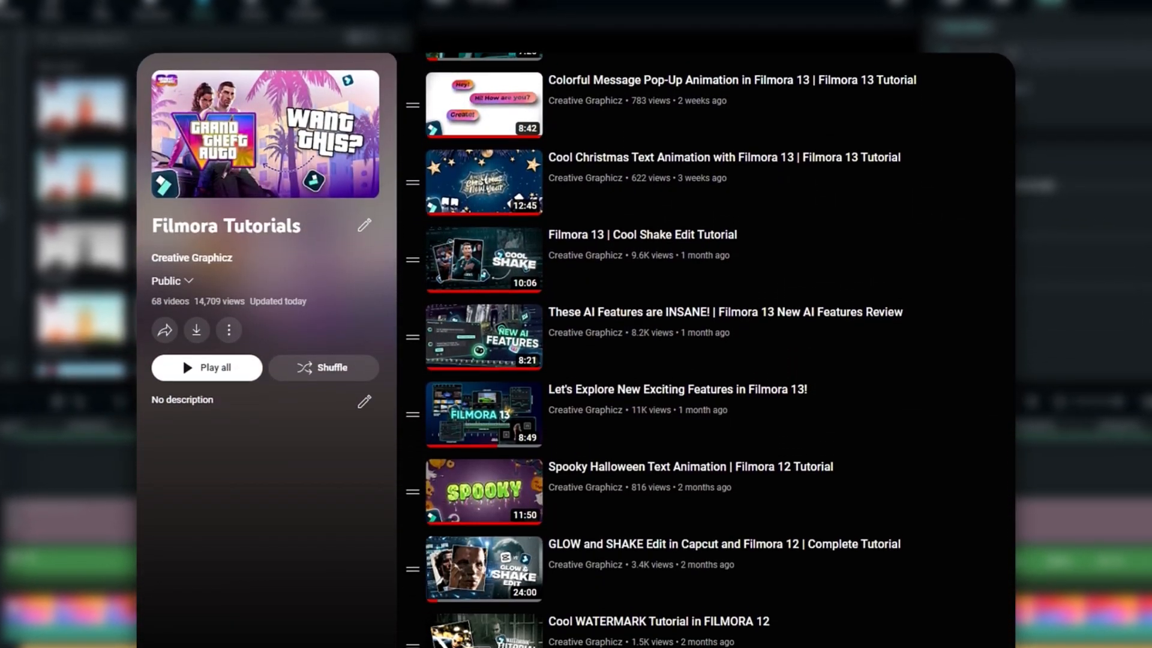
scroll(660, 348, down, 5)
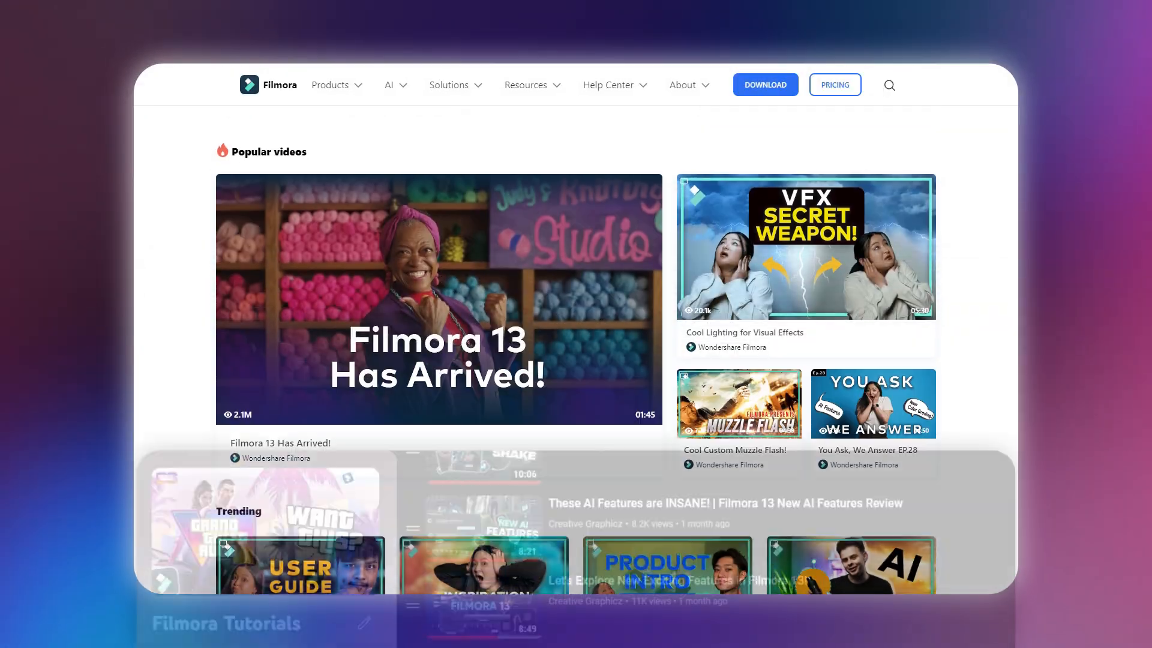
scroll(575, 348, down, 3)
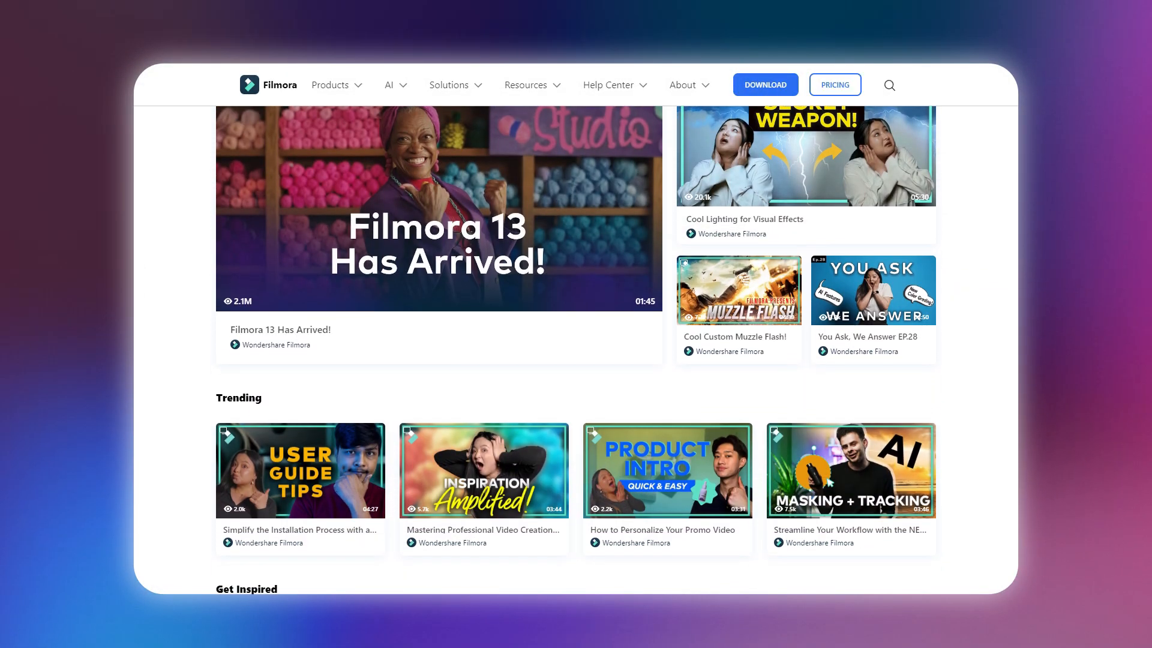
scroll(576, 348, down, 3)
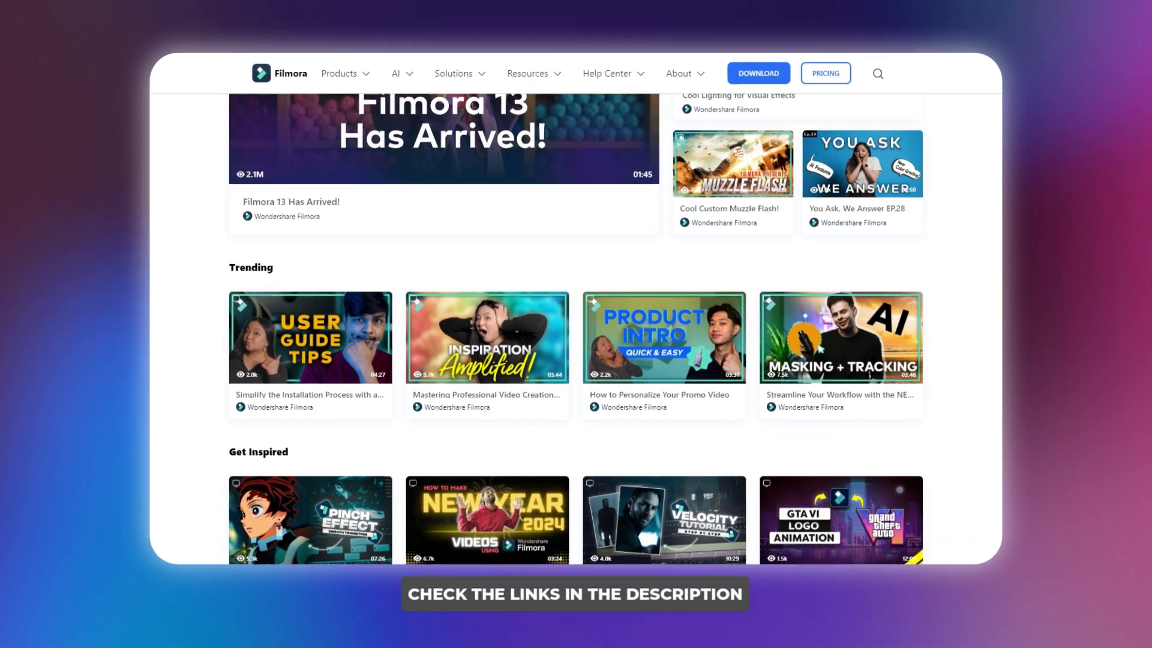
scroll(576, 324, down, 3)
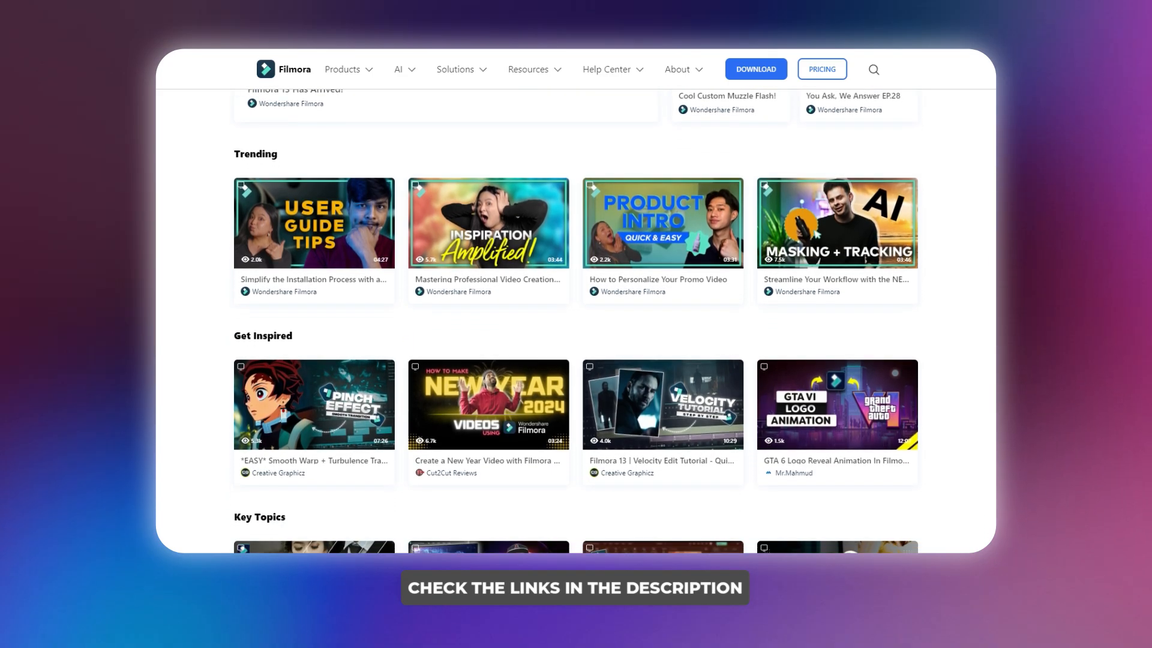
scroll(576, 324, down, 2)
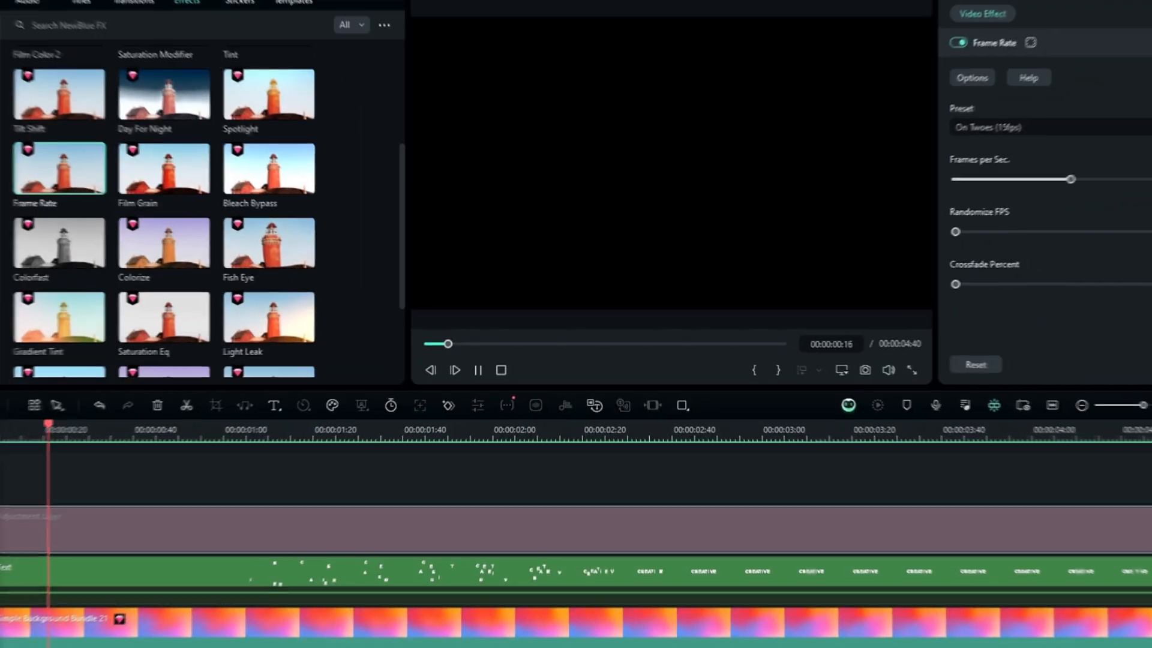